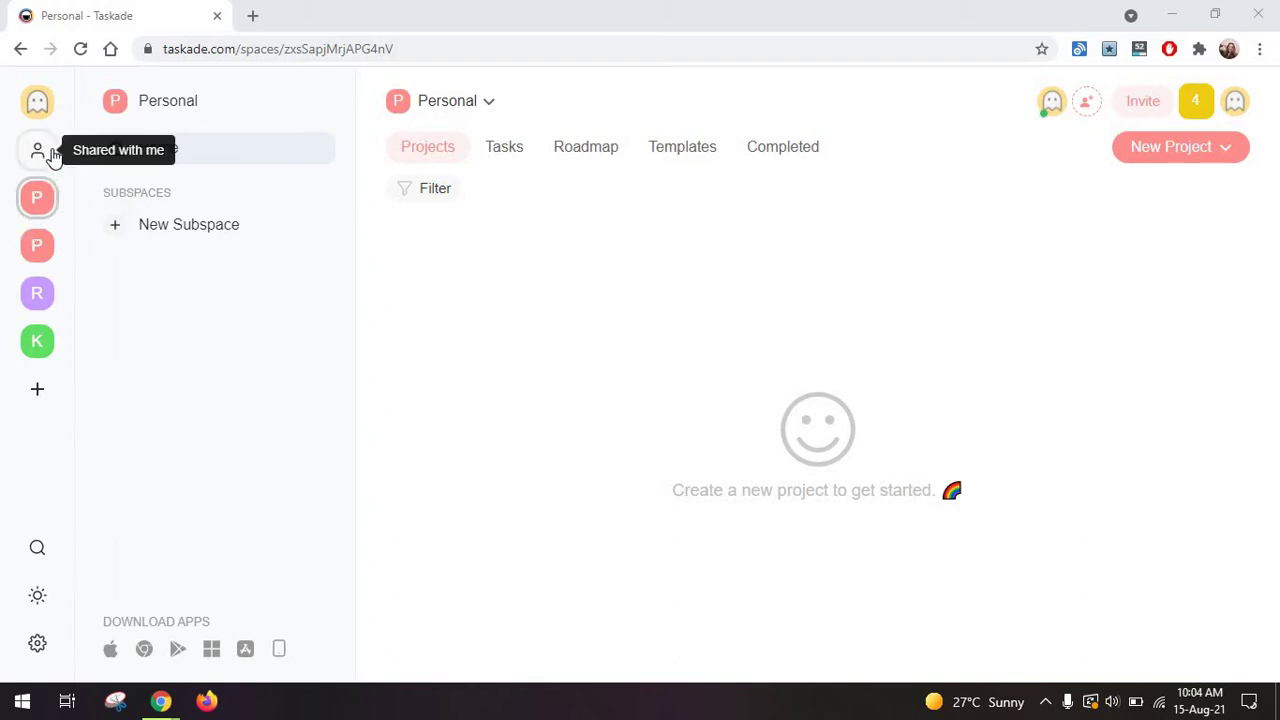
Step: Start a new workspace named Marketing with a screaming-face icon
click(42, 408)
click(520, 386)
text(Marketing)
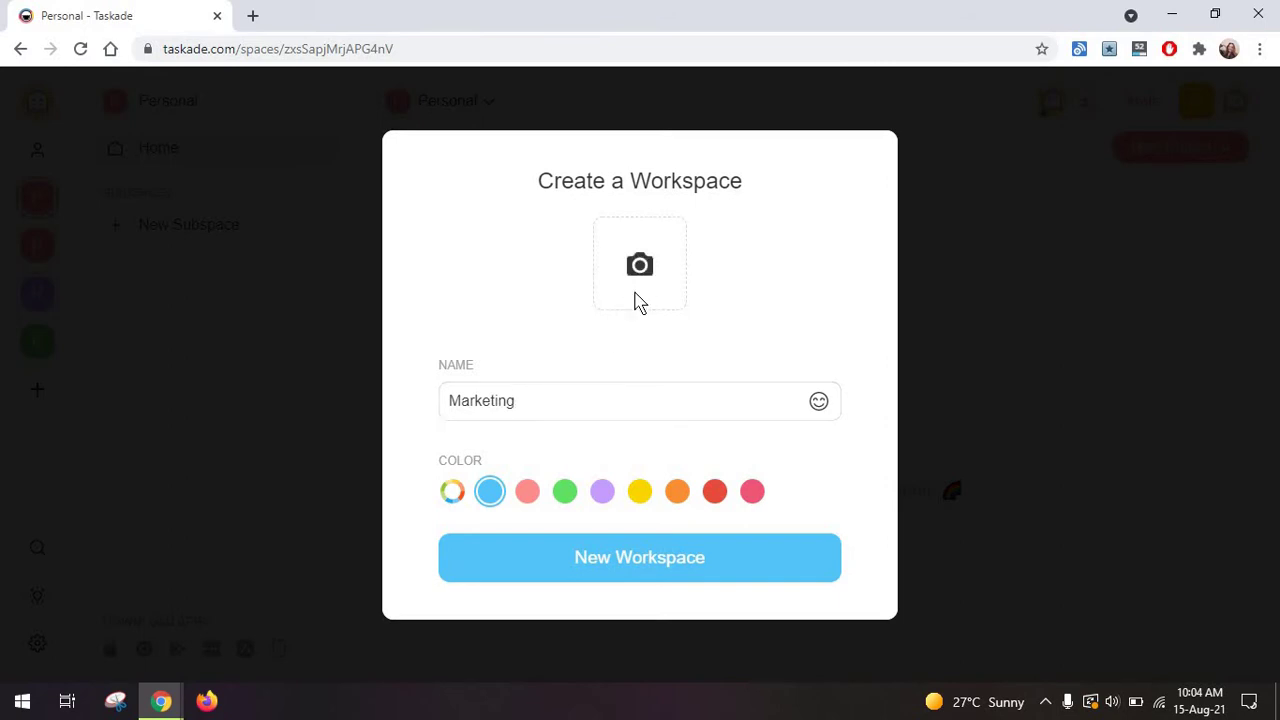
click(638, 298)
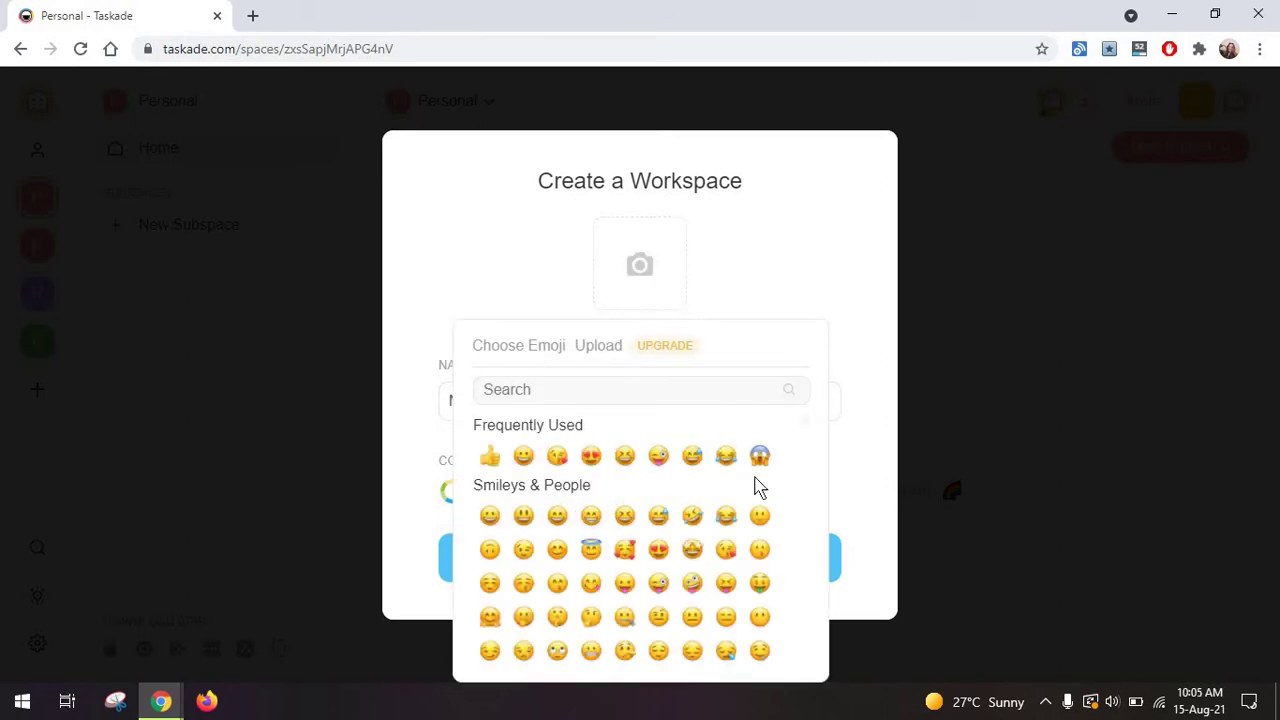
click(757, 455)
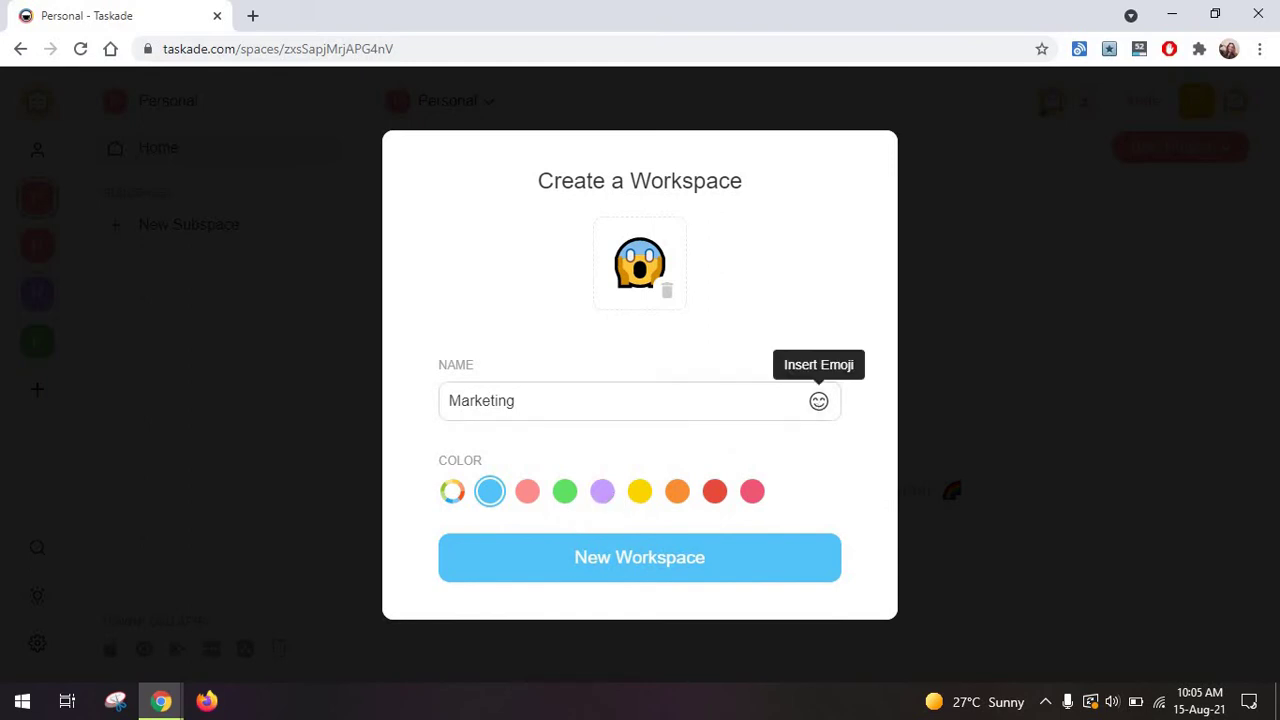
Step: Add a halo-smiley emoji after the name, make it purple, and create the workspace
click(819, 401)
click(774, 256)
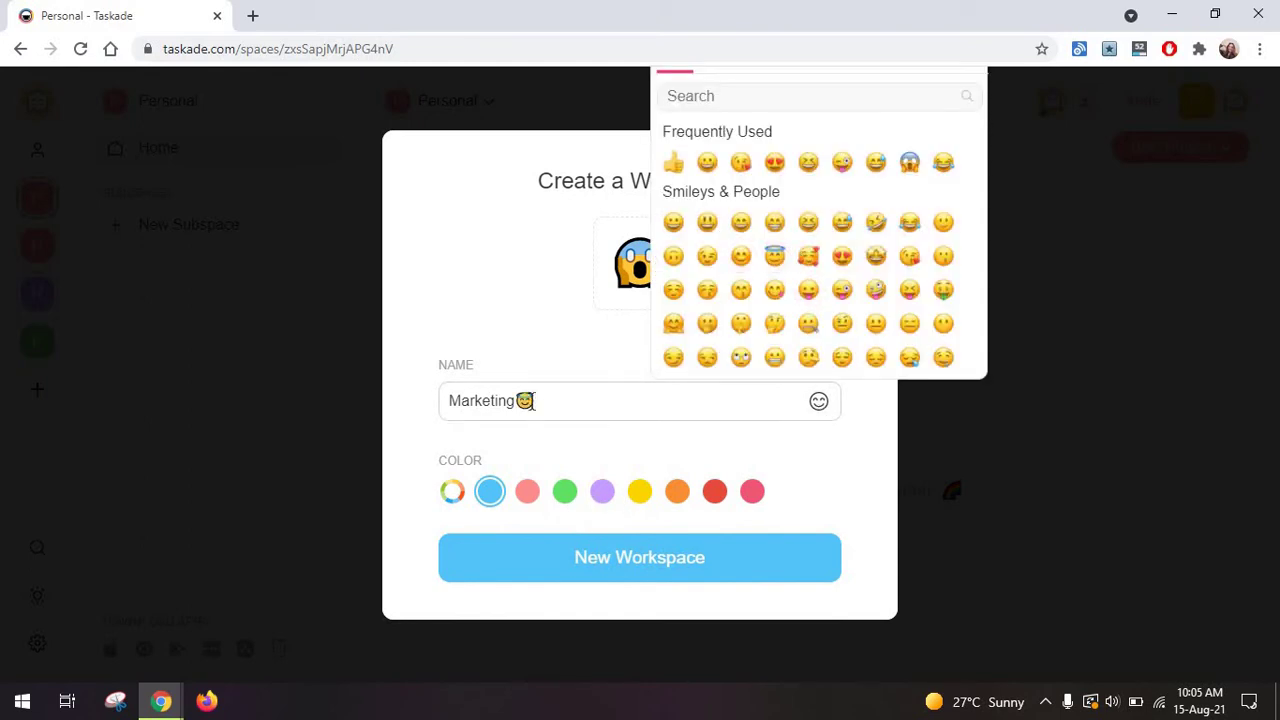
click(520, 401)
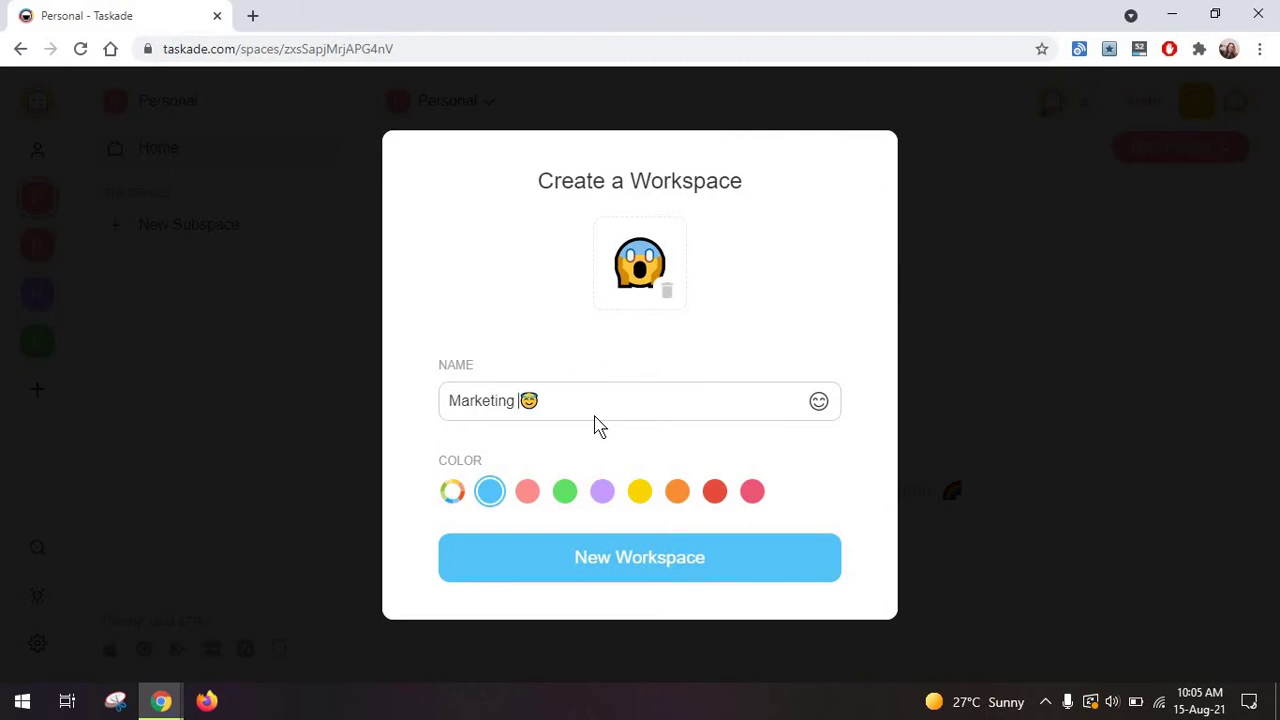
click(601, 494)
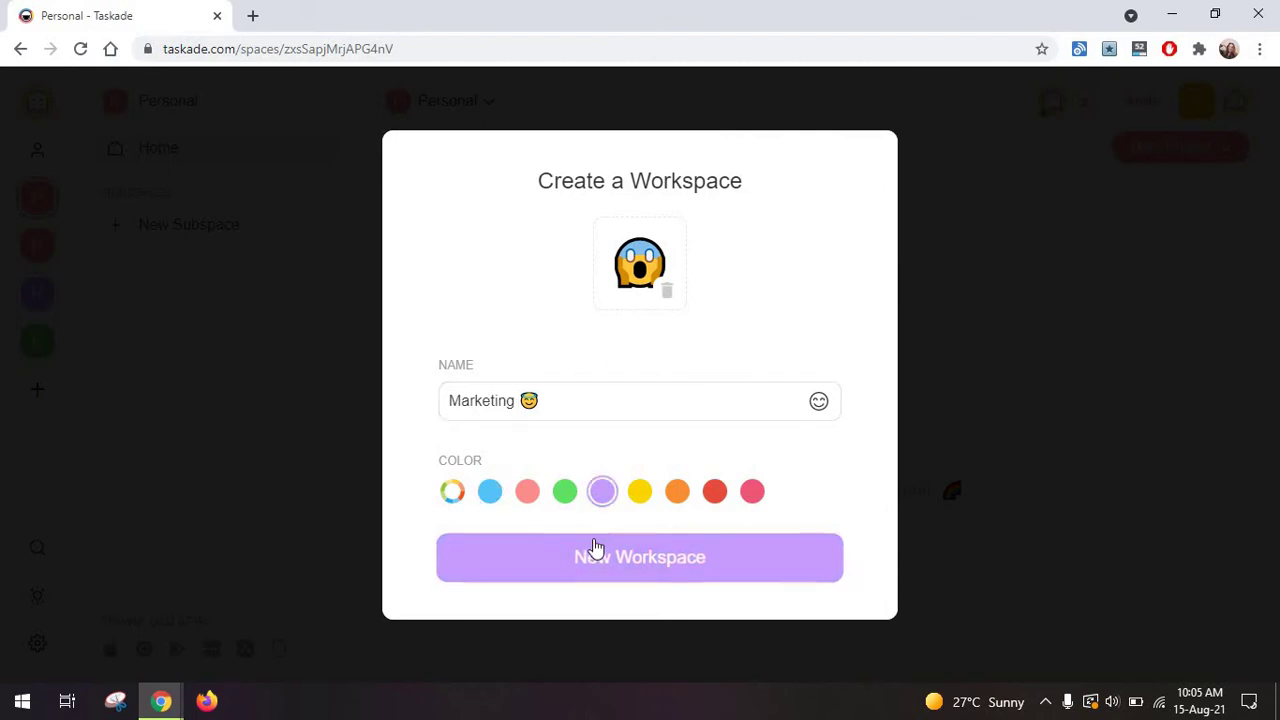
click(595, 549)
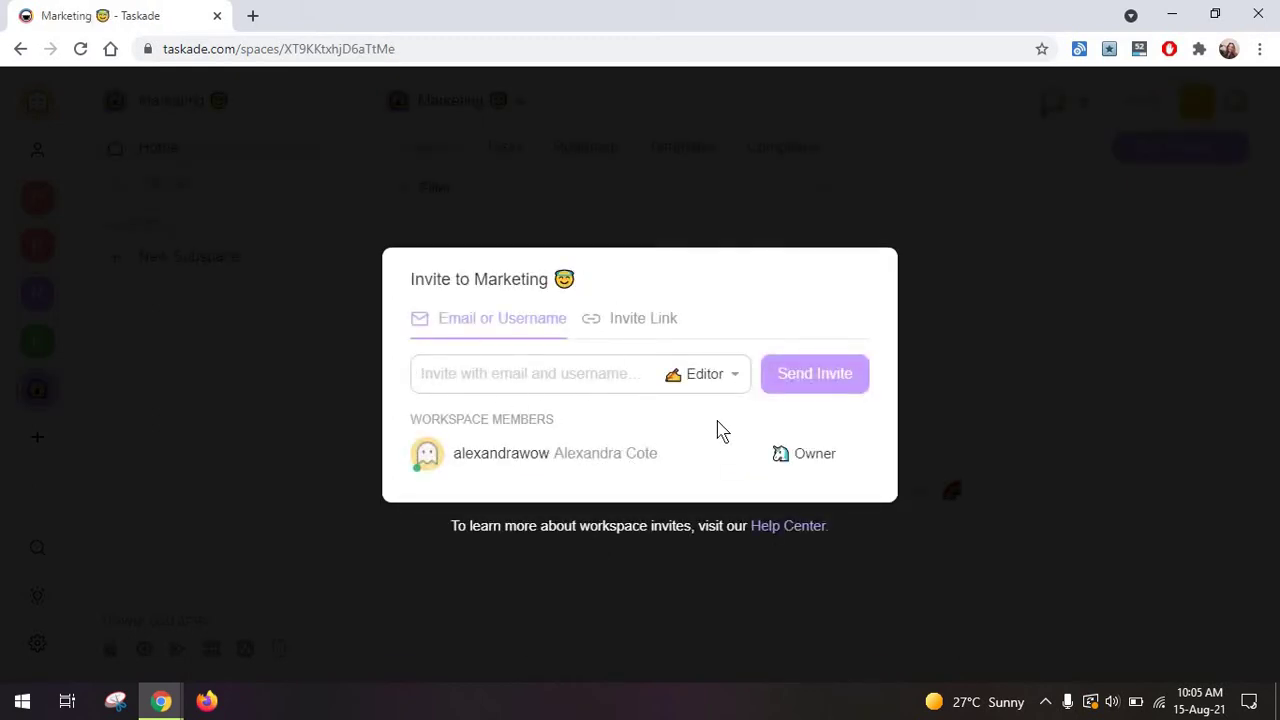
Step: Dismiss the invite dialog and create a yellow subspace named Watercooler
click(957, 418)
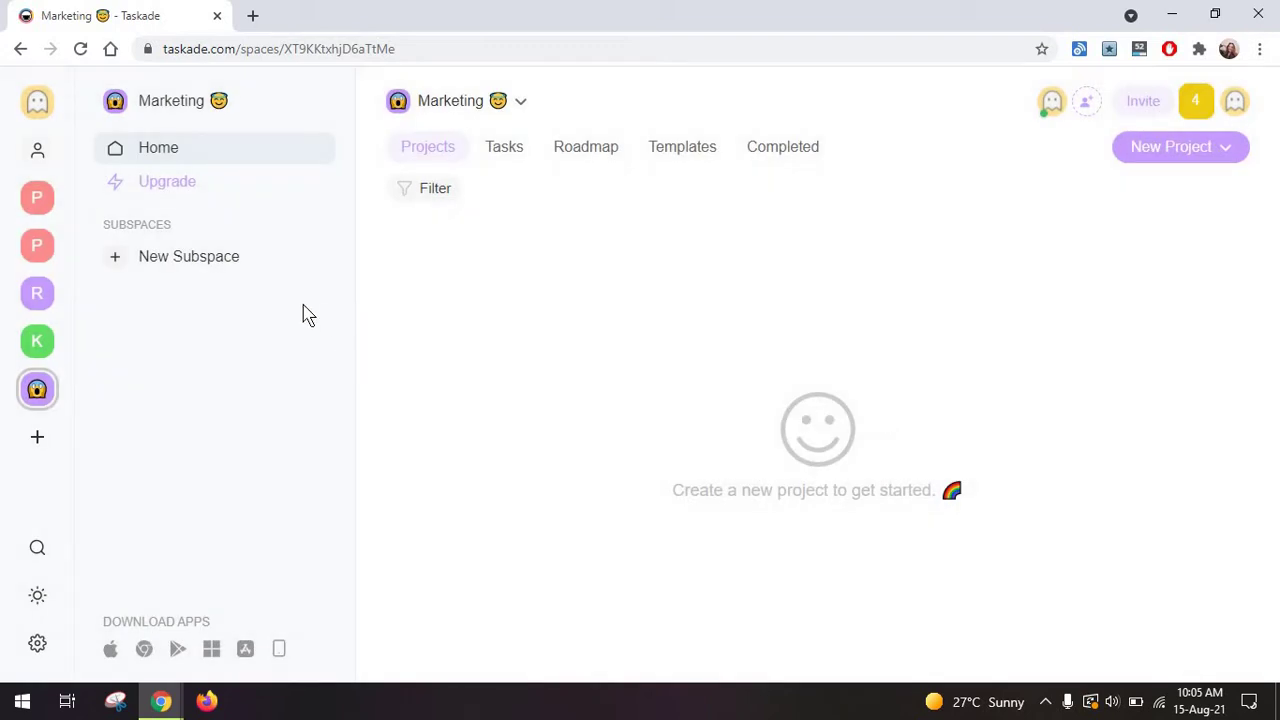
click(222, 259)
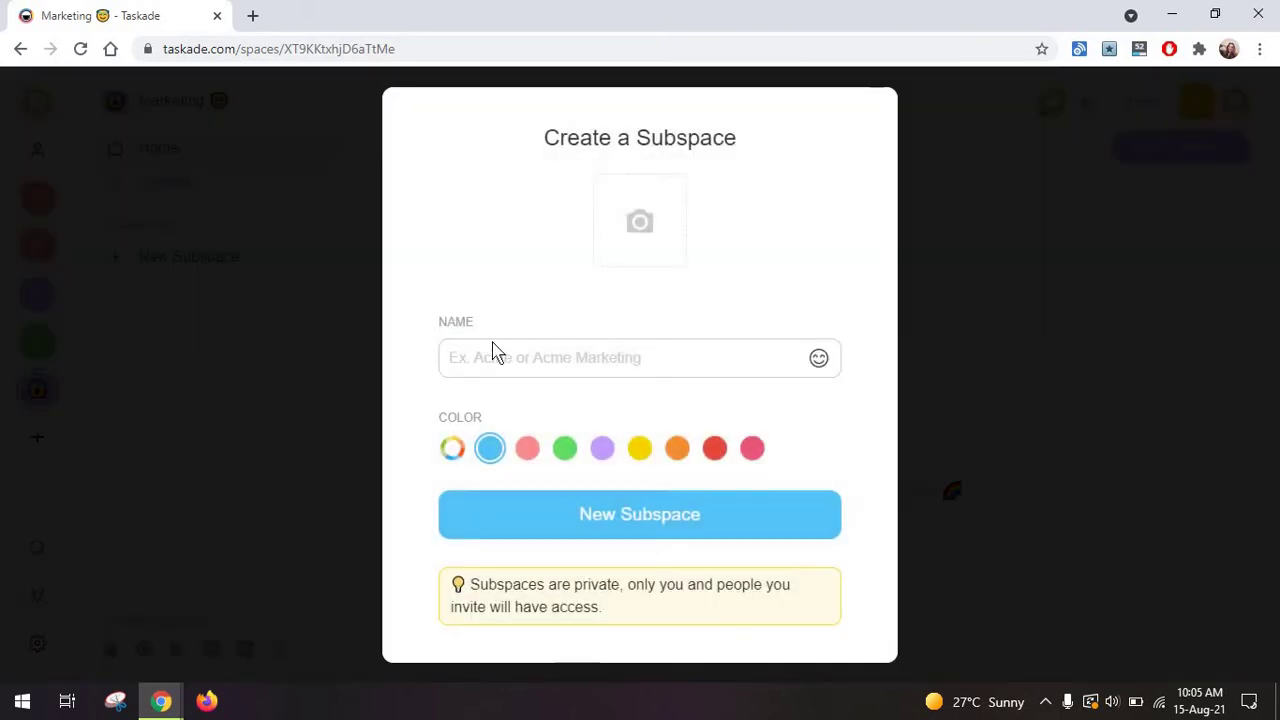
text(Watercooler)
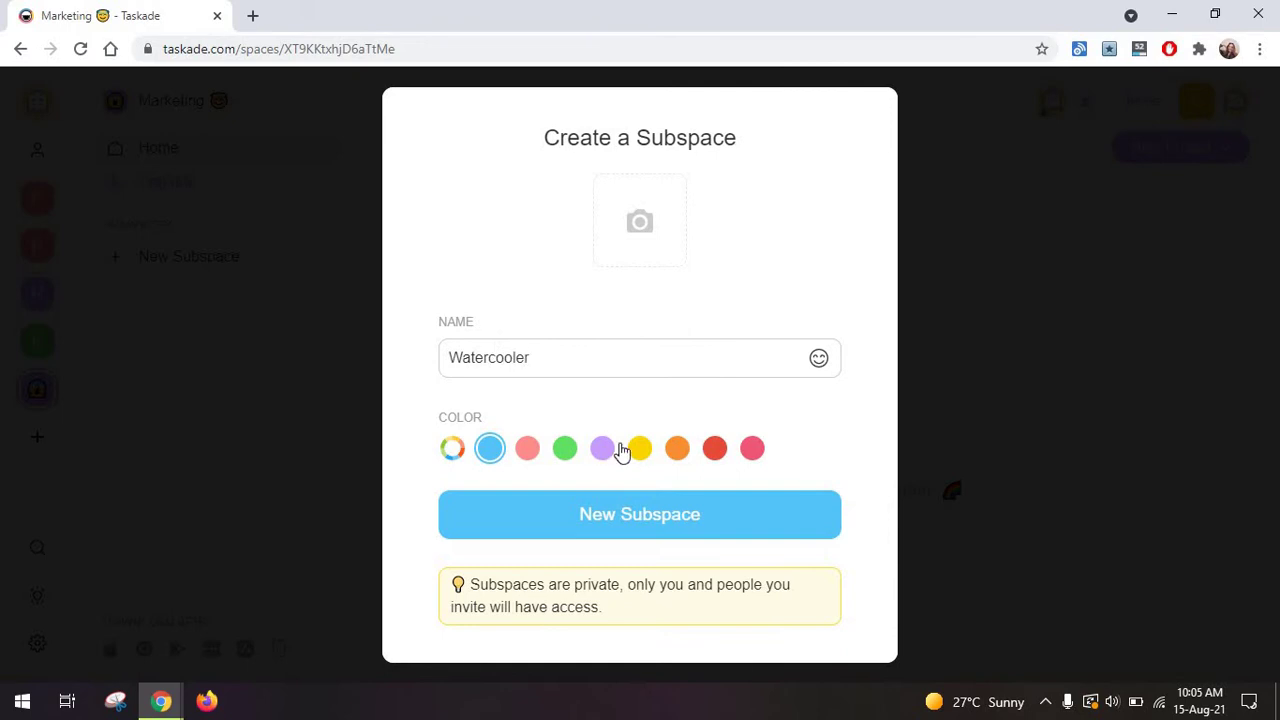
click(630, 447)
click(620, 515)
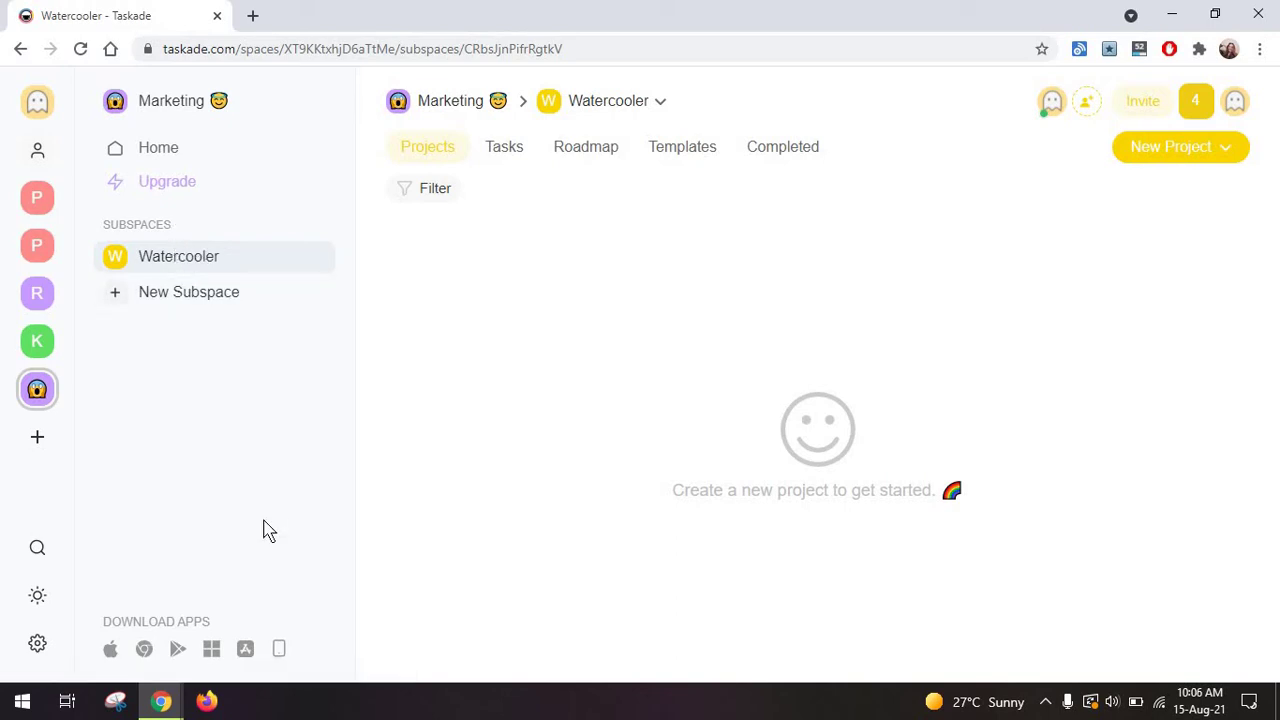
Step: Toggle dark theme off again, glance at Search and Shared with me, then reopen Marketing home
click(203, 100)
click(38, 598)
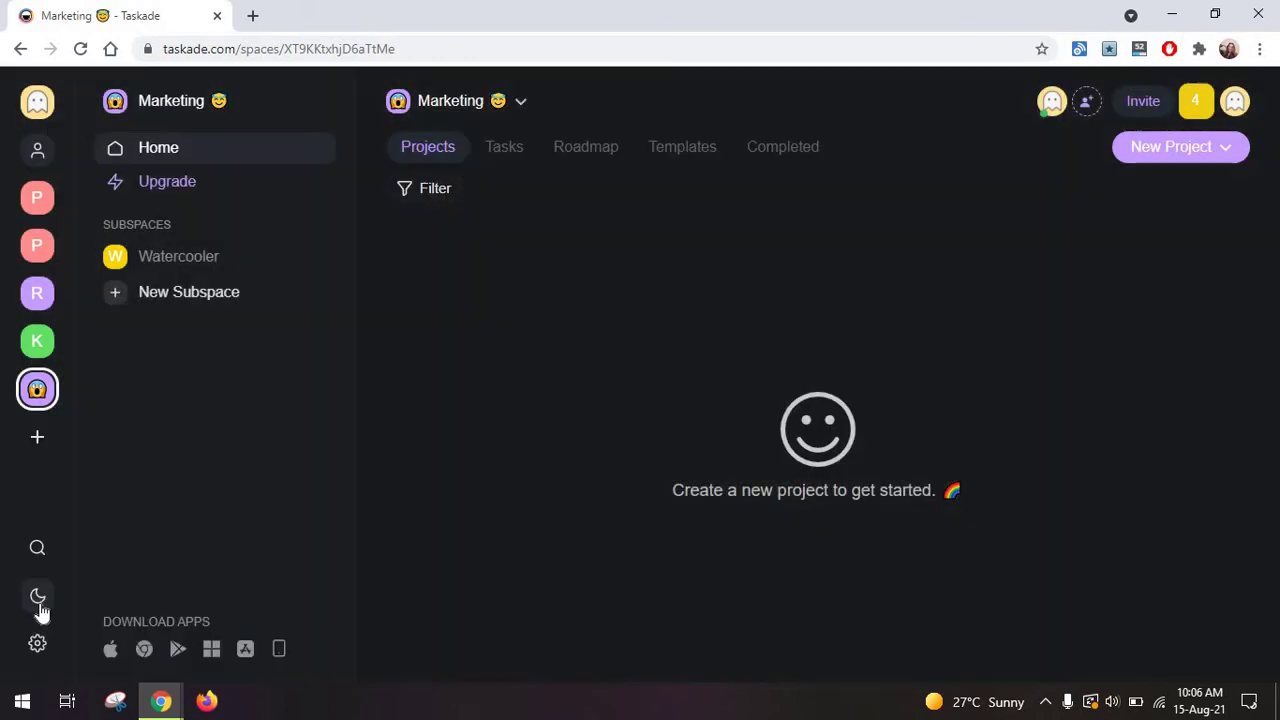
click(38, 600)
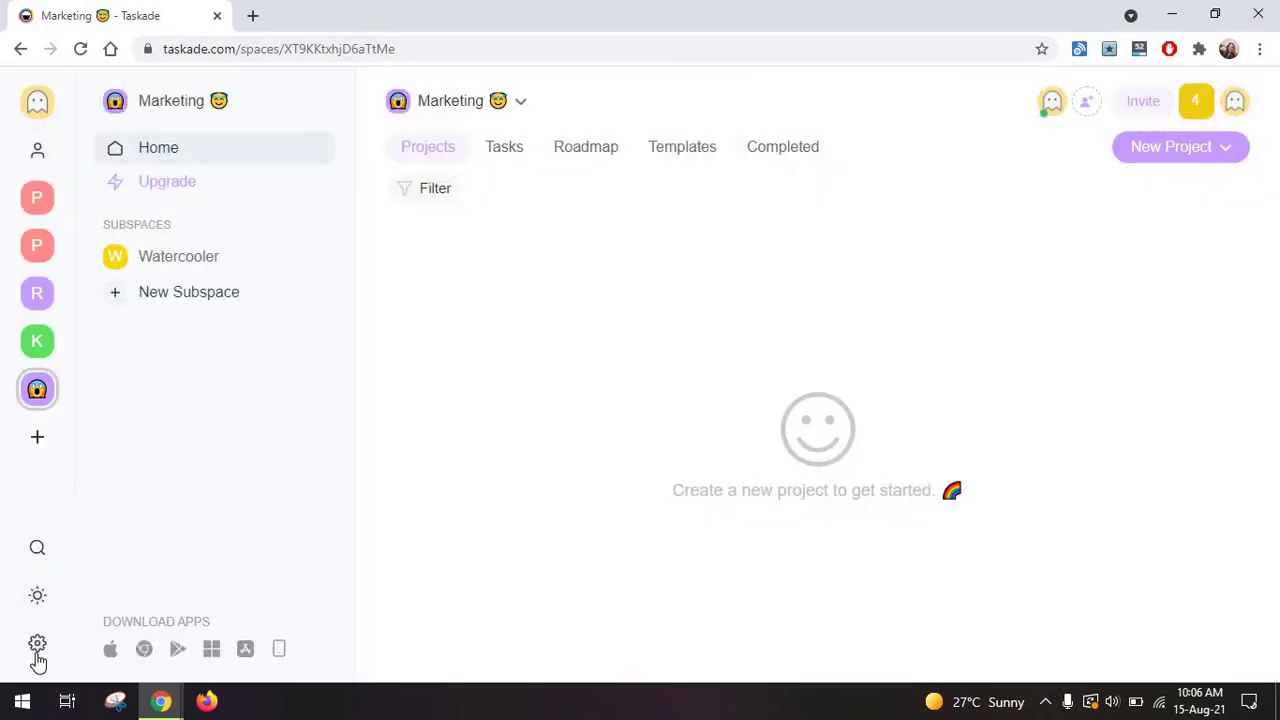
click(37, 552)
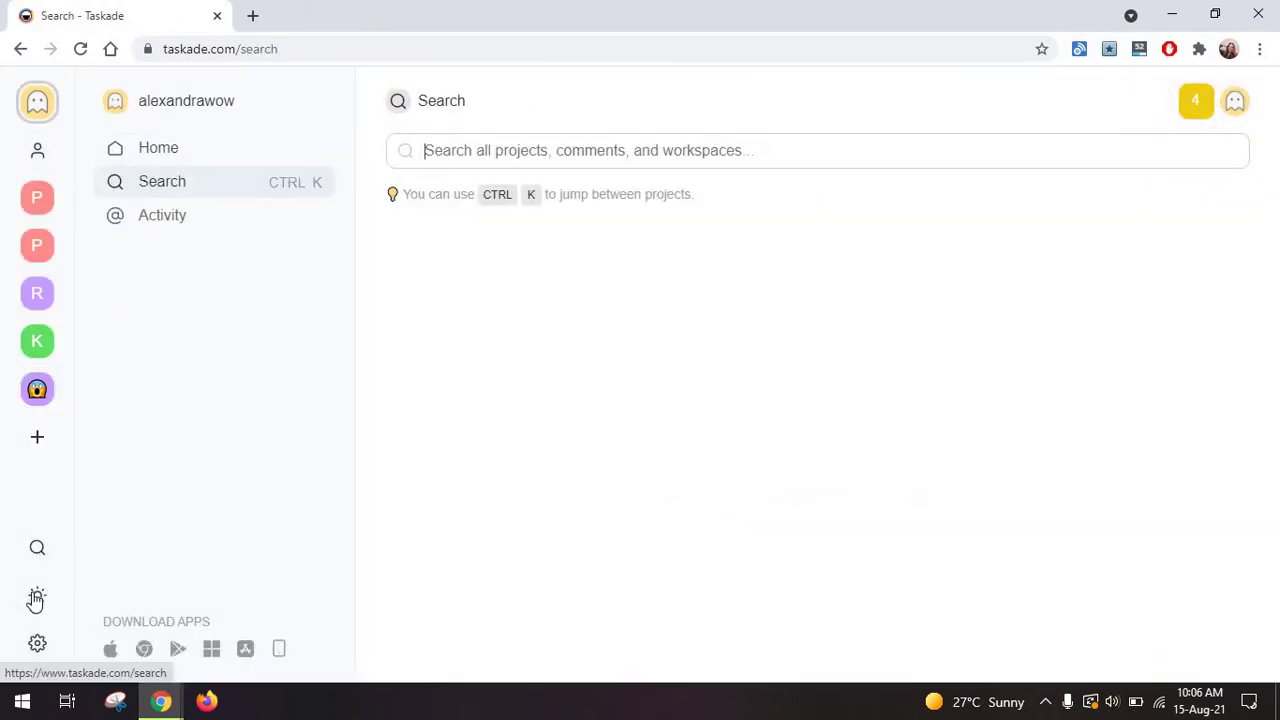
key(Escape)
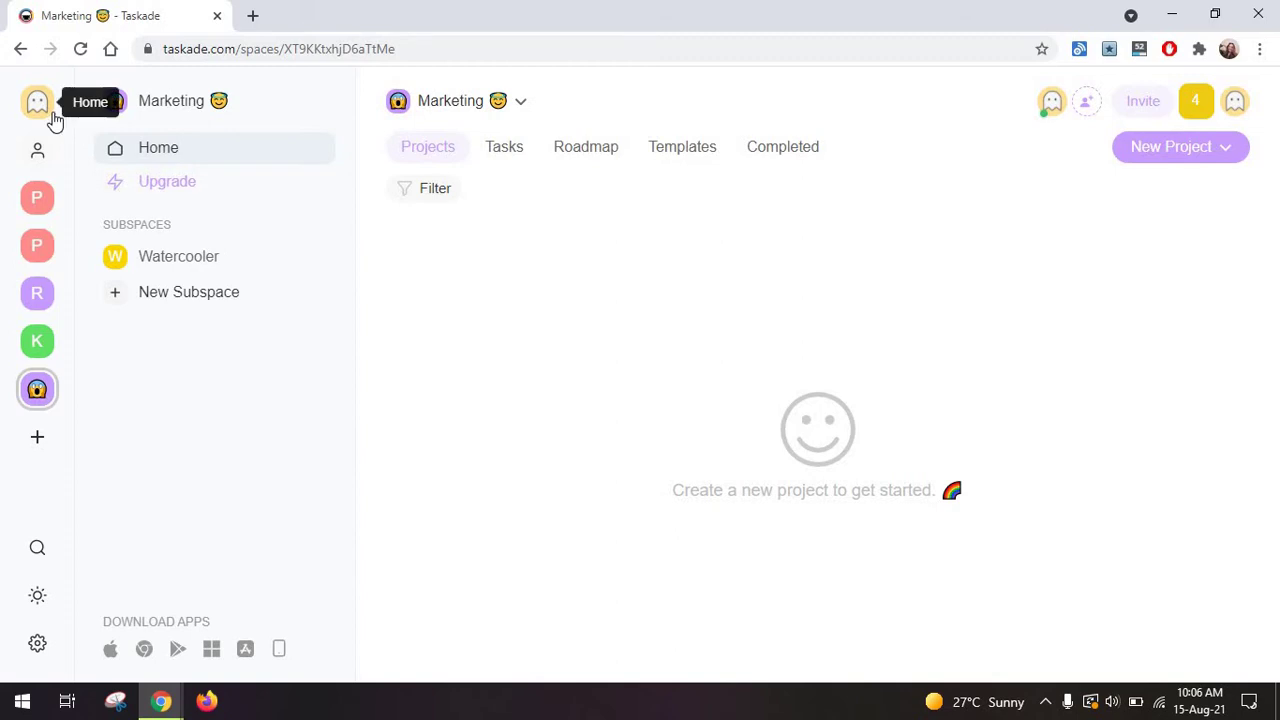
click(39, 151)
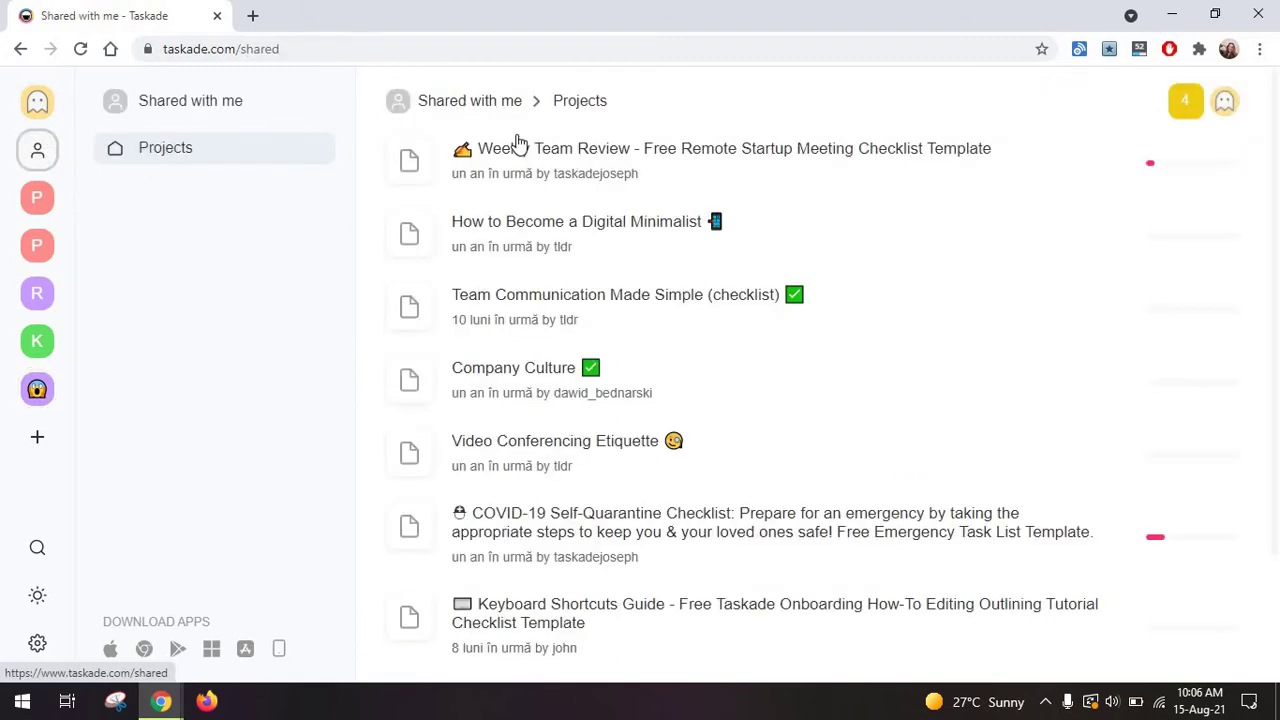
click(37, 392)
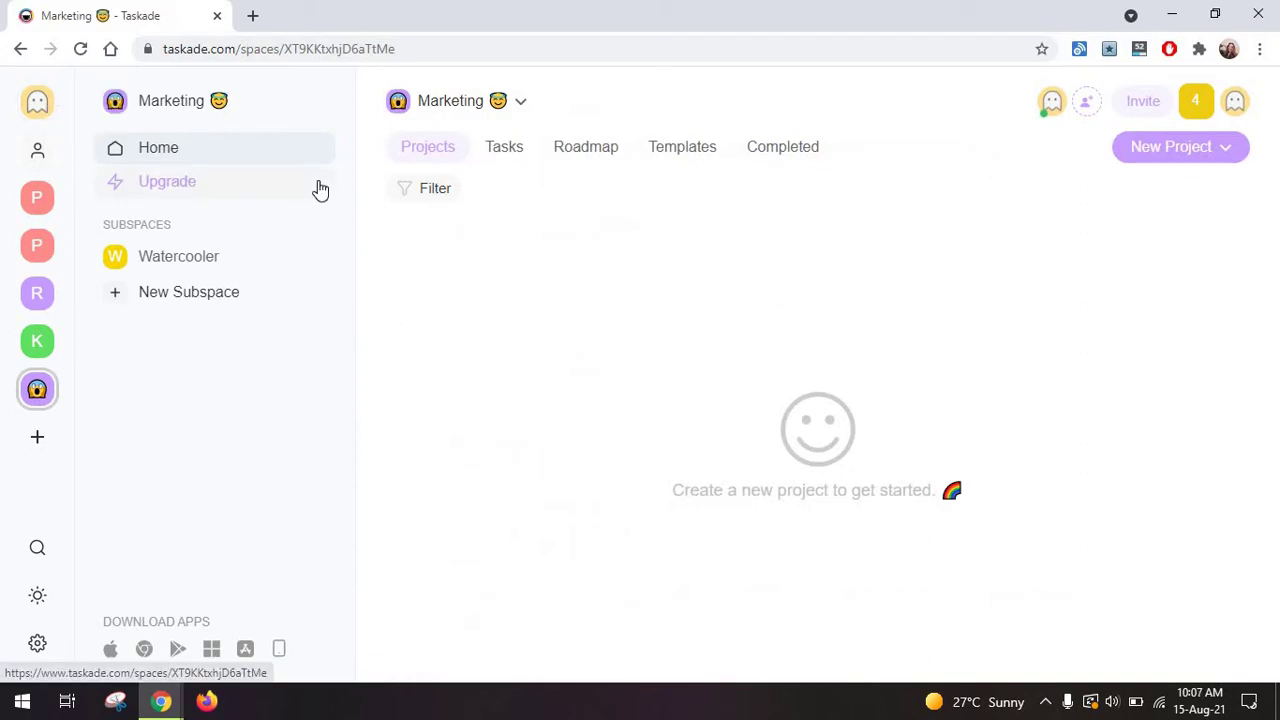
Step: Browse the workspace Templates tab and try Create a Template before backing out
click(682, 146)
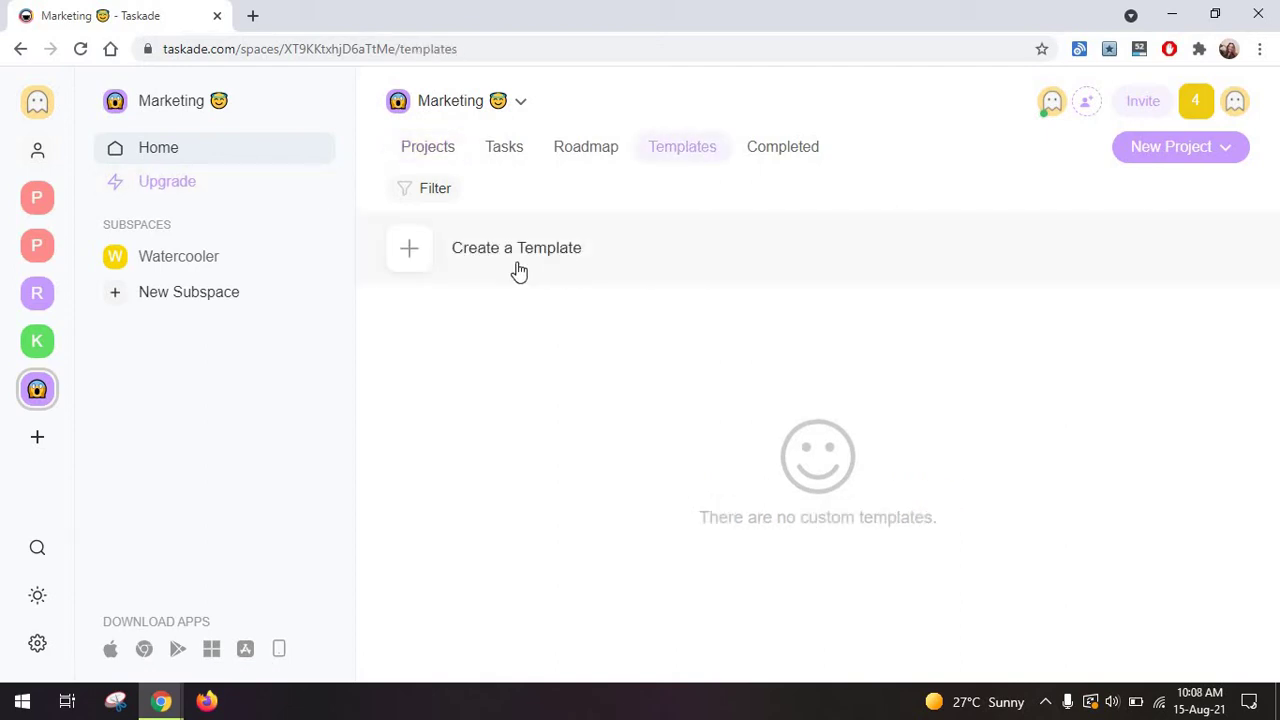
click(1184, 158)
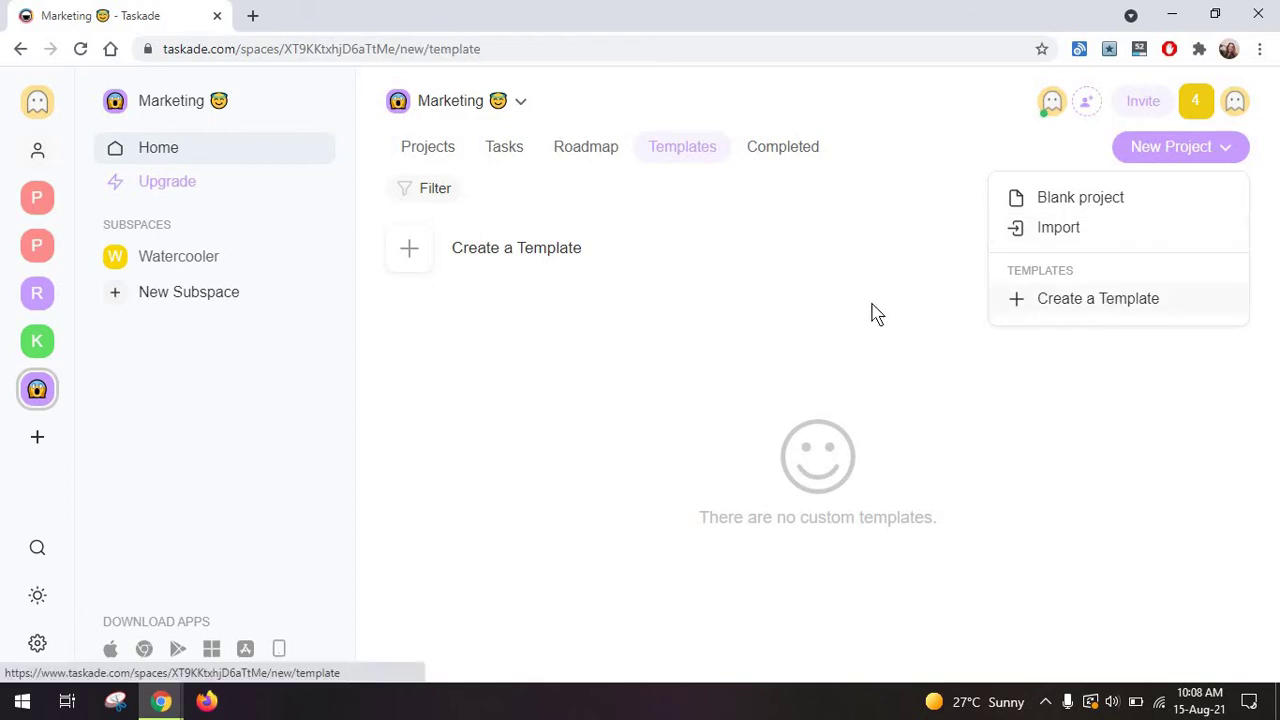
click(1108, 302)
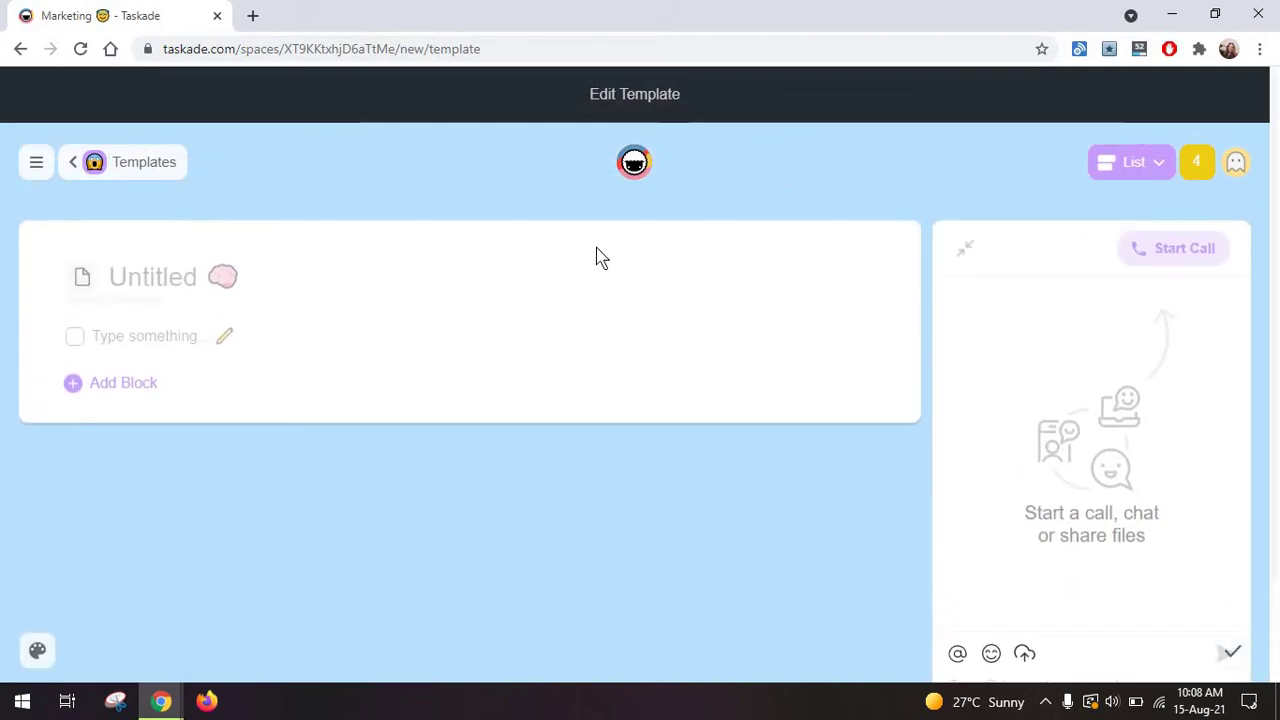
click(80, 170)
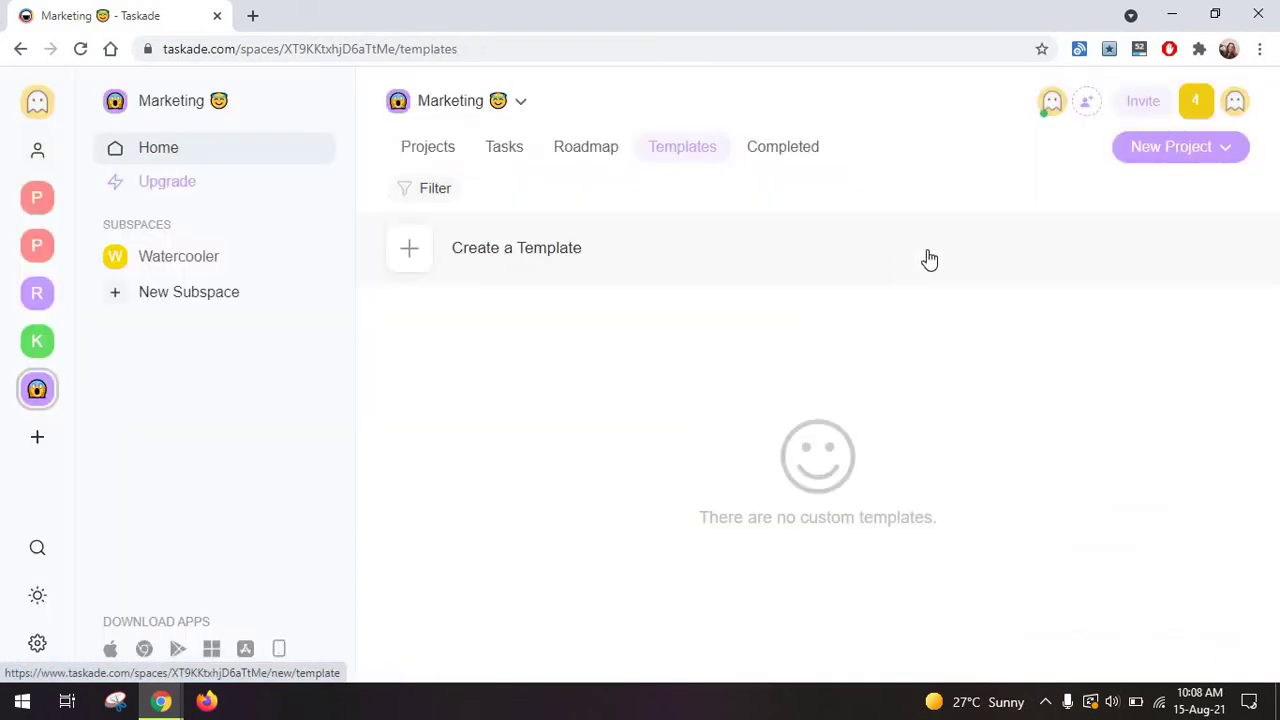
click(1186, 162)
Step: Open the public template gallery and scroll through its Featured and Personal templates
click(1157, 207)
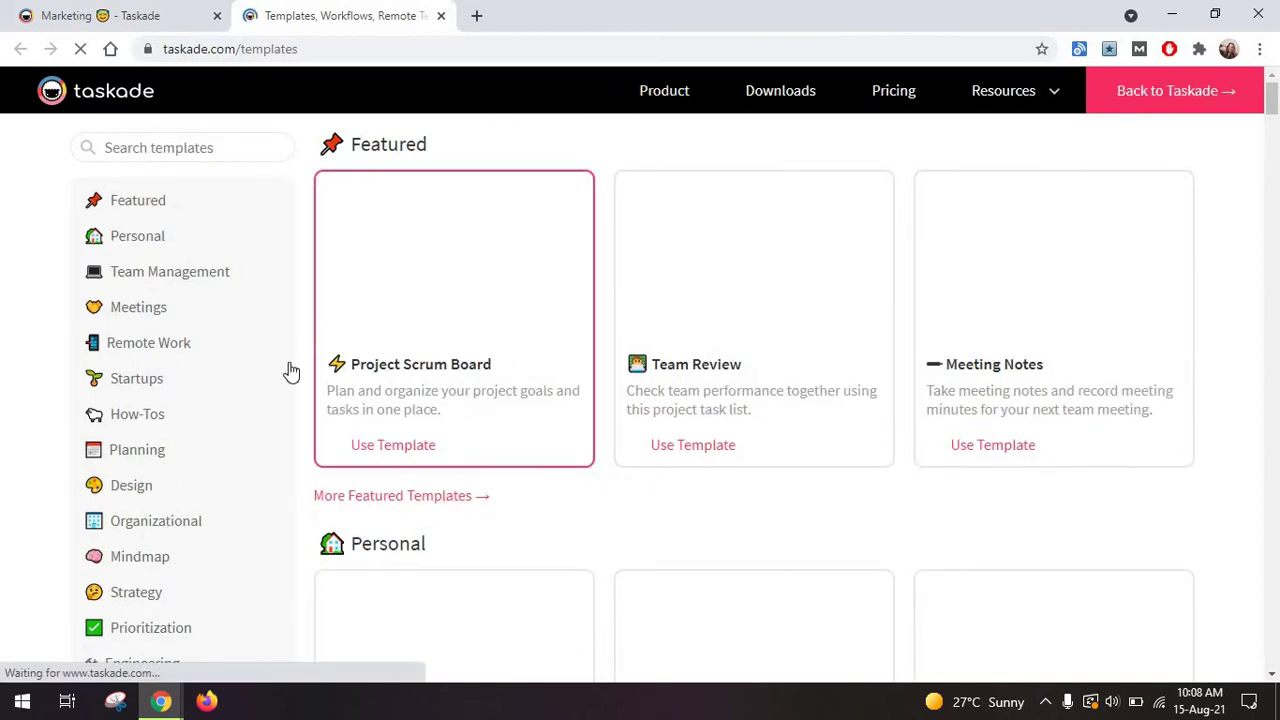
scroll(290, 372, down, 4)
scroll(290, 372, down, 2)
scroll(290, 372, down, 3)
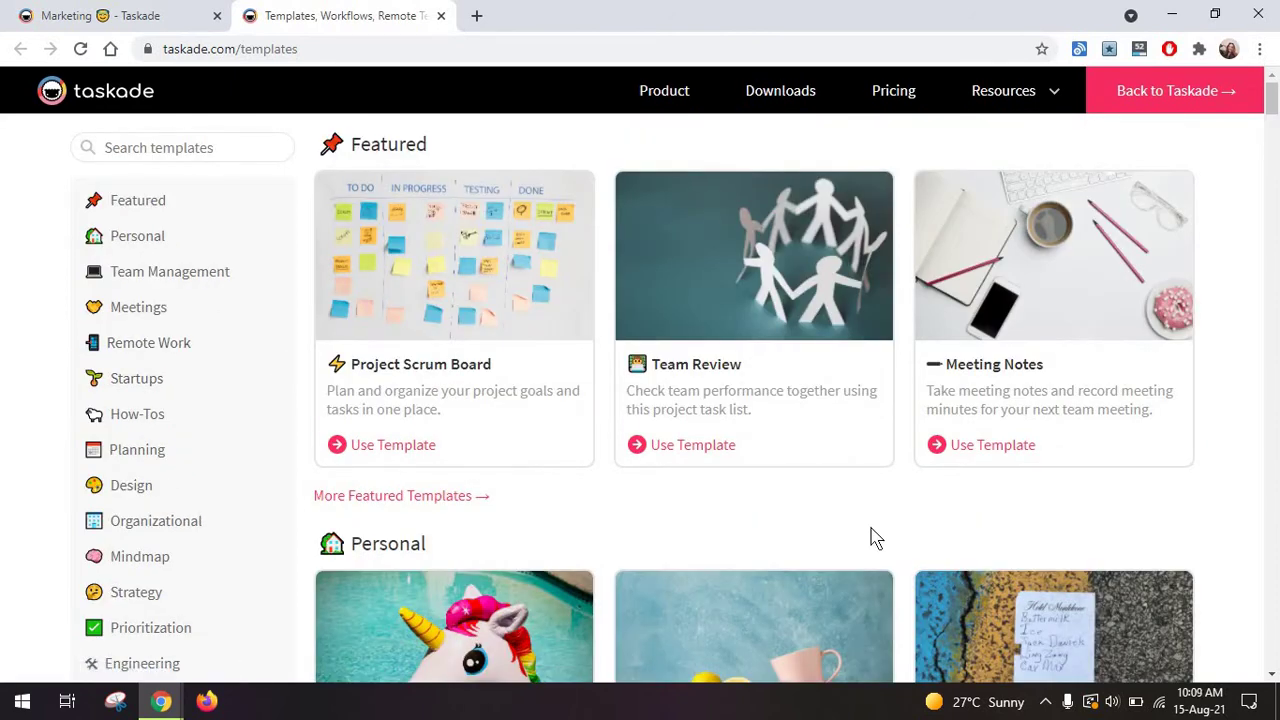
Step: Make a copy of the Meeting Notes template and scroll through its contents
click(999, 453)
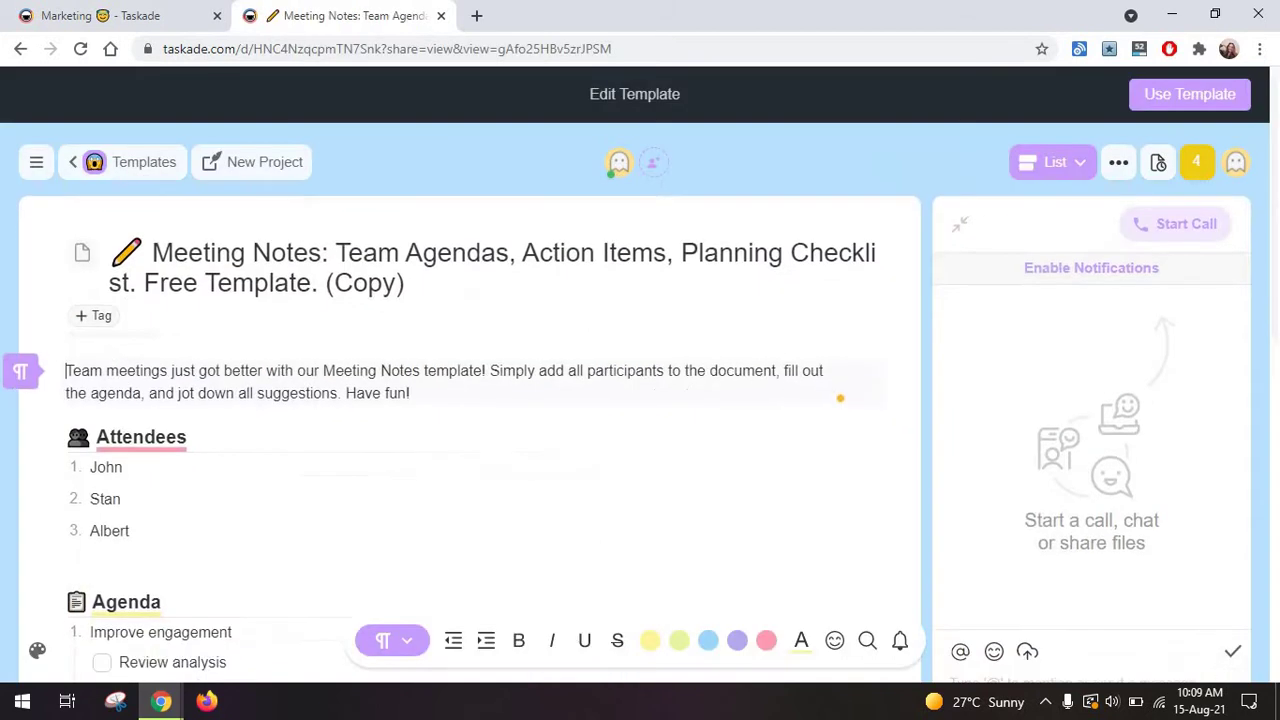
scroll(499, 240, down, 5)
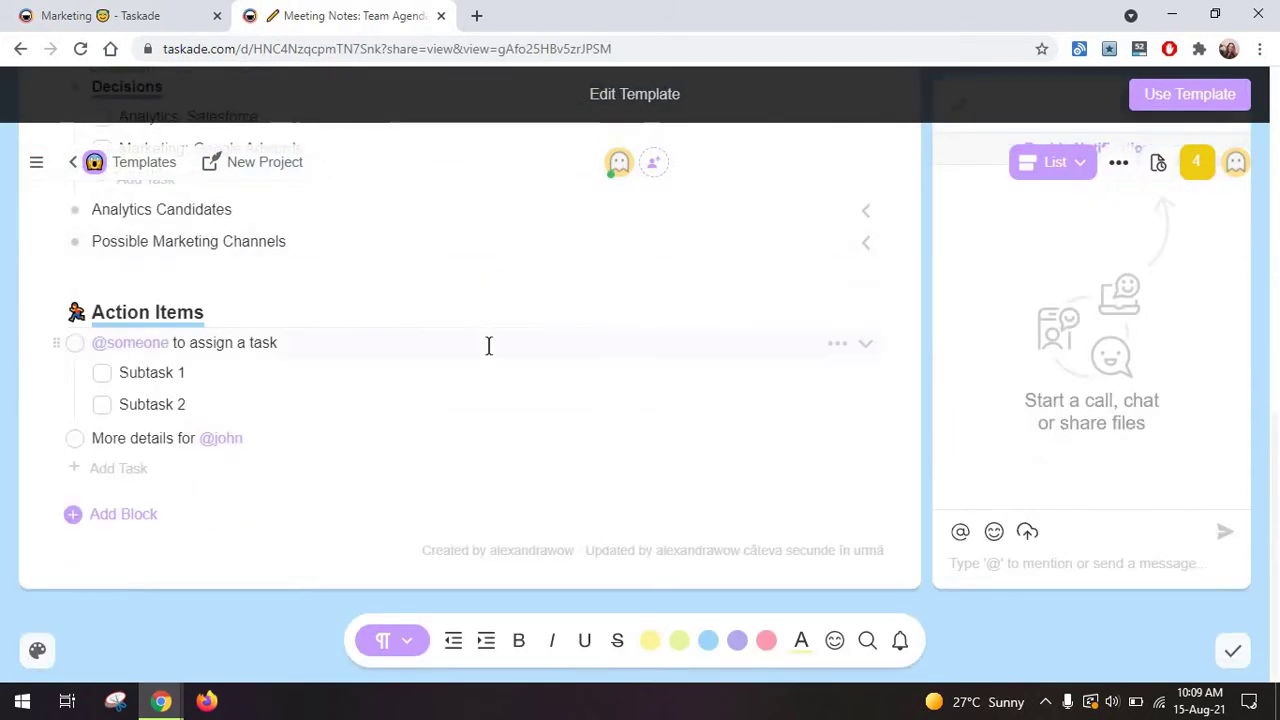
scroll(488, 345, up, 8)
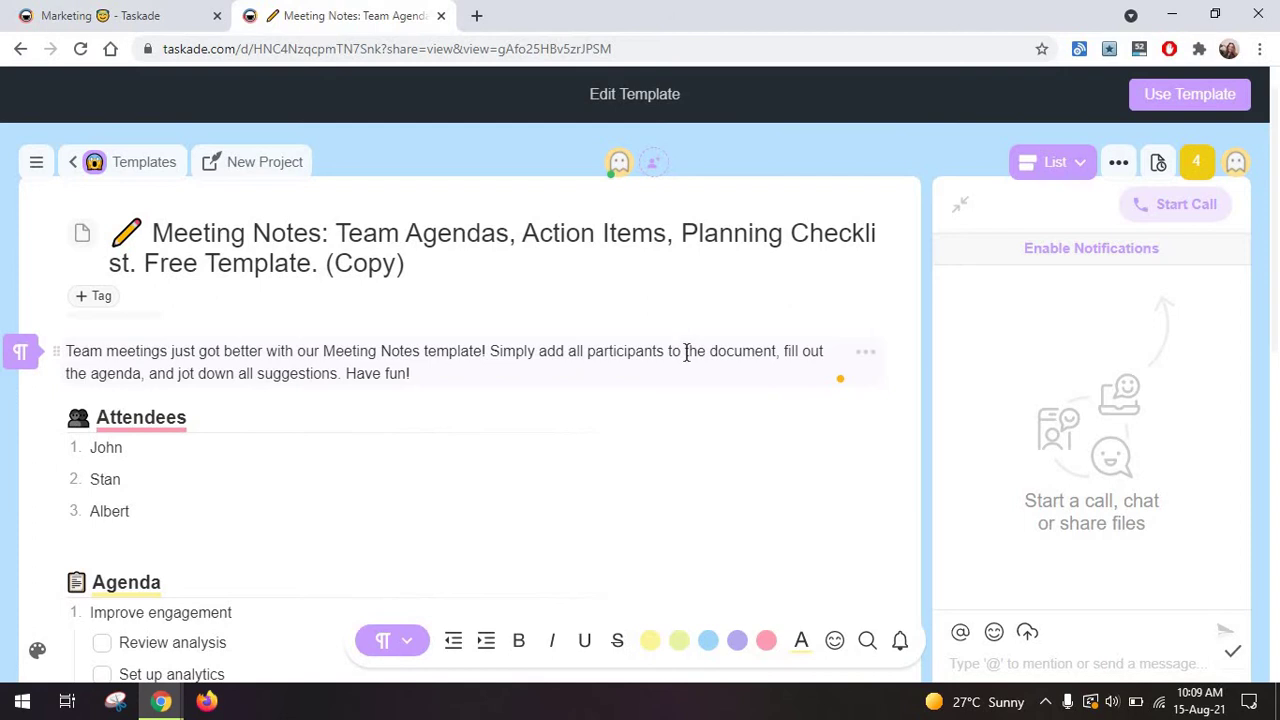
scroll(686, 352, down, 2)
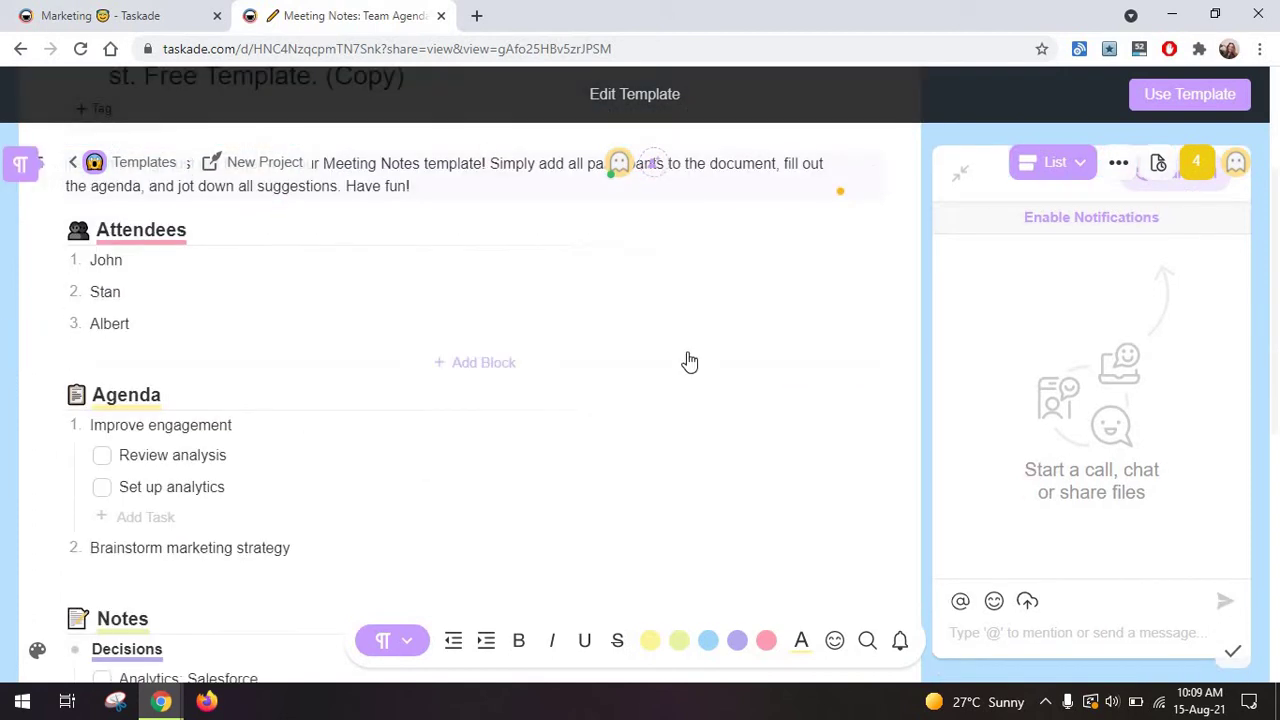
scroll(688, 360, up, 2)
scroll(754, 289, down, 2)
scroll(1037, 337, up, 2)
scroll(1037, 337, down, 4)
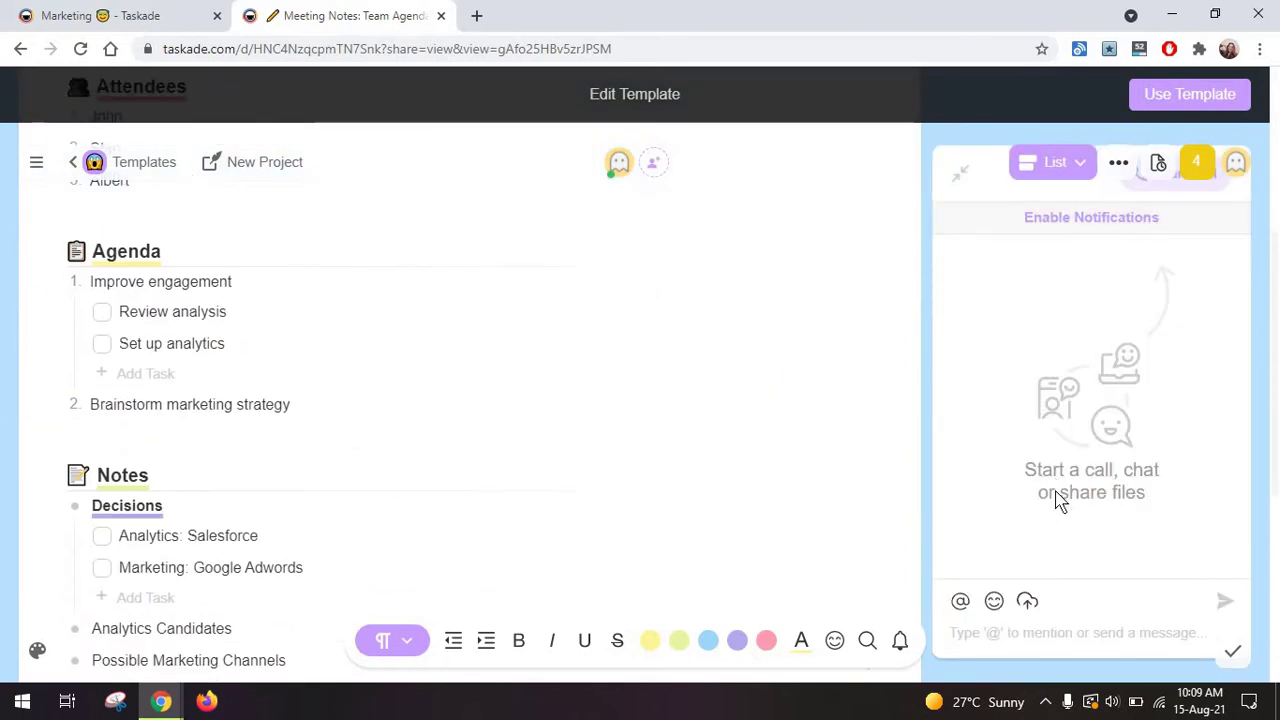
scroll(1060, 500, up, 4)
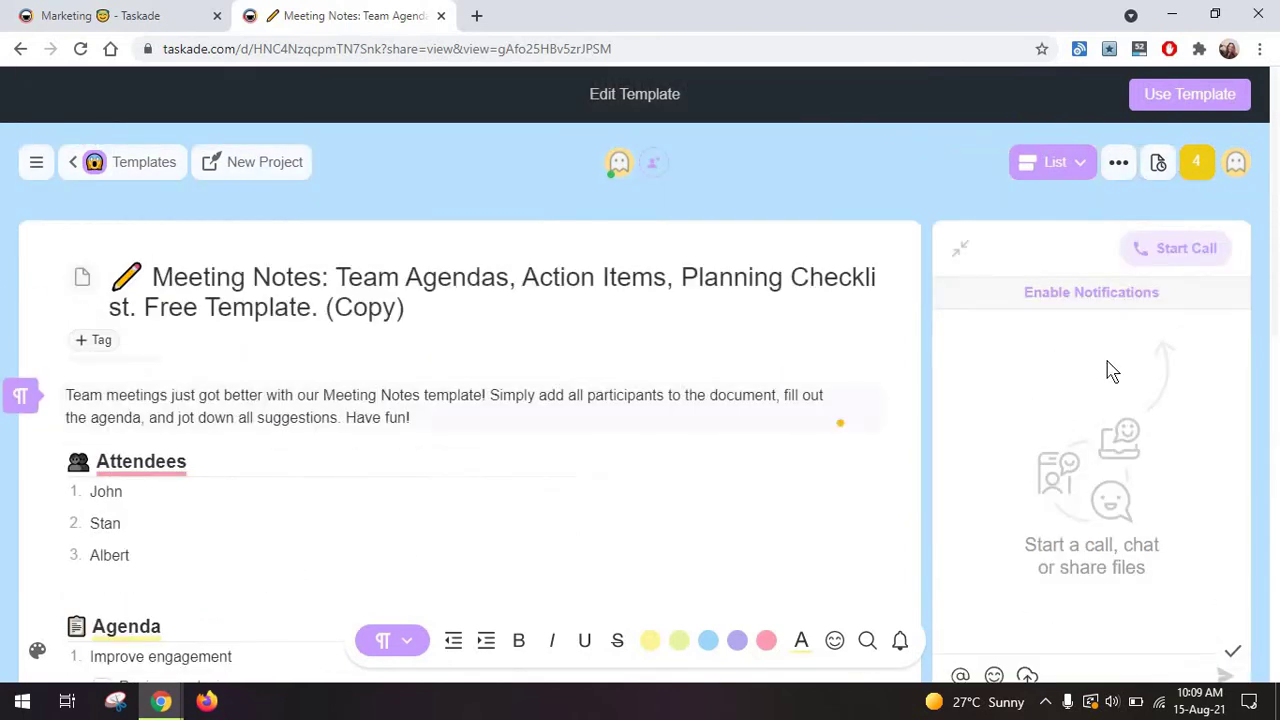
Step: Briefly start an untitled project, then return to the Meeting Notes copy's view choices
click(263, 166)
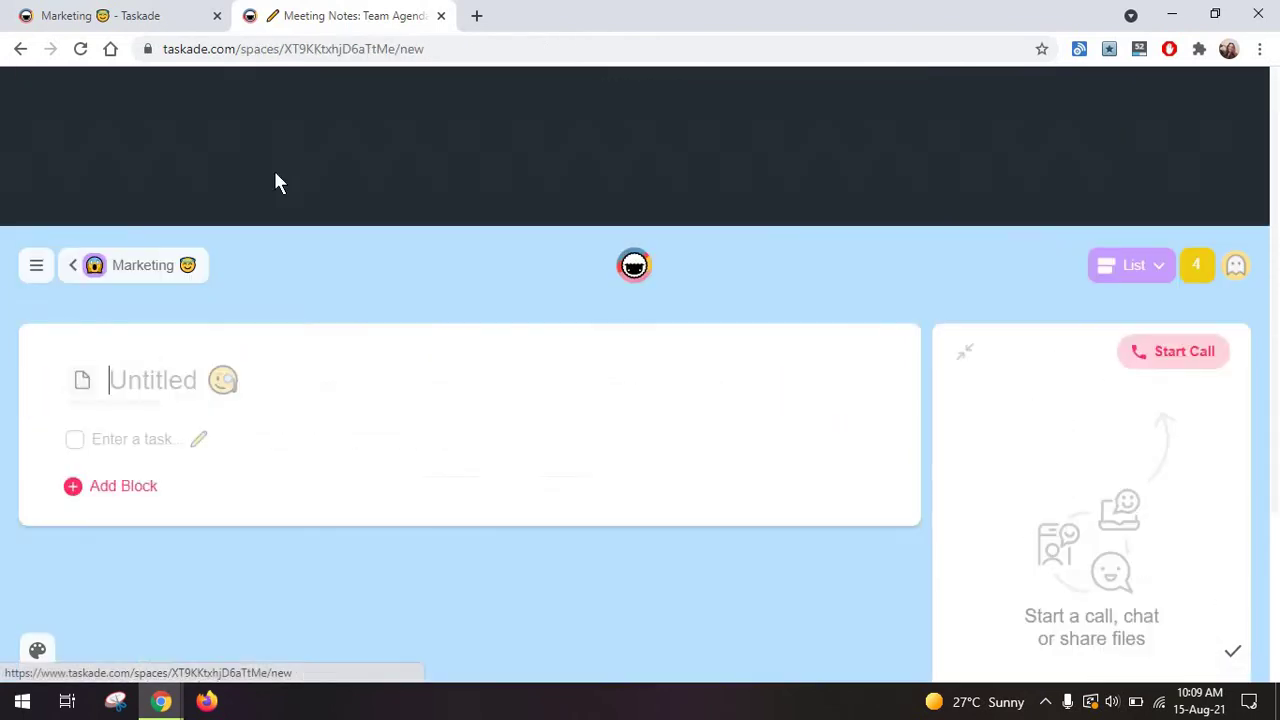
key(alt+Left)
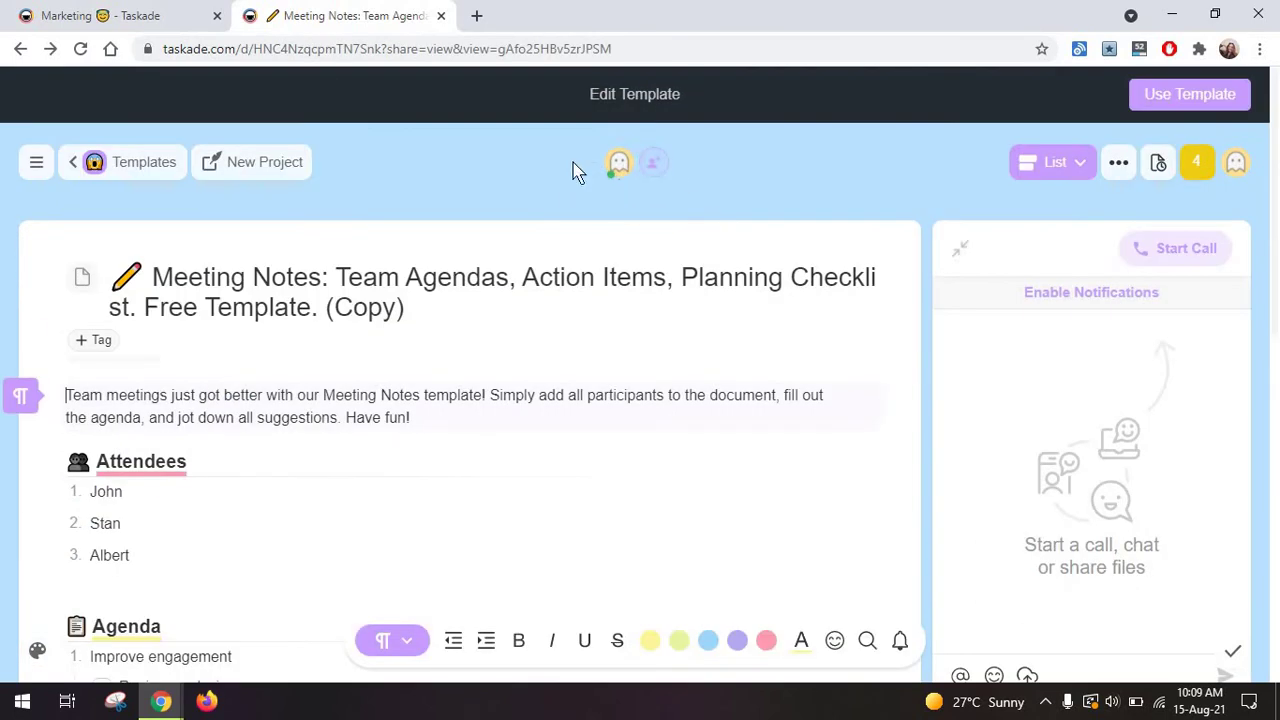
click(1054, 175)
Step: Switch to Board view and move Set up analytics to Agenda as item 3
click(952, 248)
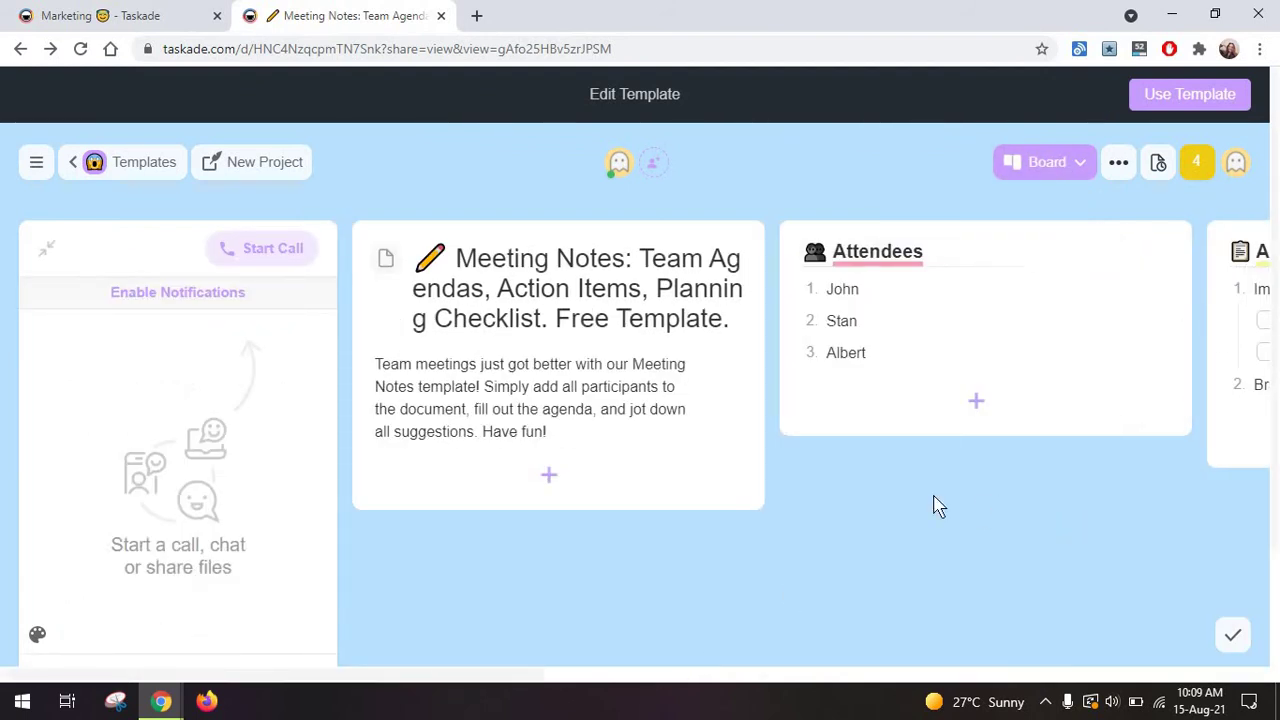
scroll(1031, 526, right, 8)
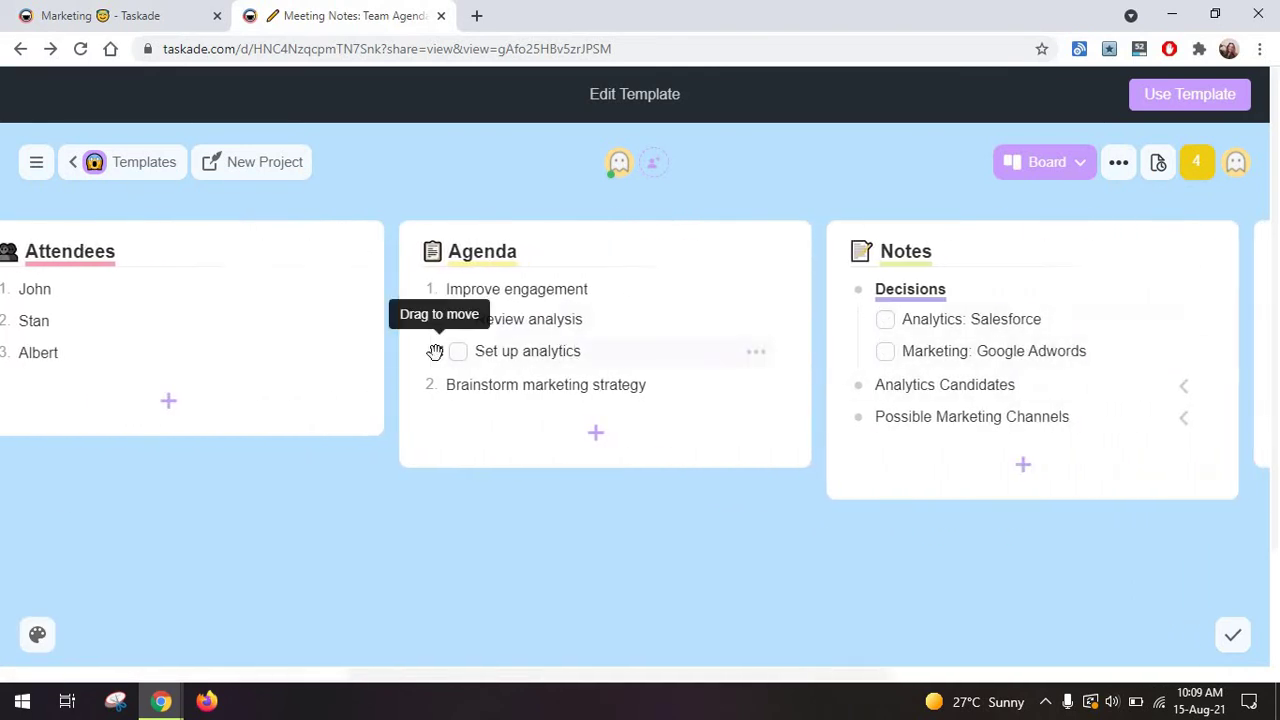
drag(897, 333, 900, 345)
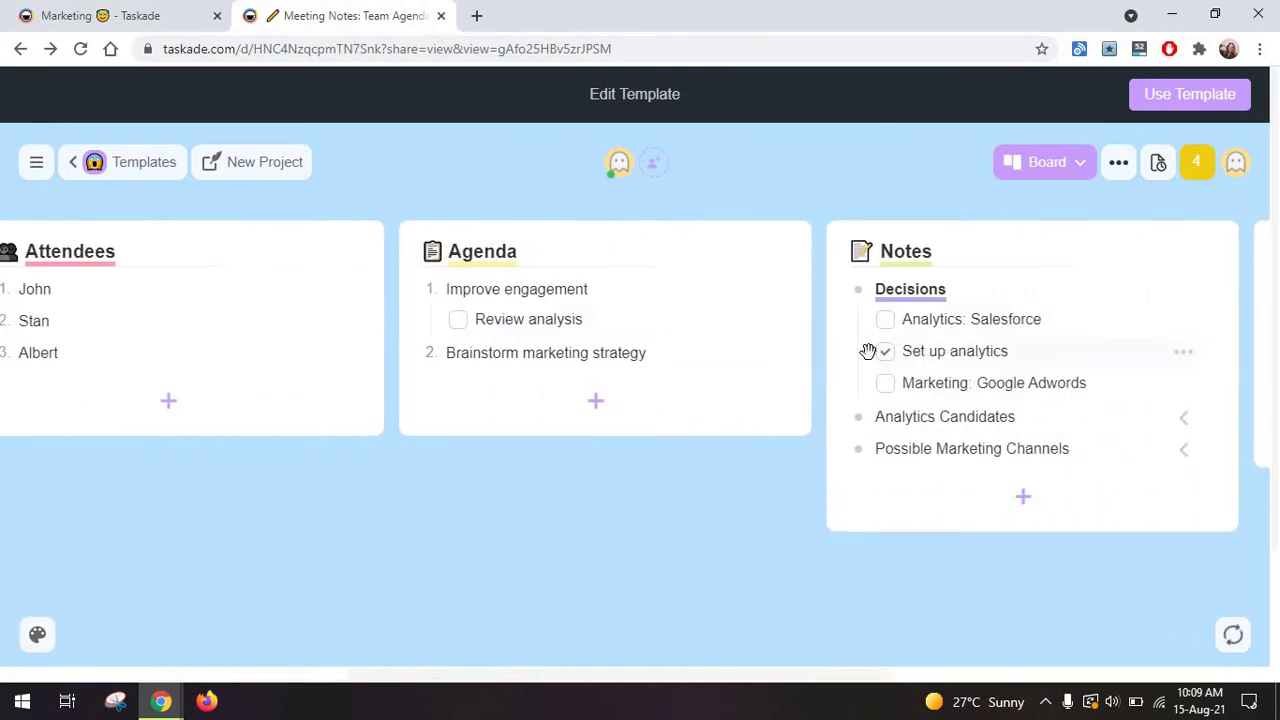
drag(435, 372, 480, 374)
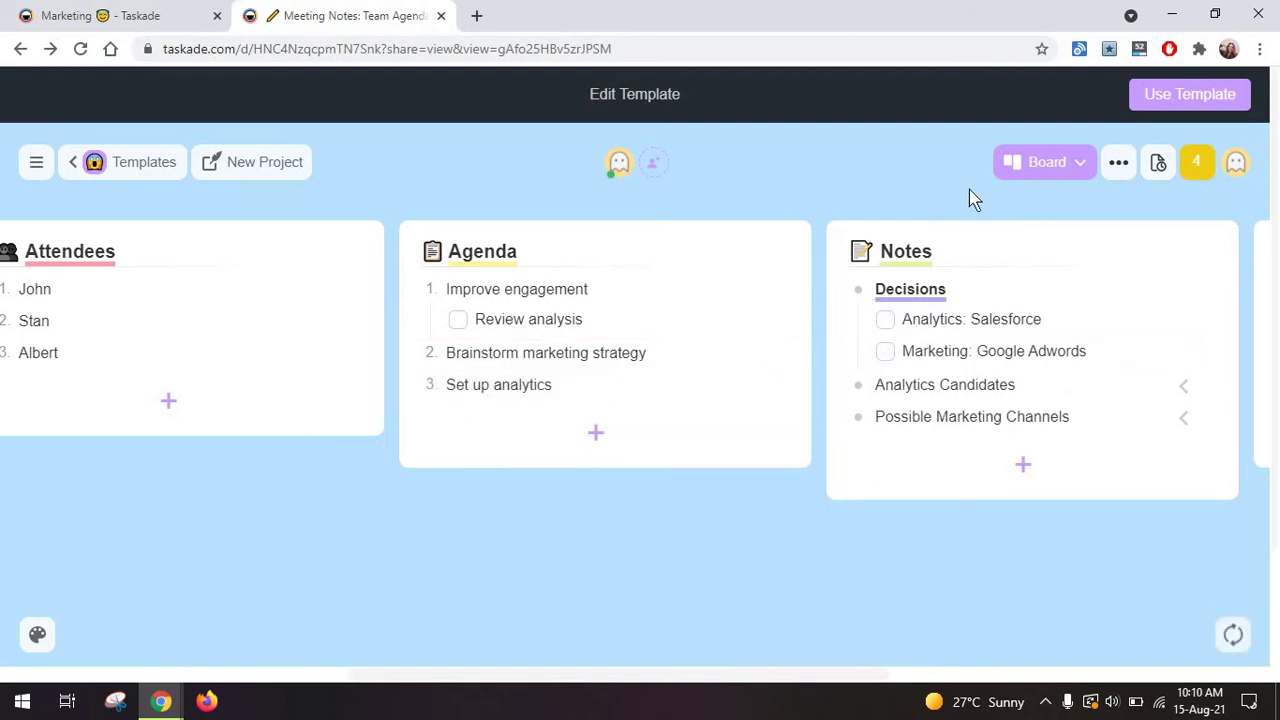
Step: Switch the project to Action view and scroll through it
click(1047, 162)
click(945, 285)
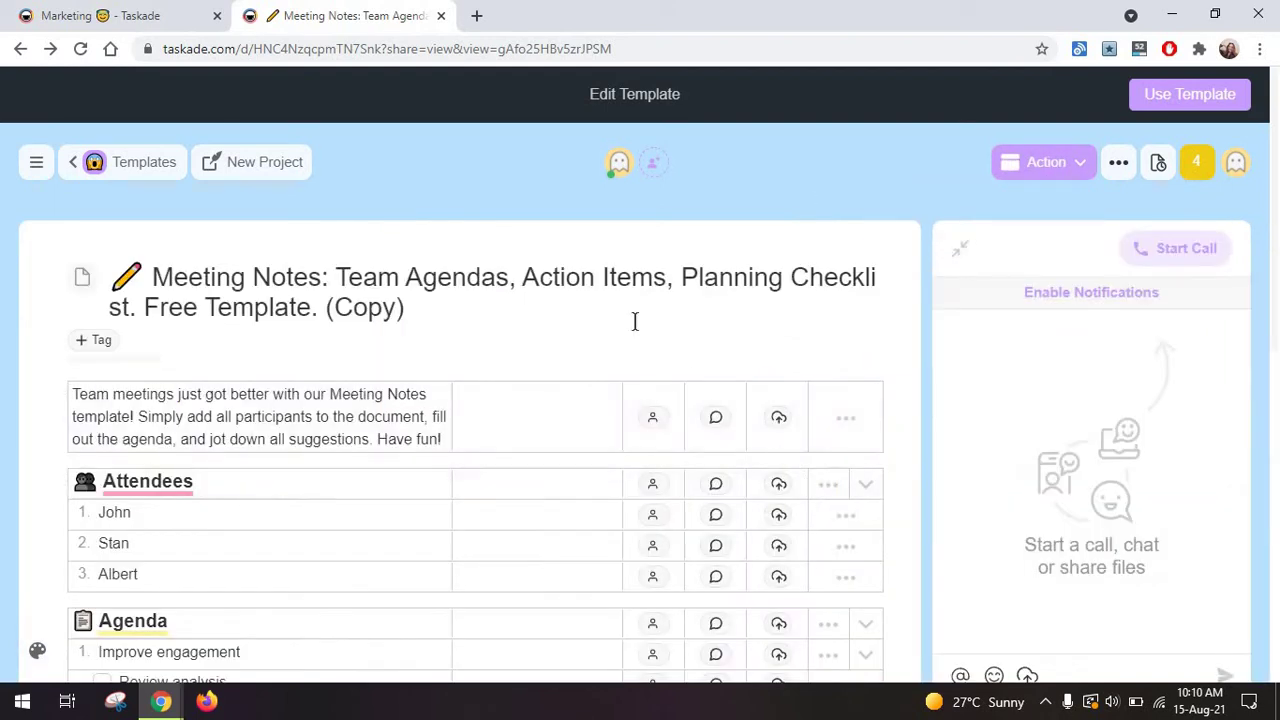
scroll(634, 321, down, 3)
scroll(638, 326, down, 3)
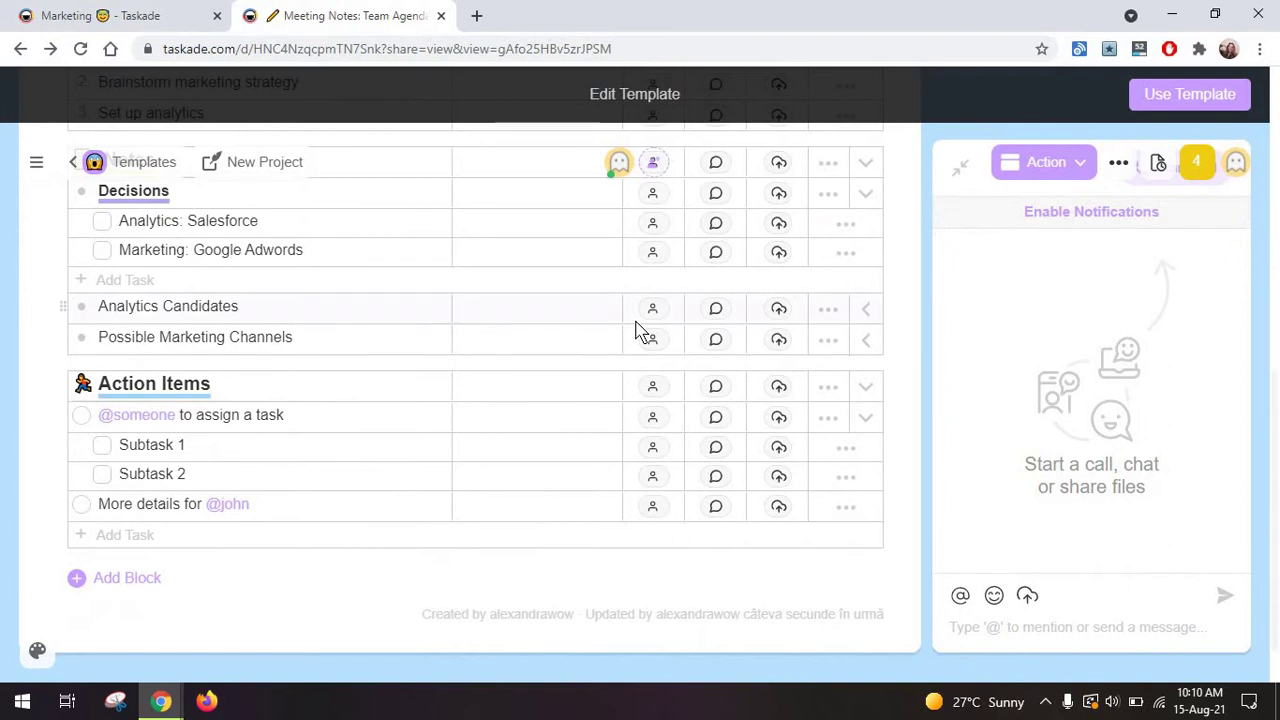
scroll(588, 445, down, 1)
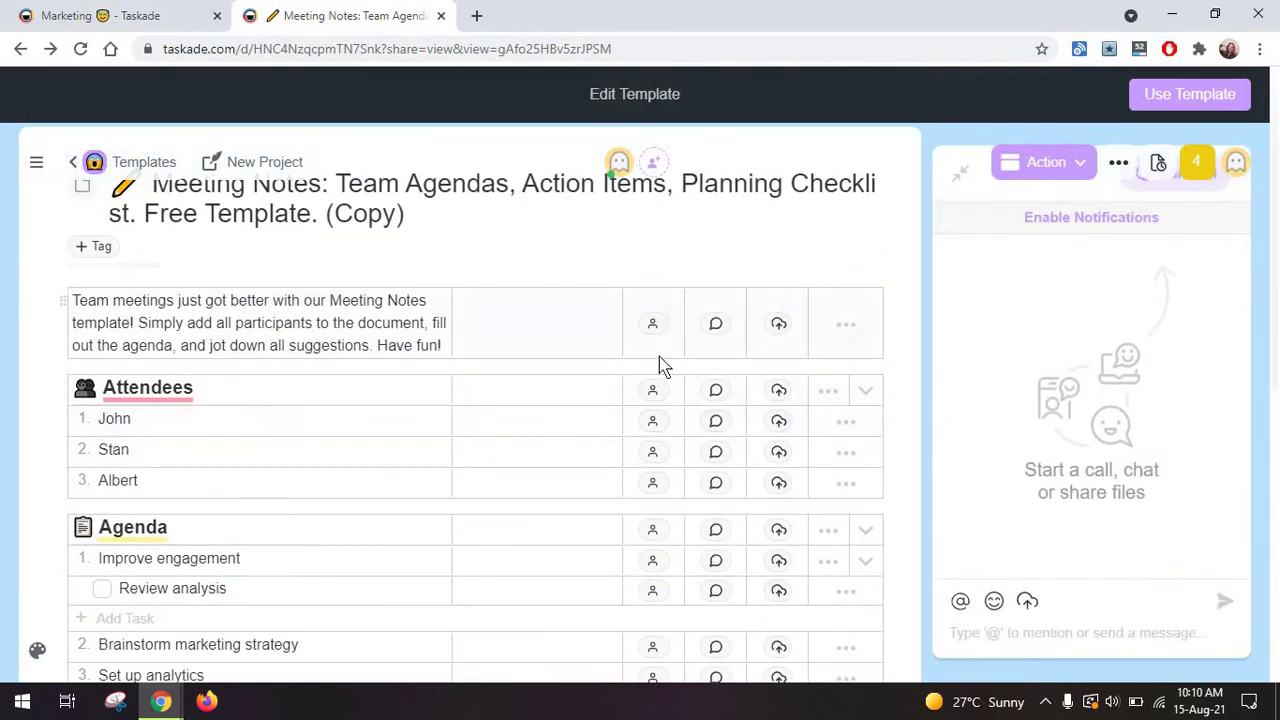
scroll(657, 586, down, 2)
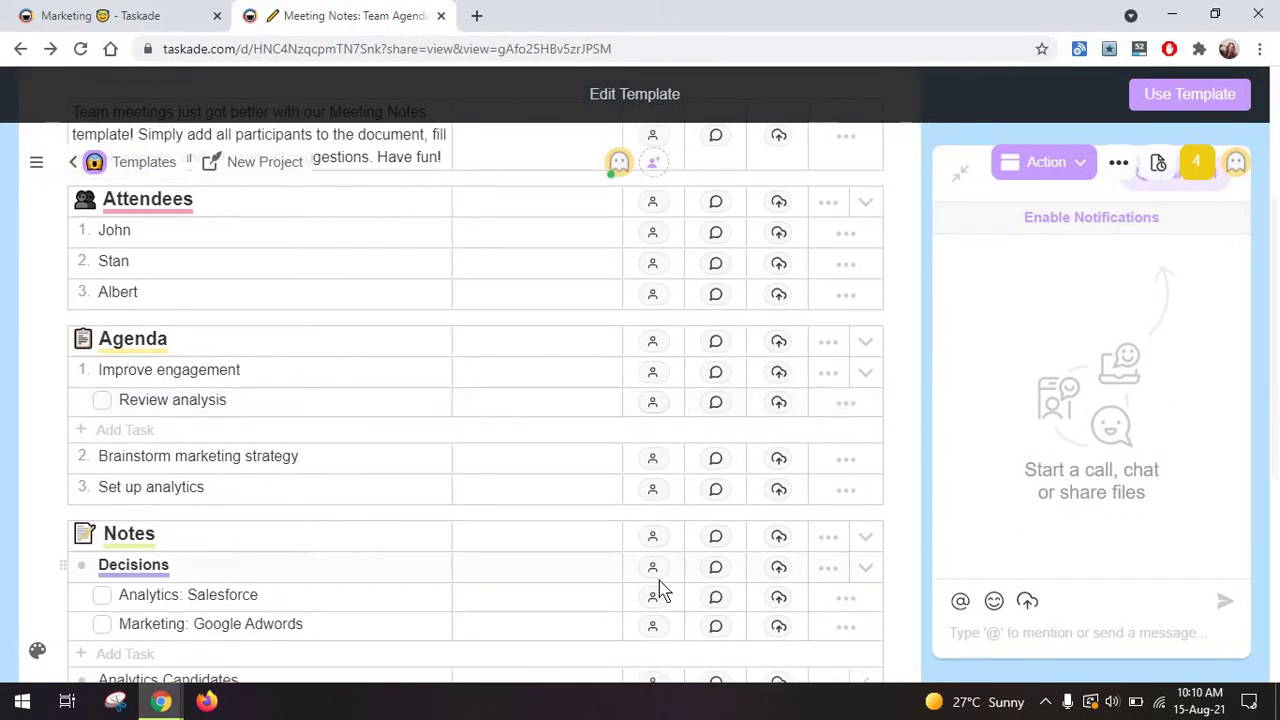
scroll(659, 588, down, 4)
Step: Switch the project to Mindmap view and scroll around the map
click(1037, 168)
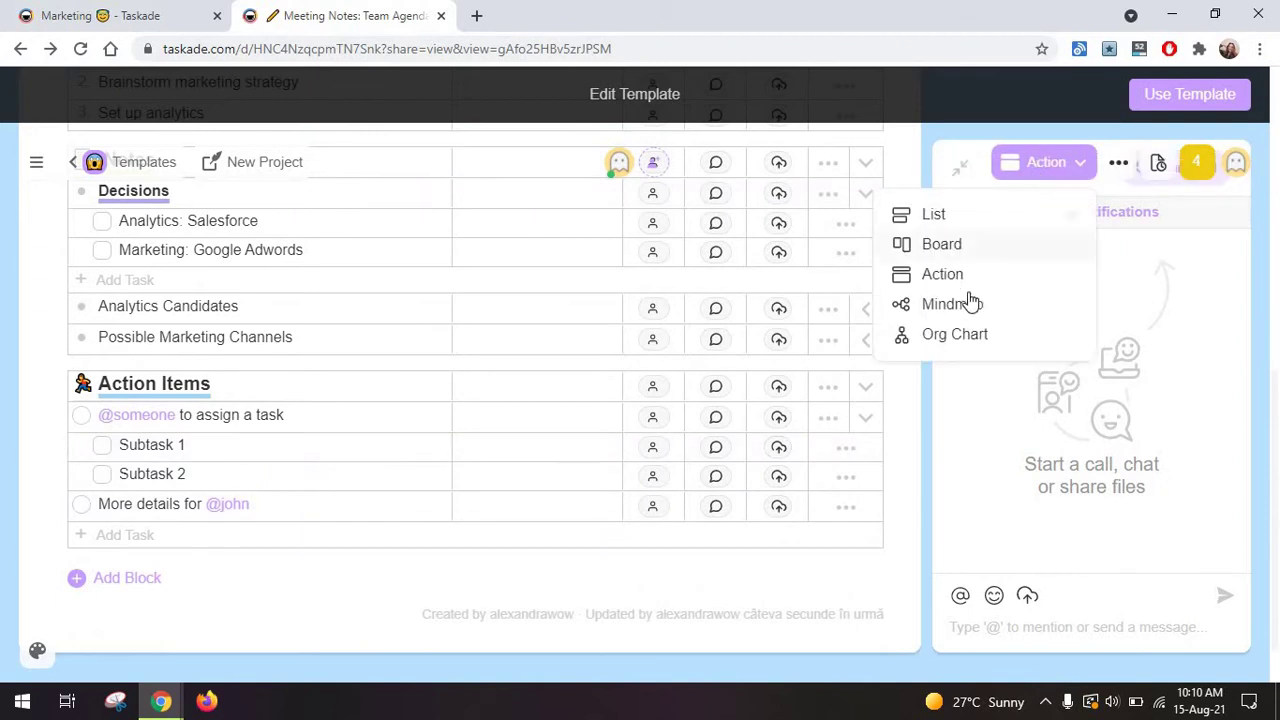
click(965, 303)
scroll(800, 350, up, 5)
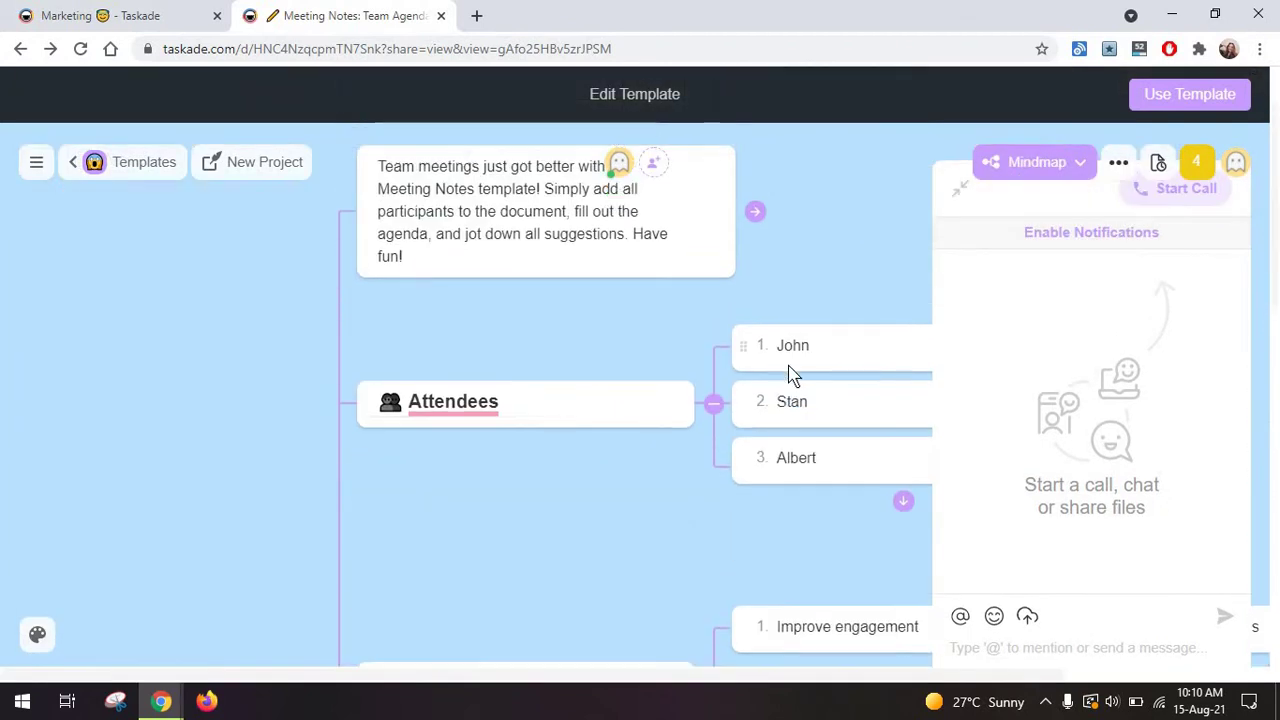
scroll(789, 372, down, 5)
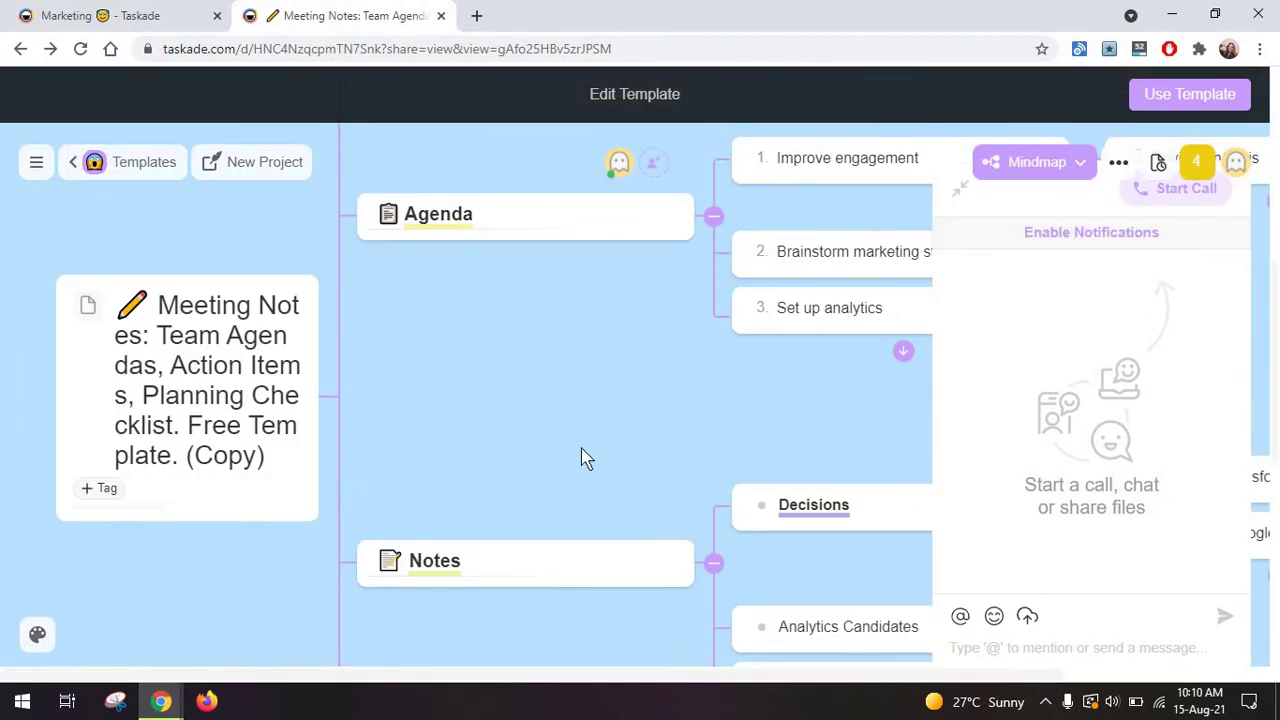
scroll(585, 458, down, 5)
scroll(585, 458, up, 5)
scroll(585, 458, up, 5)
scroll(585, 458, down, 5)
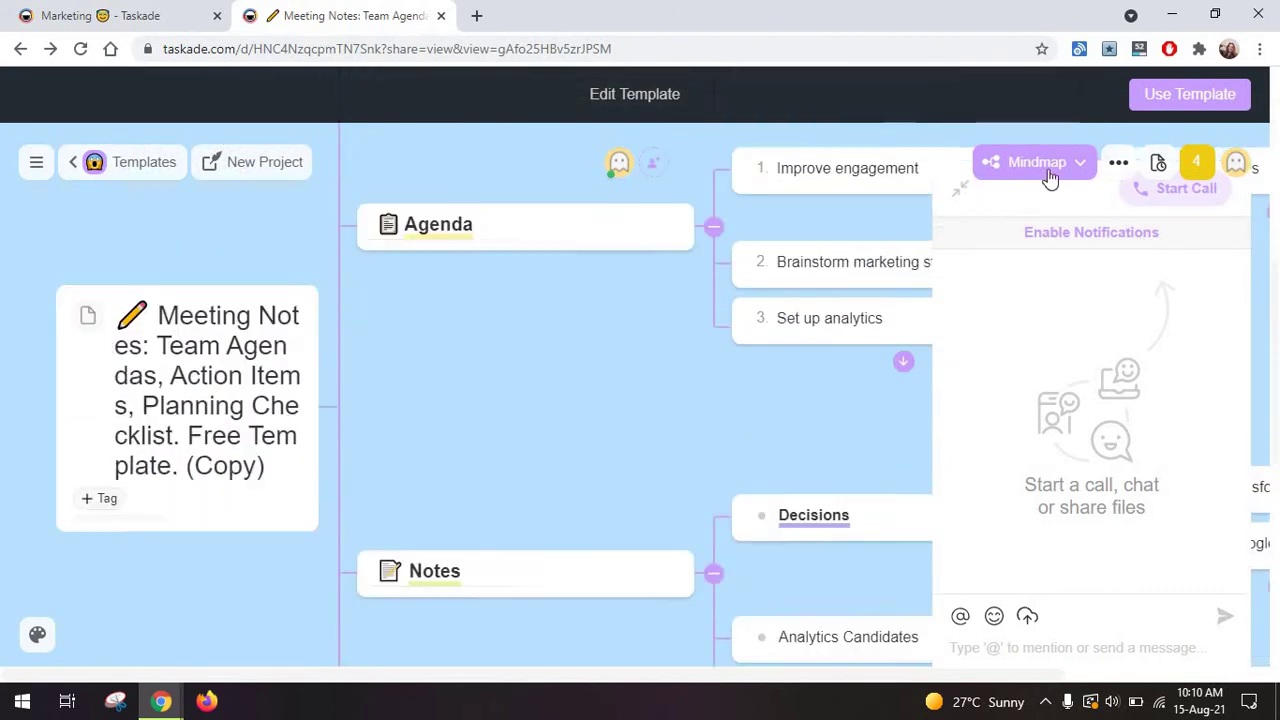
Step: Display the project as an Org Chart with Agenda, Notes and Action Items branches
click(1037, 165)
click(903, 340)
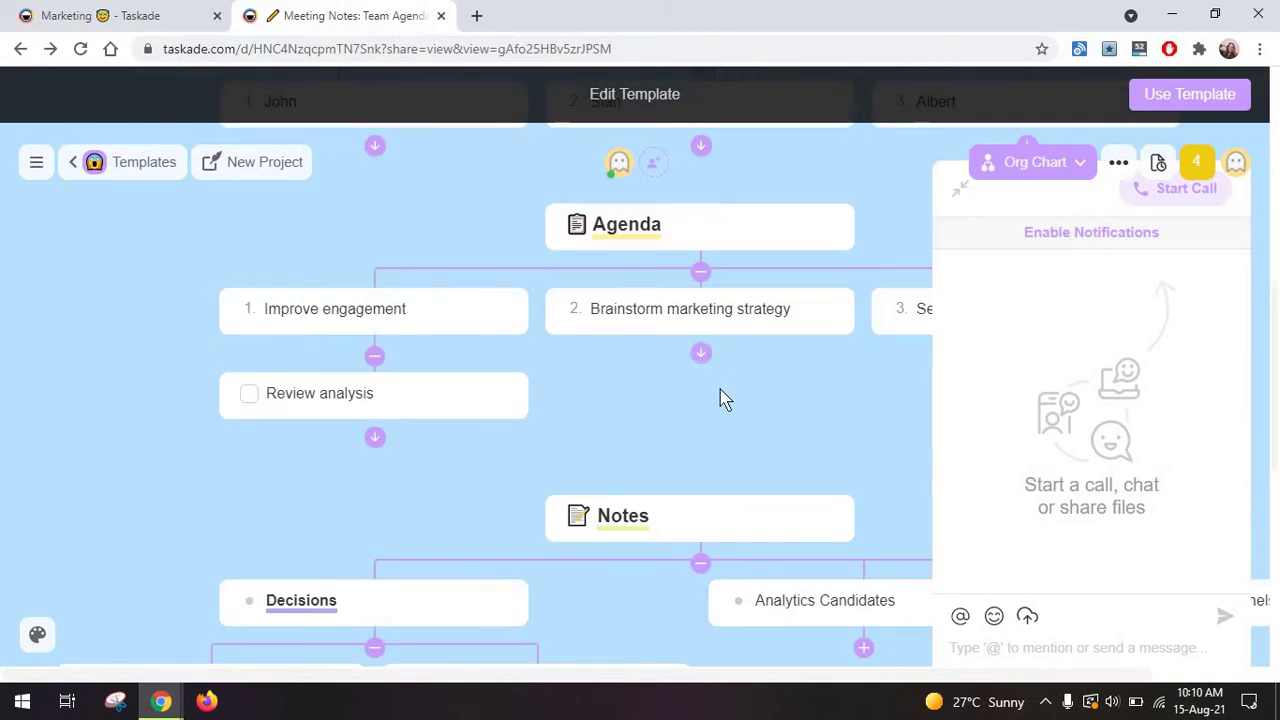
scroll(714, 410, down, 5)
scroll(840, 297, up, 4)
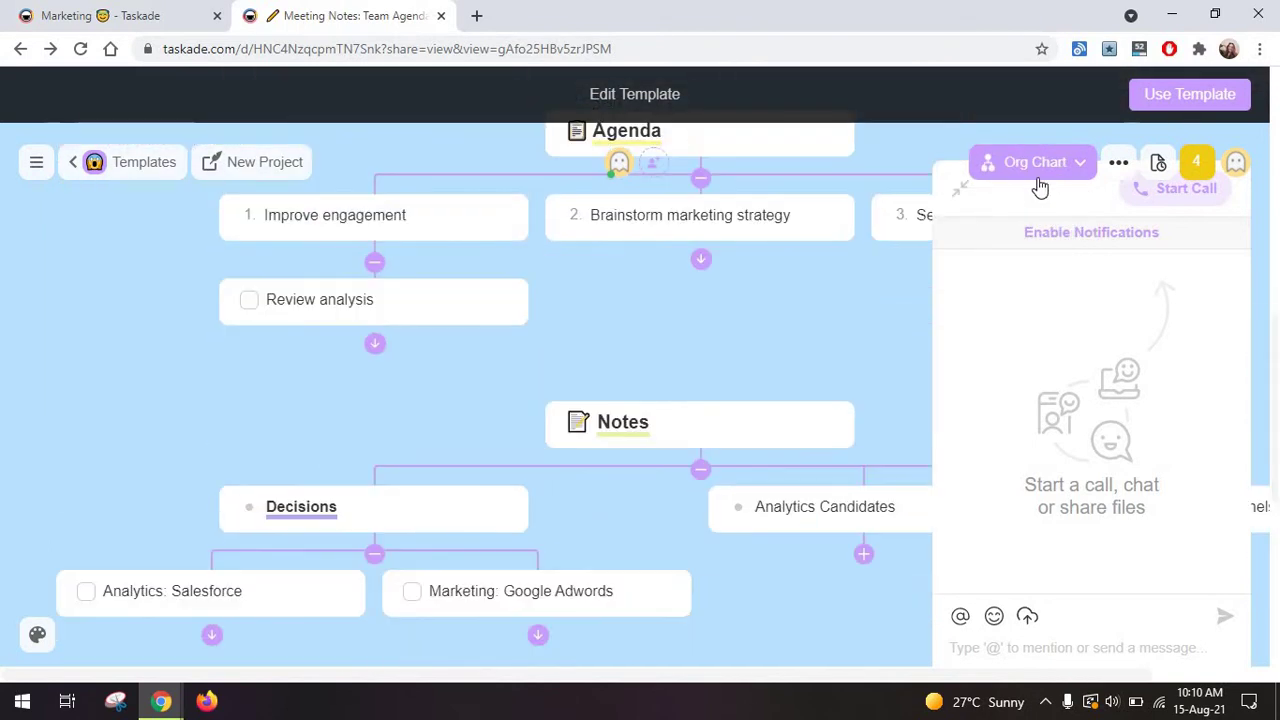
scroll(761, 377, down, 5)
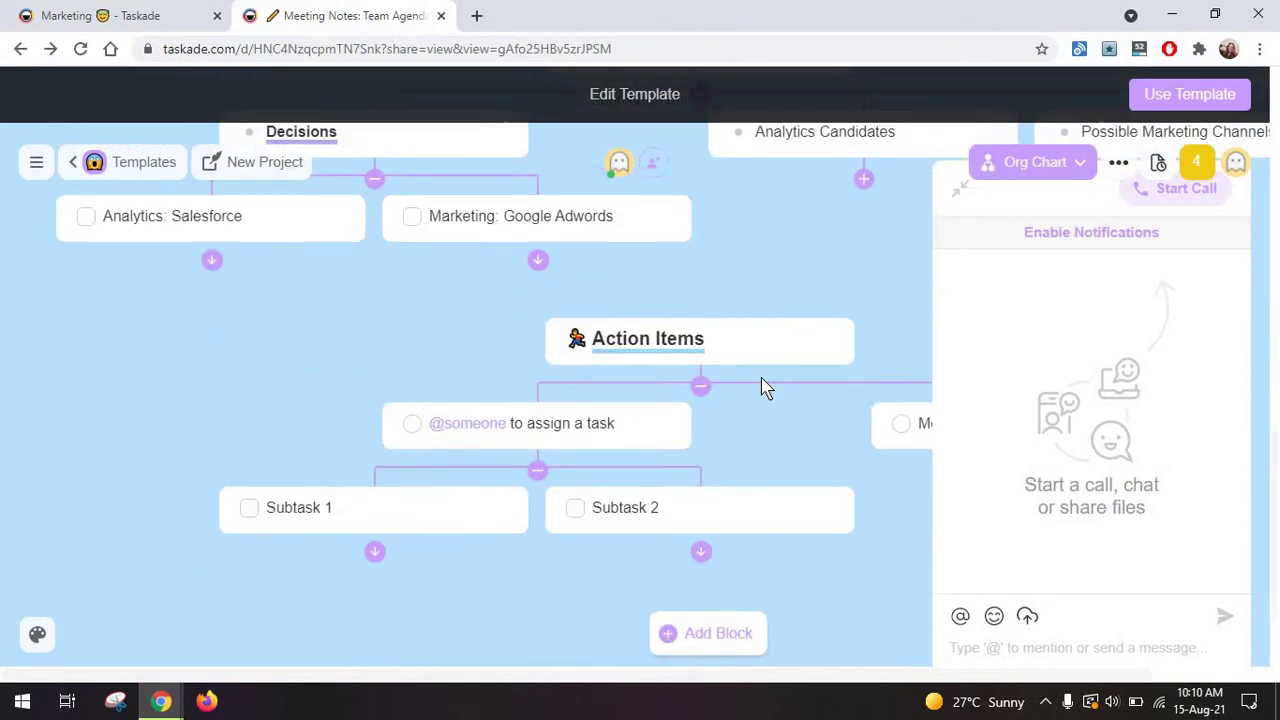
scroll(750, 385, up, 5)
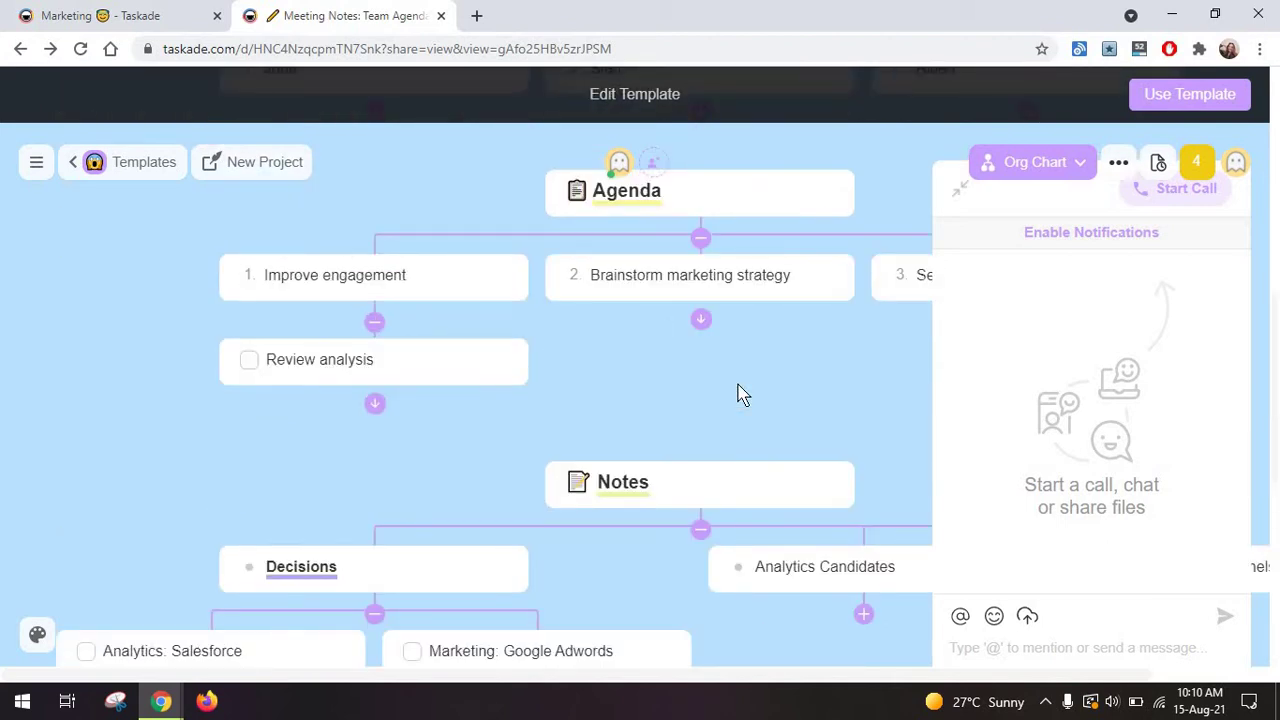
scroll(740, 393, down, 2)
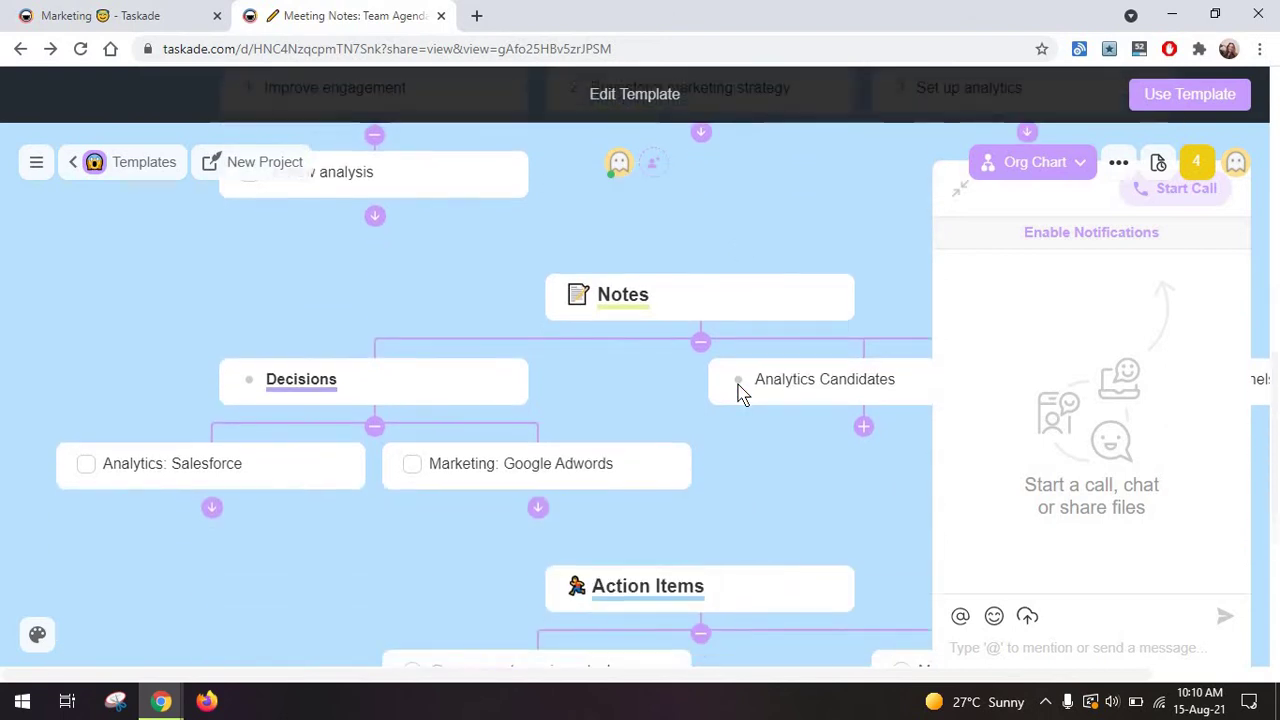
Step: Switch the Meeting Notes project back to List view
click(1028, 163)
click(933, 214)
scroll(508, 310, up, 5)
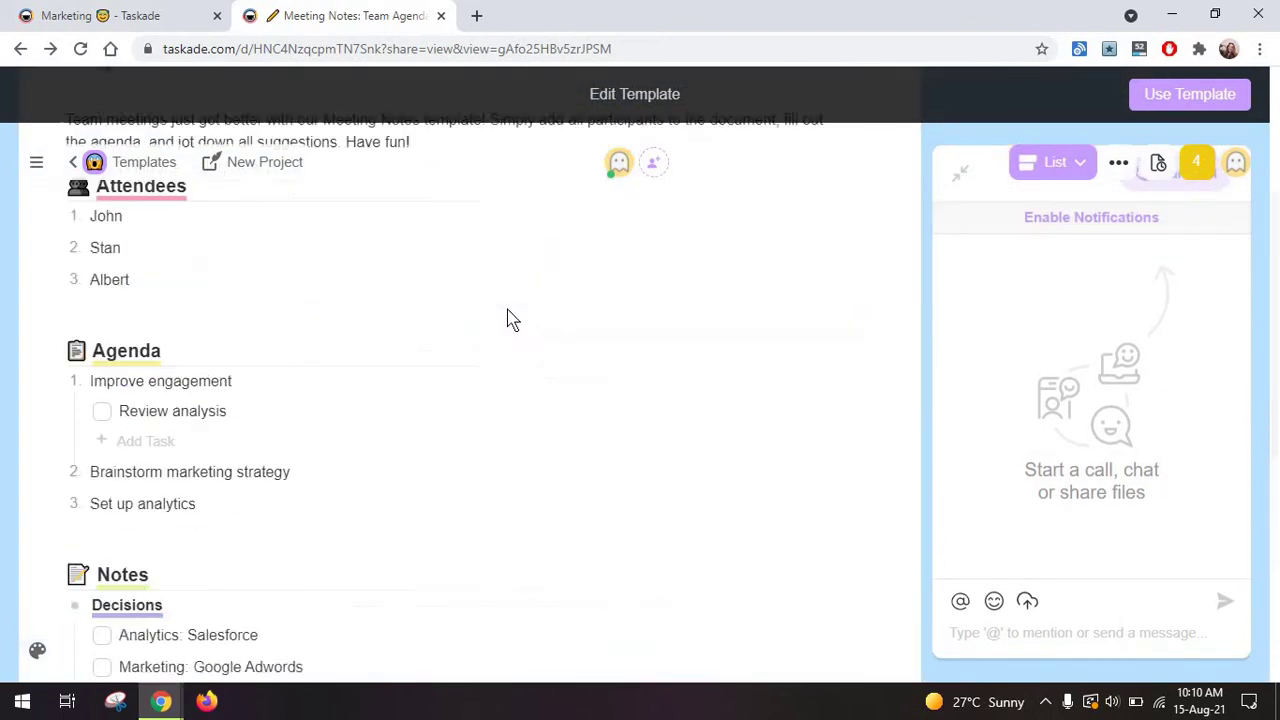
scroll(500, 340, up, 2)
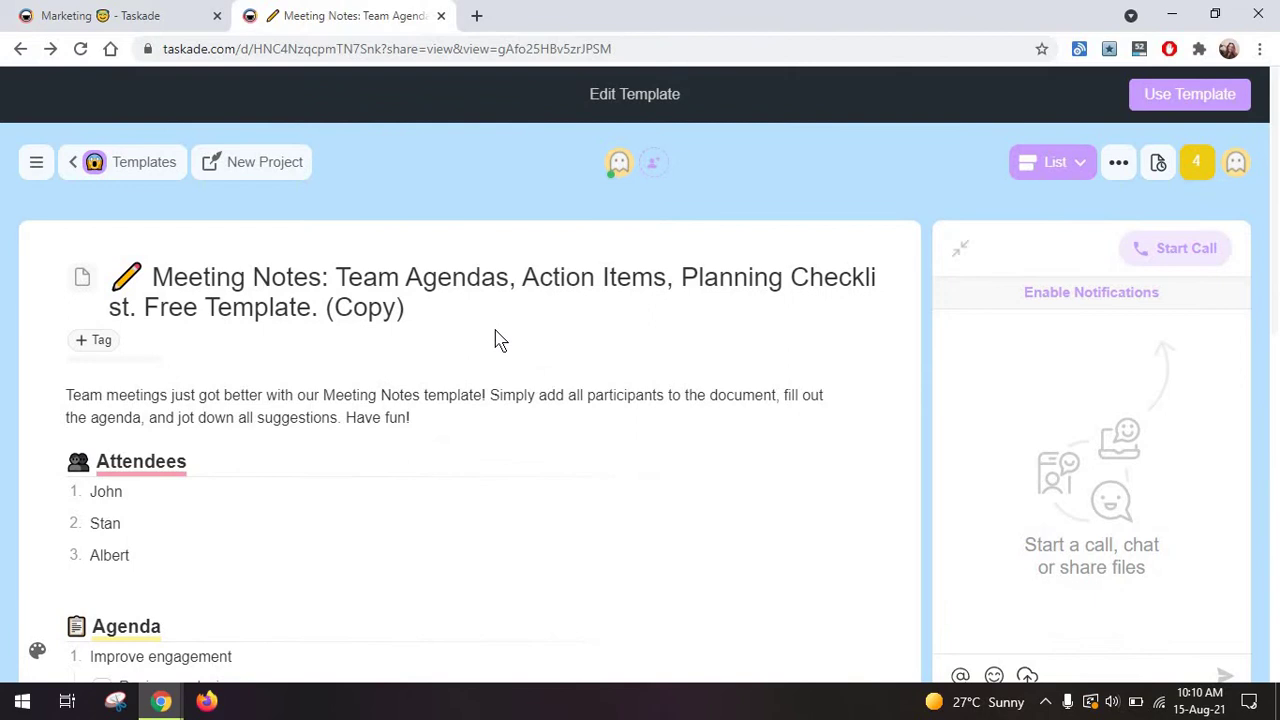
Step: Cancel Fold all from the ... menu and view the Version History with the current version
click(1118, 162)
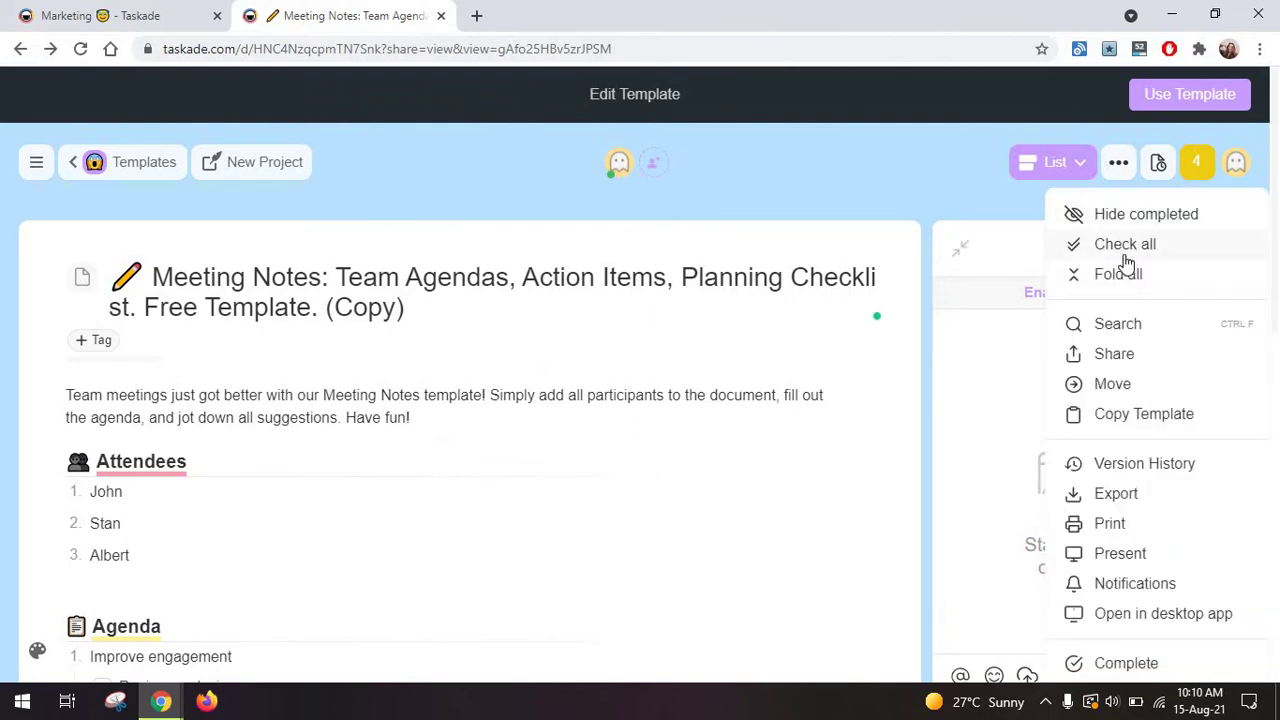
click(1172, 275)
key(Escape)
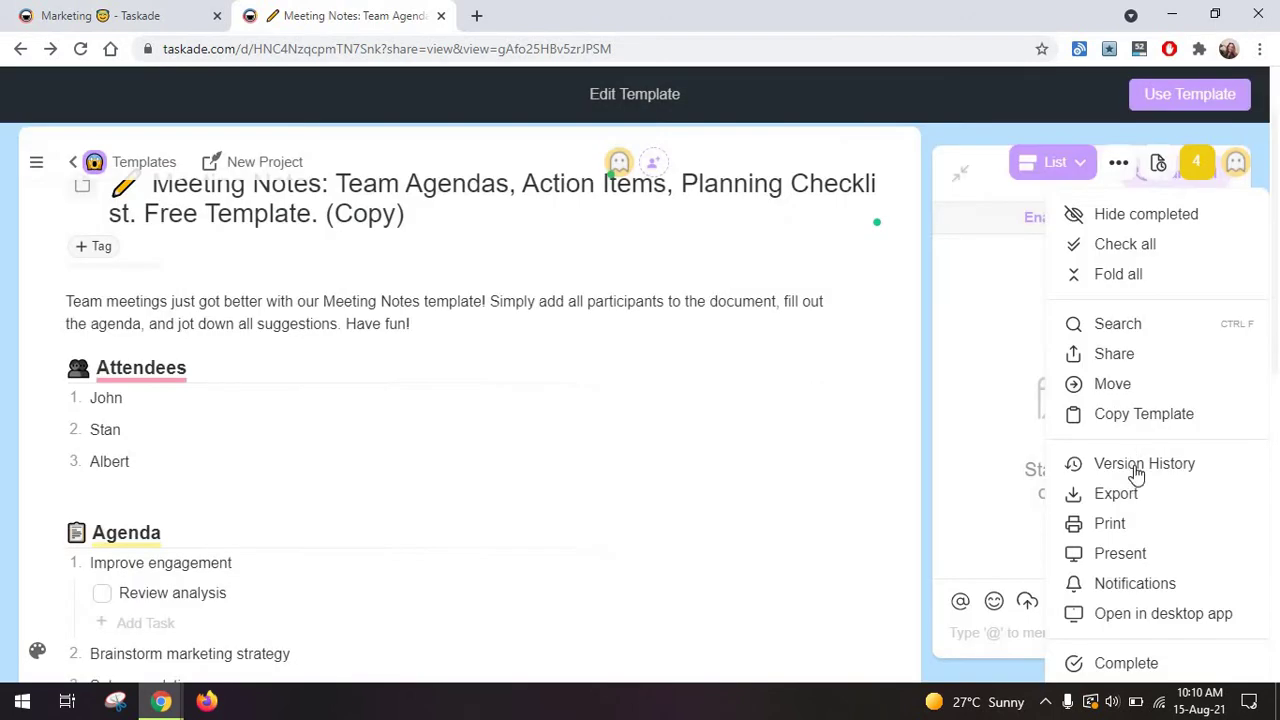
click(1160, 470)
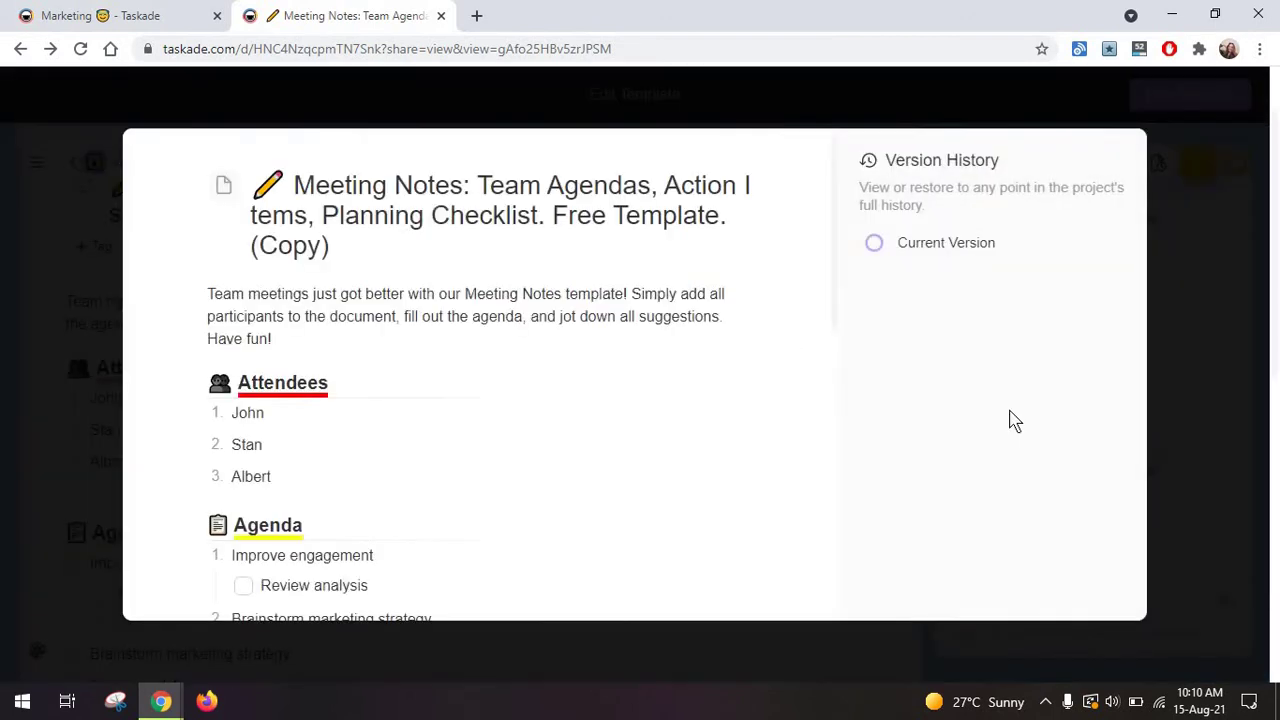
scroll(733, 437, down, 5)
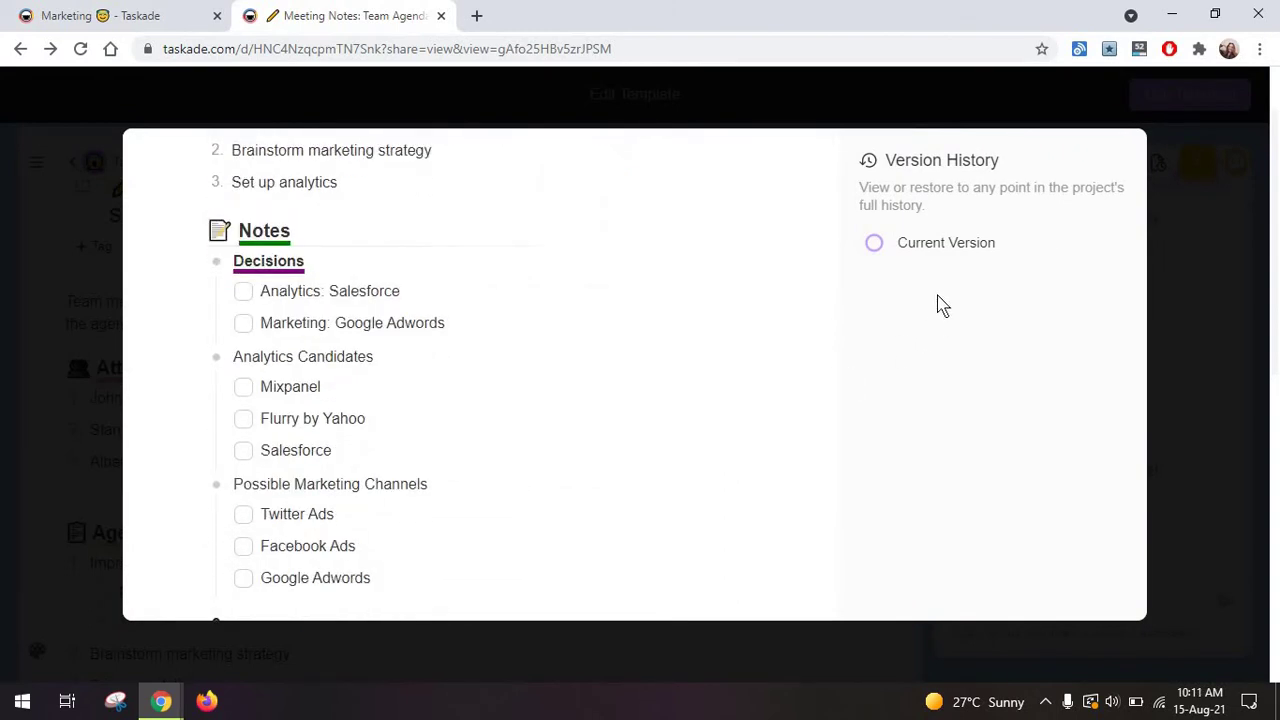
scroll(700, 403, up, 5)
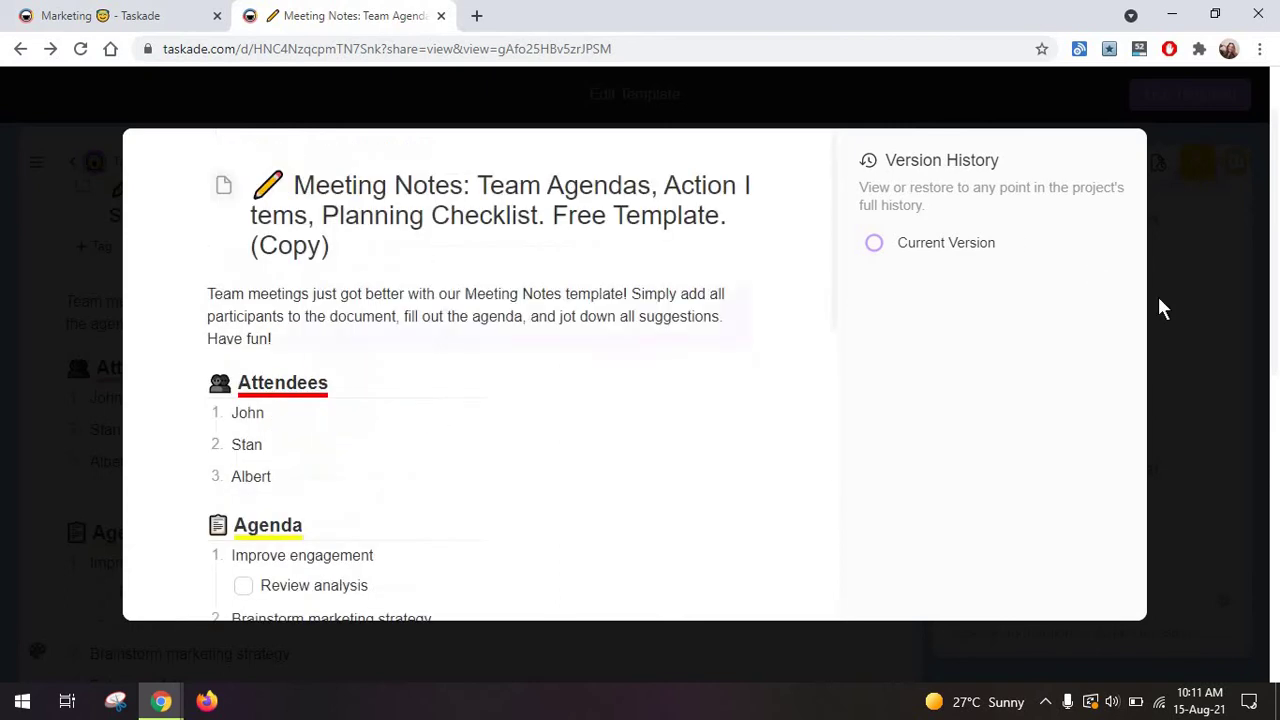
click(1192, 248)
click(1116, 162)
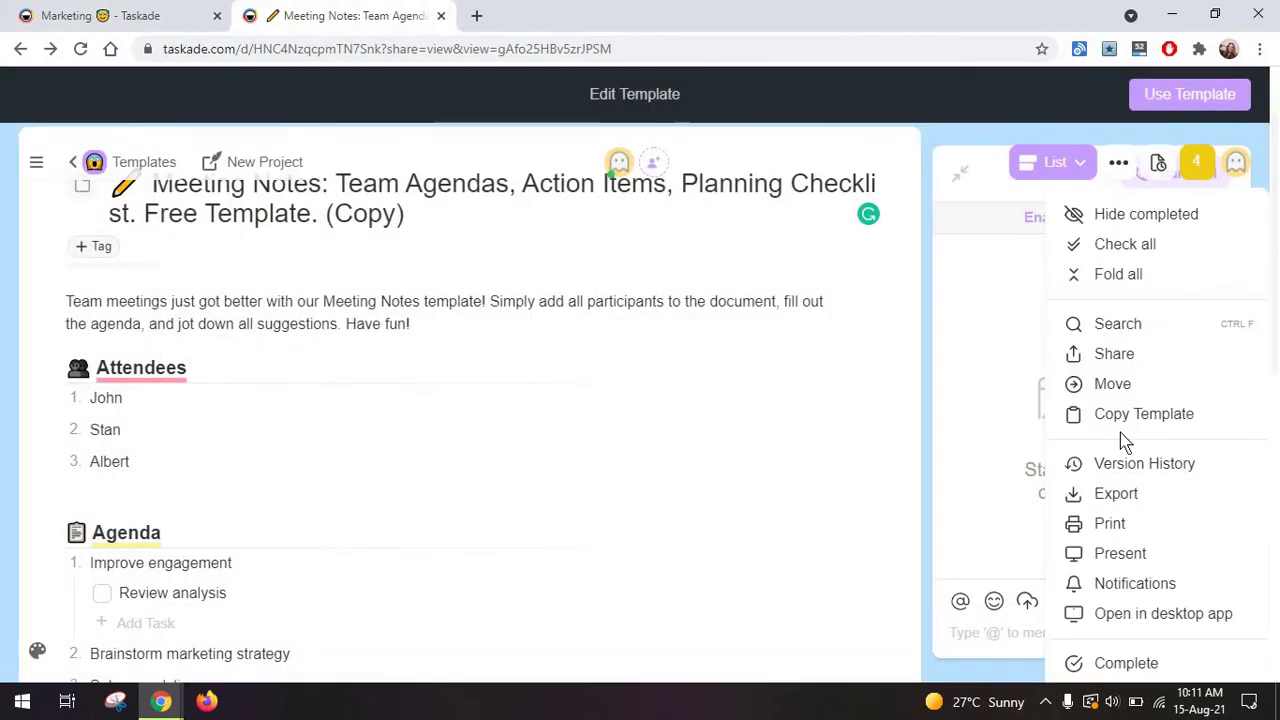
click(1120, 553)
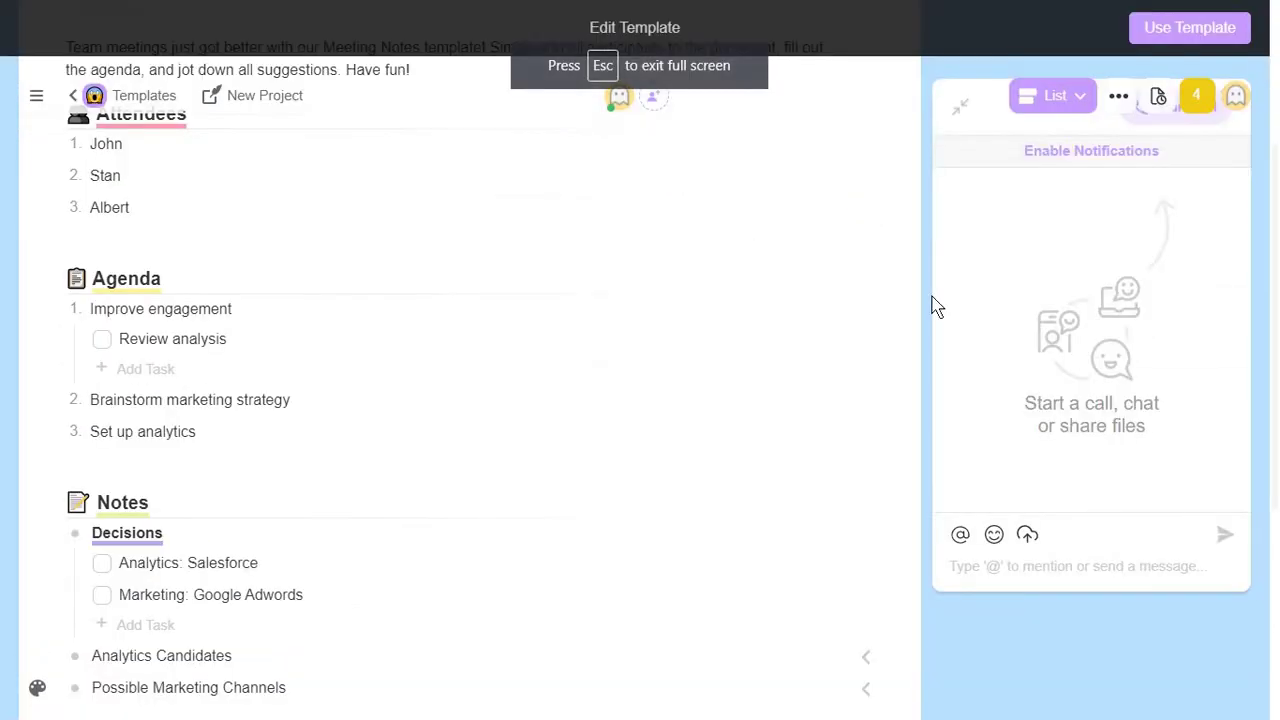
key(Escape)
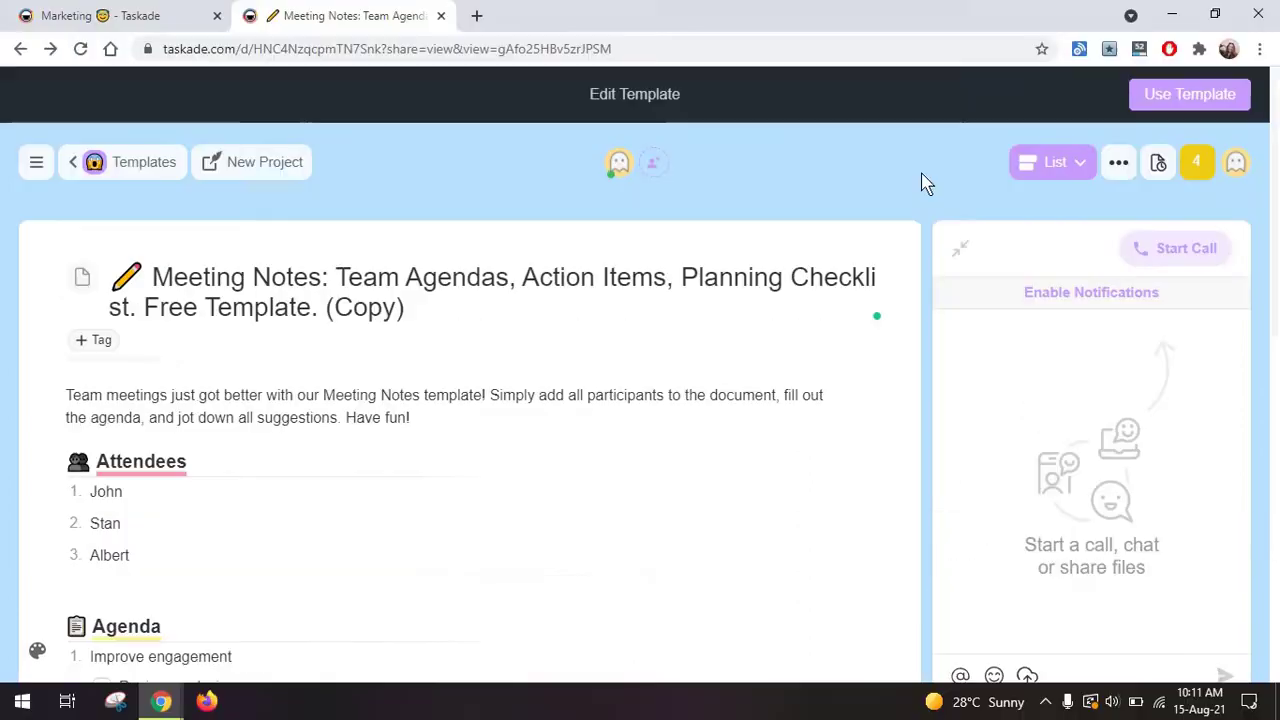
scroll(925, 184, down, 2)
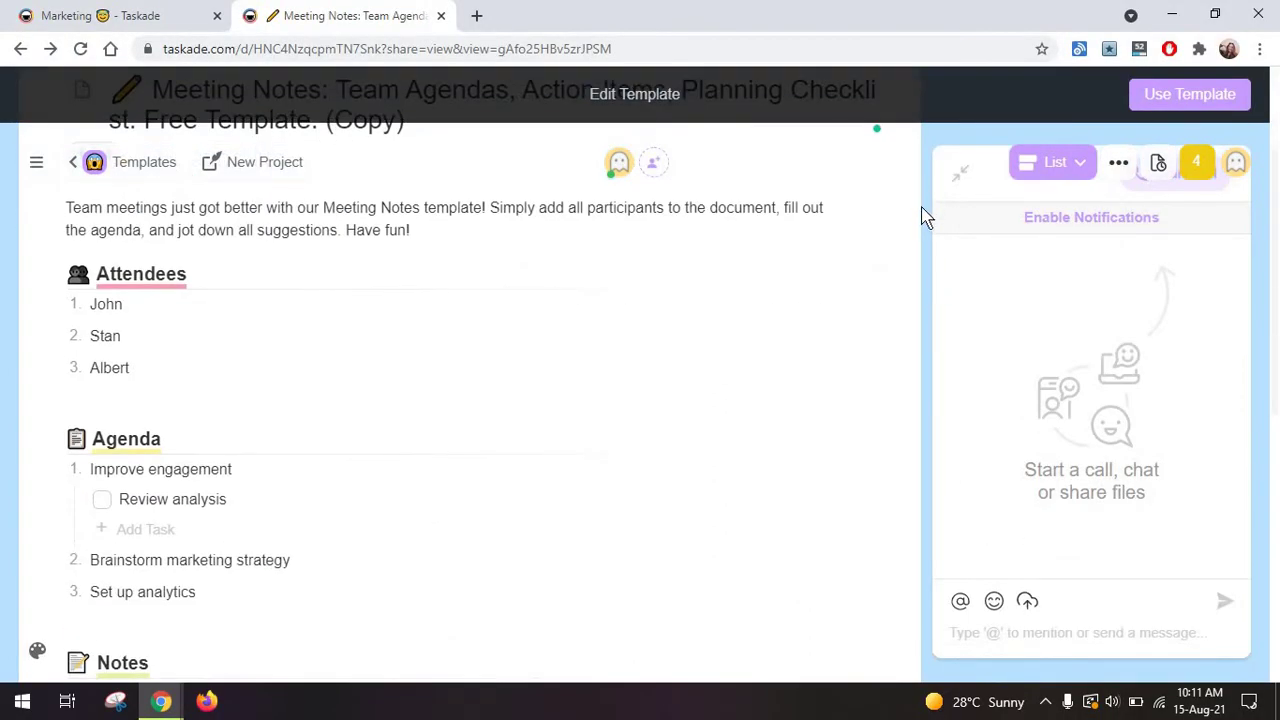
scroll(925, 218, up, 2)
click(1120, 165)
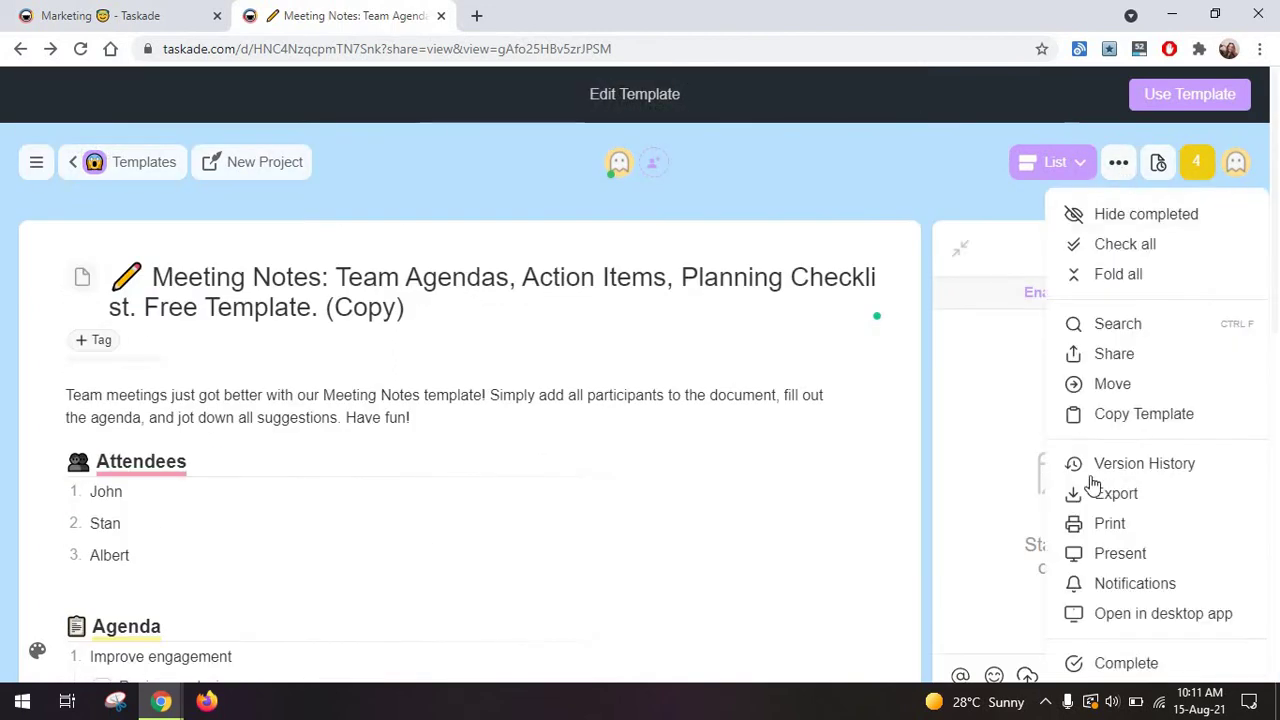
scroll(1155, 590, down, 3)
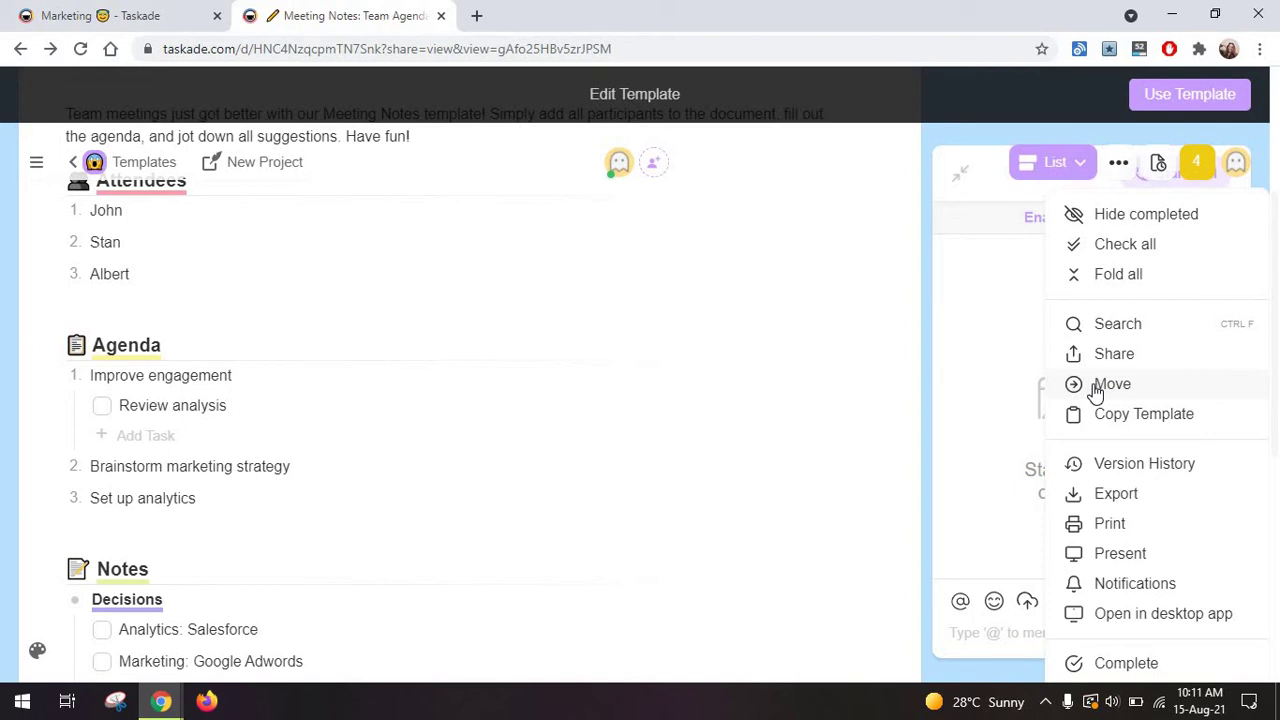
click(1168, 172)
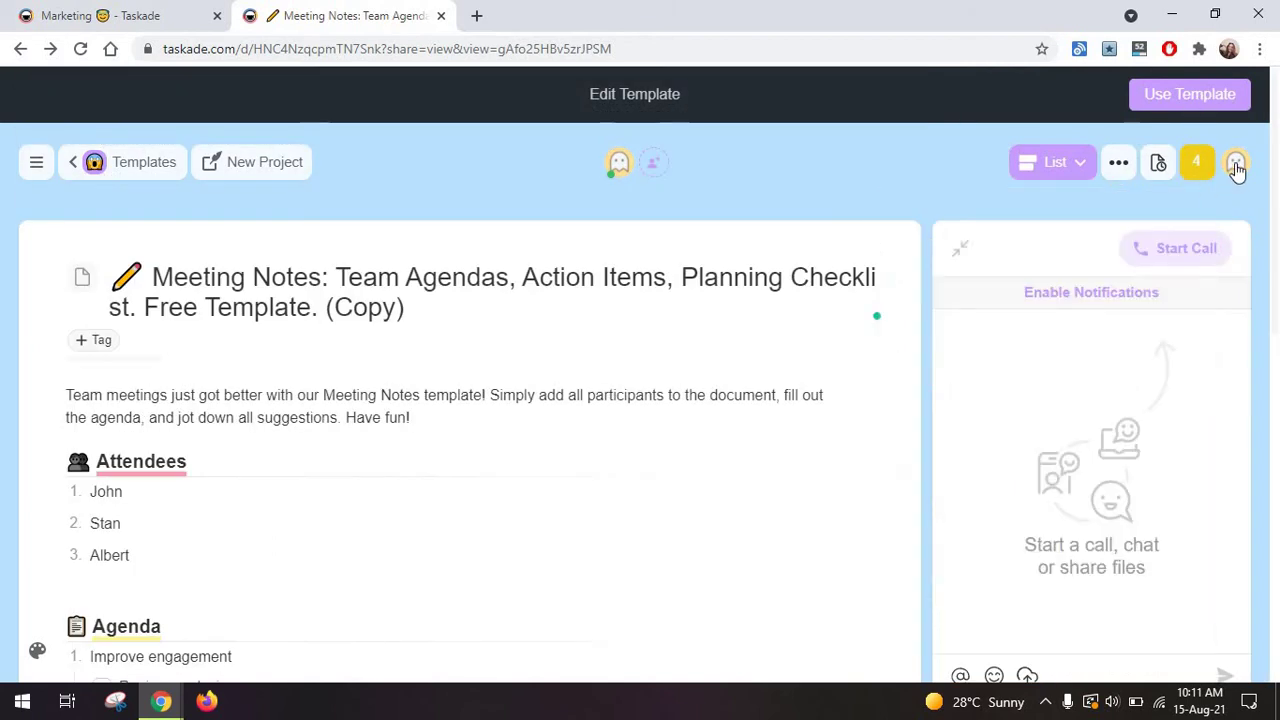
click(1237, 166)
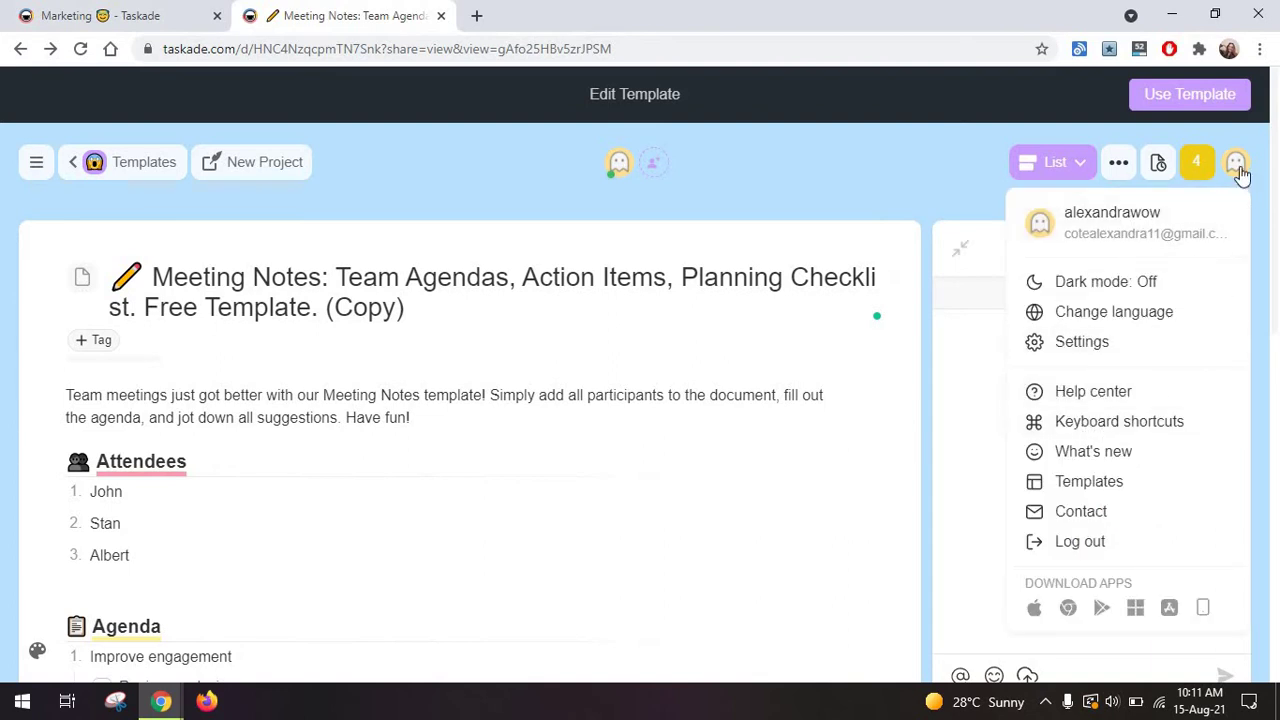
click(1238, 168)
Step: Set a grimacing-face page icon and remove '(Copy)' from the Meeting Notes title
scroll(263, 463, down, 10)
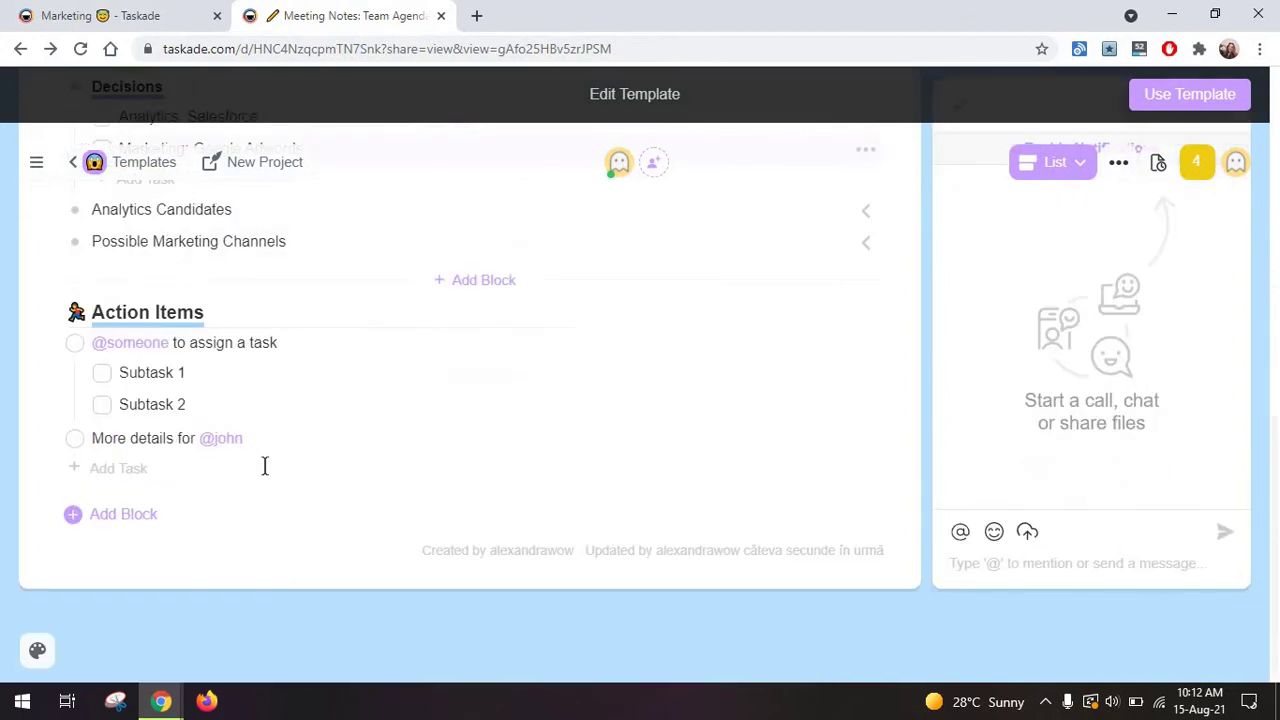
scroll(265, 466, up, 11)
scroll(265, 466, up, 1)
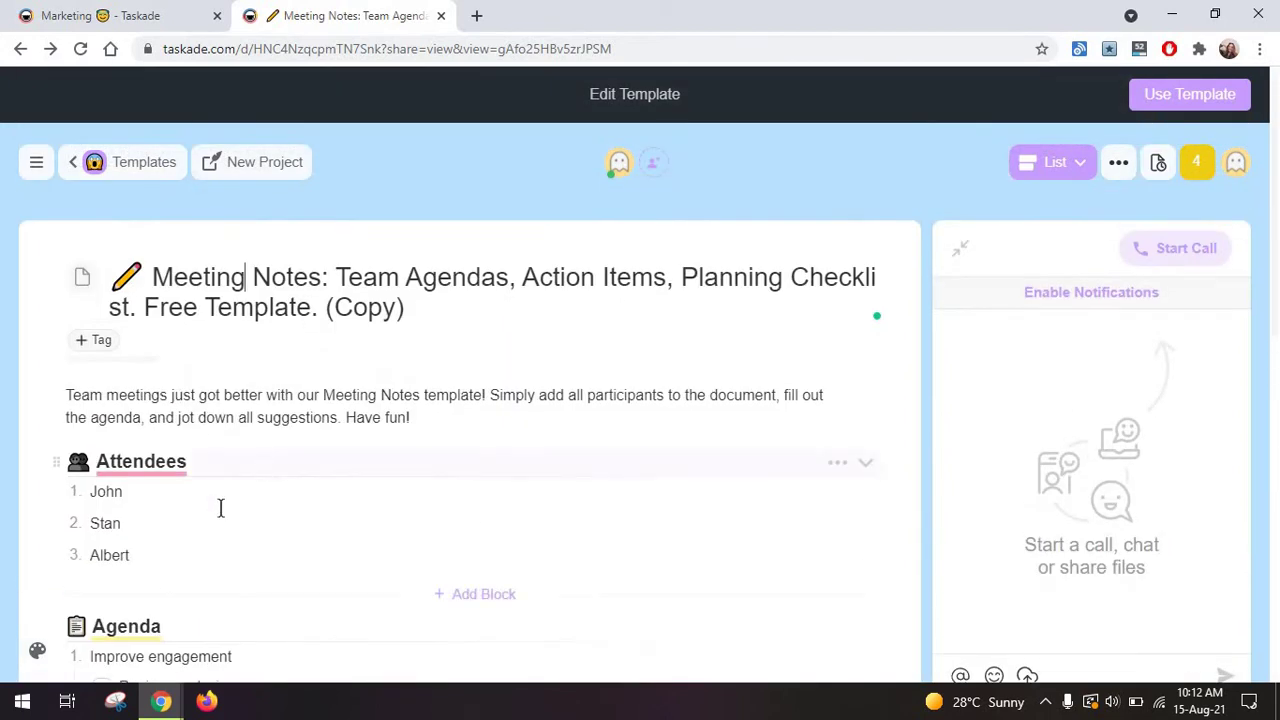
scroll(223, 517, down, 3)
scroll(223, 517, up, 3)
click(81, 279)
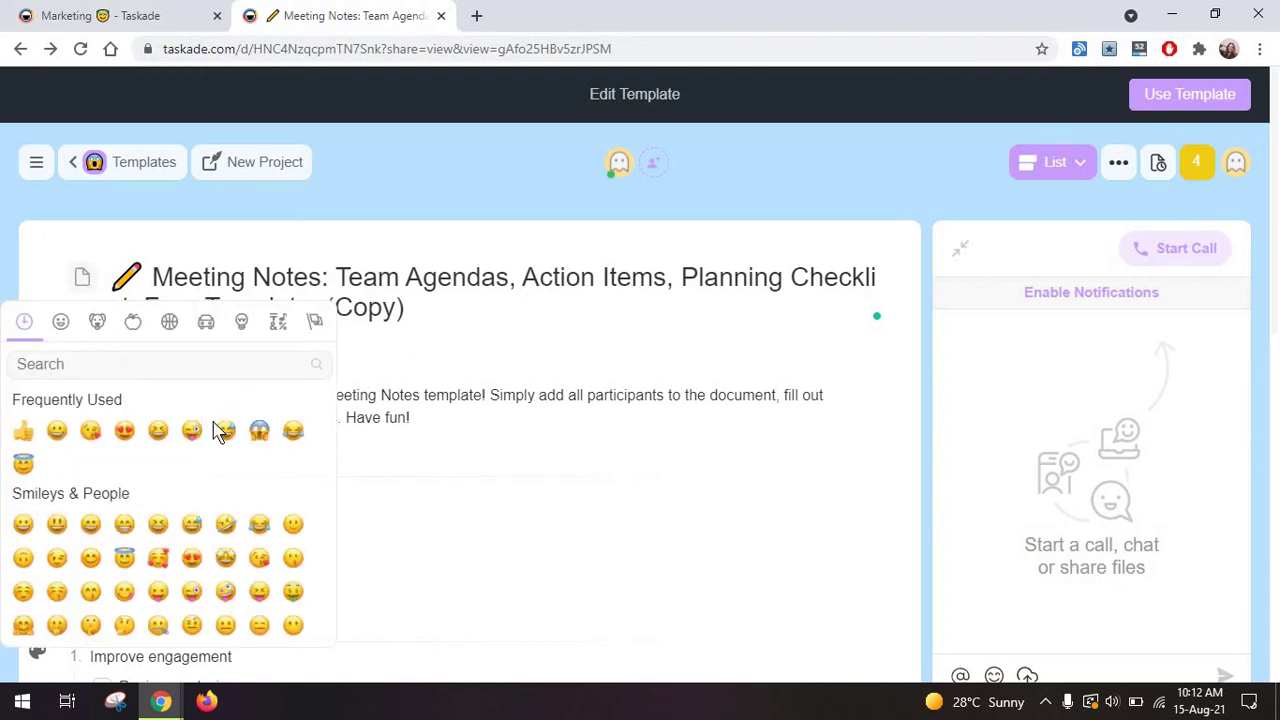
click(214, 431)
click(82, 279)
scroll(186, 491, down, 3)
click(124, 471)
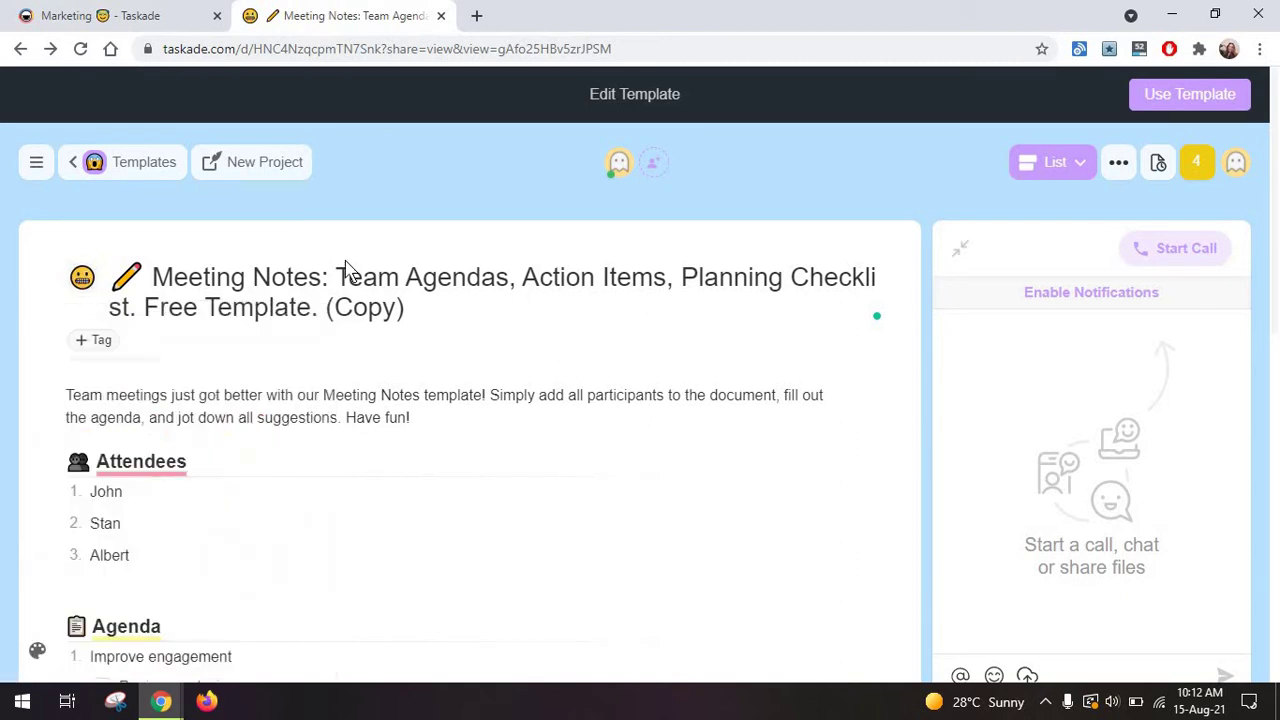
click(406, 309)
key(BackSpace)
key(BackSpace)
key(BackSpace)
key(BackSpace)
key(BackSpace)
key(BackSpace)
key(BackSpace)
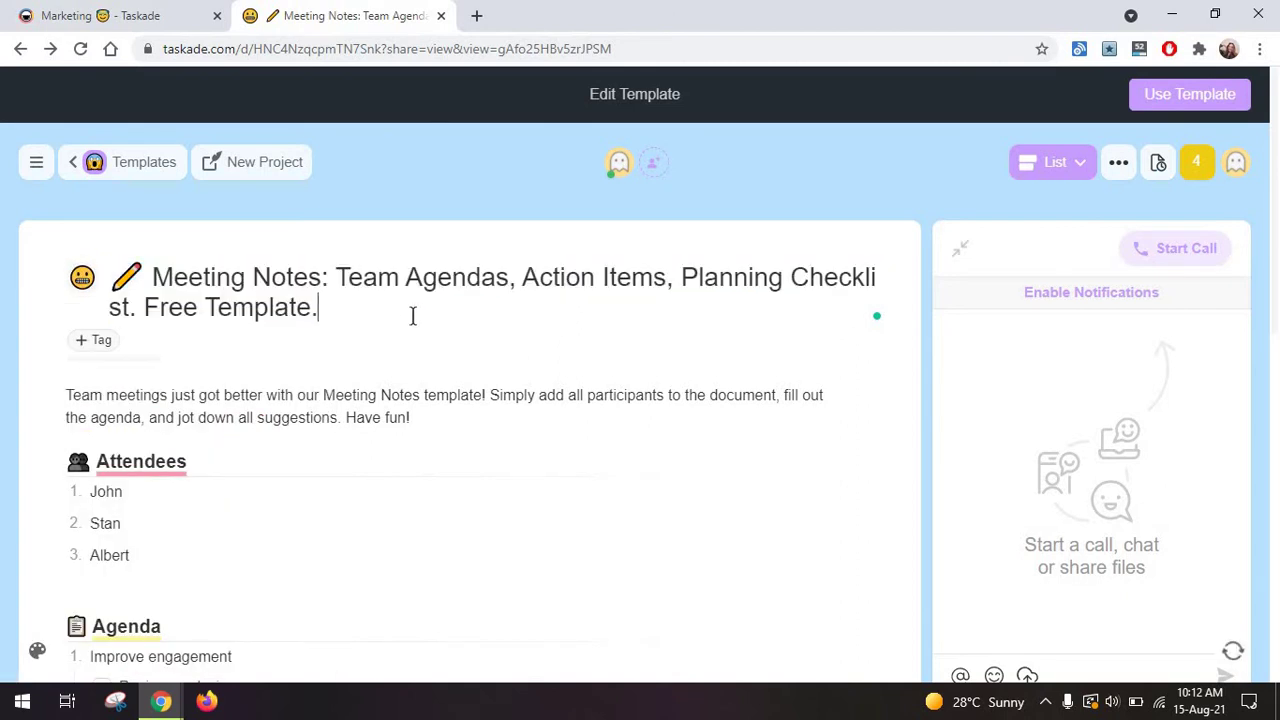
Step: Add a new light-blue tag named SEO to the page
click(97, 350)
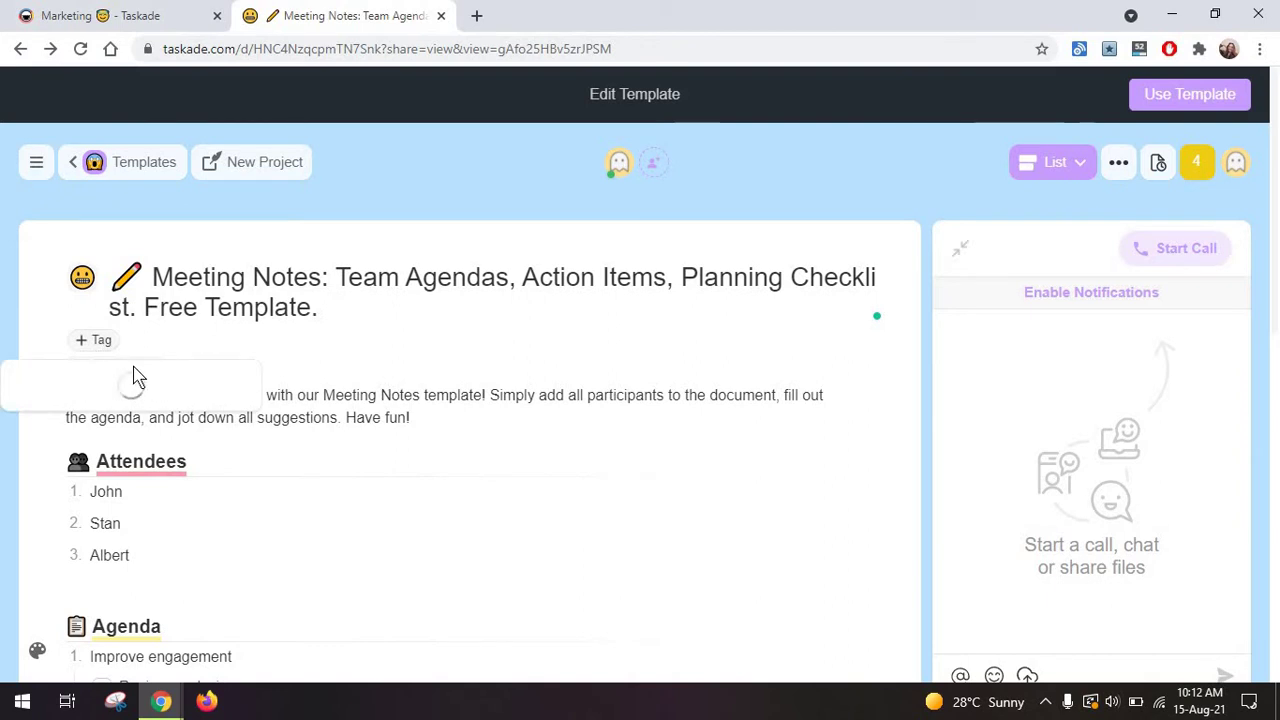
click(108, 470)
click(191, 461)
text(SEO)
key(Return)
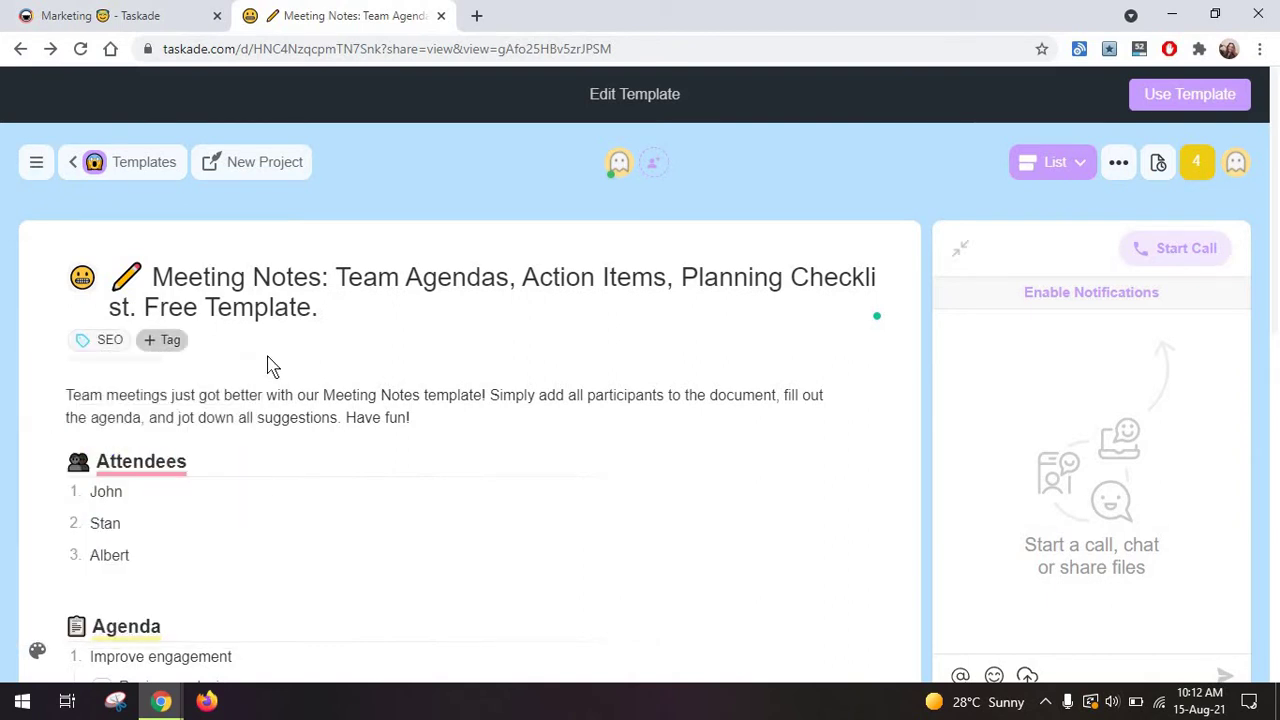
Step: Select the intro paragraph and keep it formatted as Paragraph via Change Format
click(318, 382)
scroll(271, 366, down, 1)
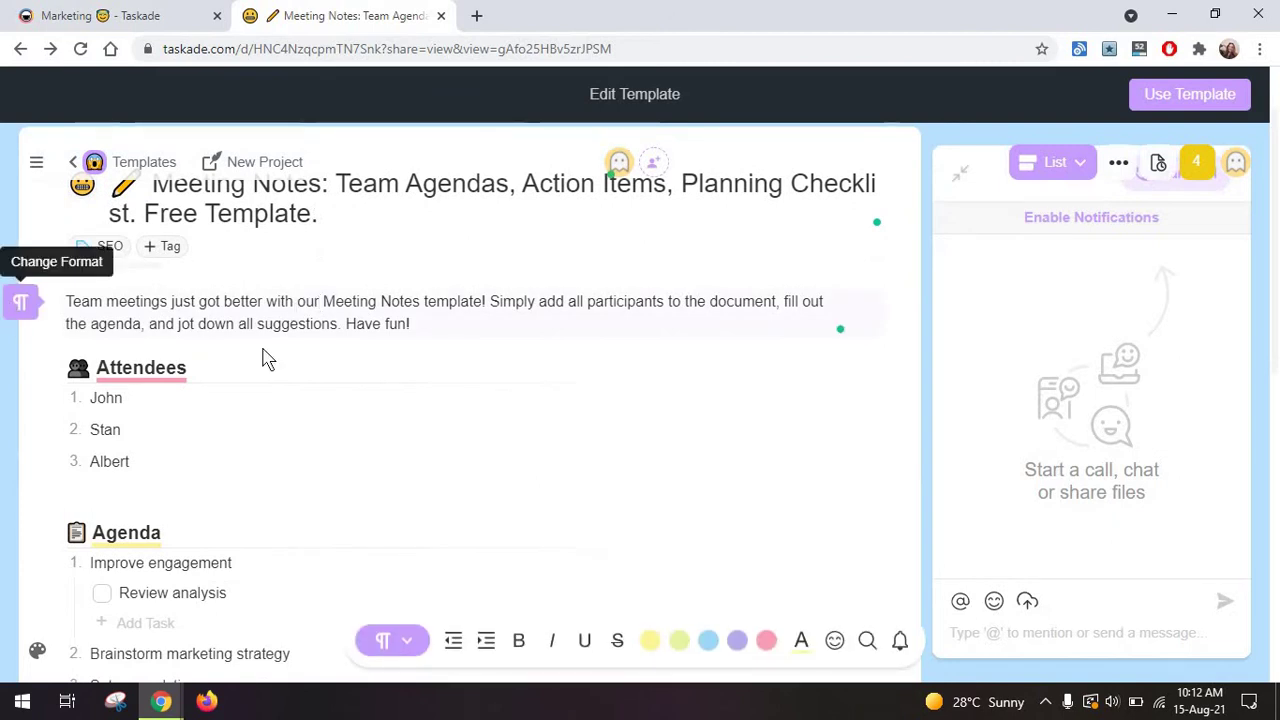
scroll(186, 486, down, 10)
scroll(186, 486, up, 10)
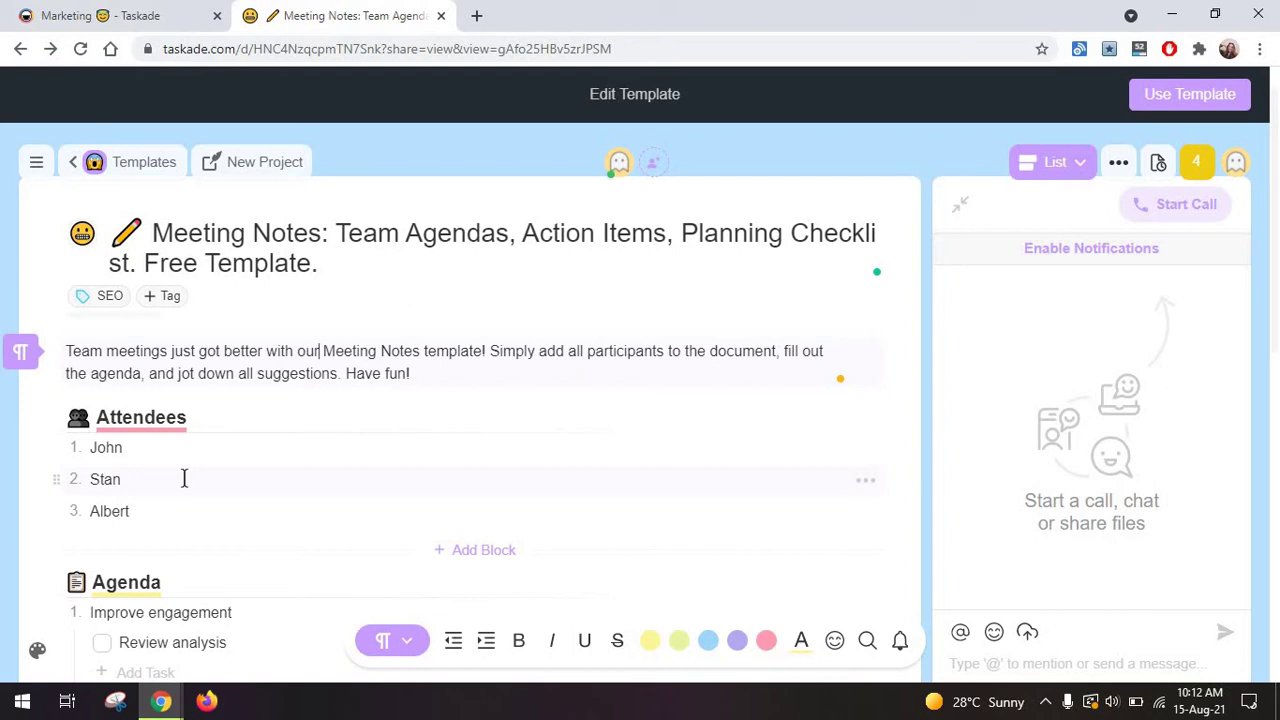
scroll(184, 479, down, 1)
scroll(184, 479, up, 1)
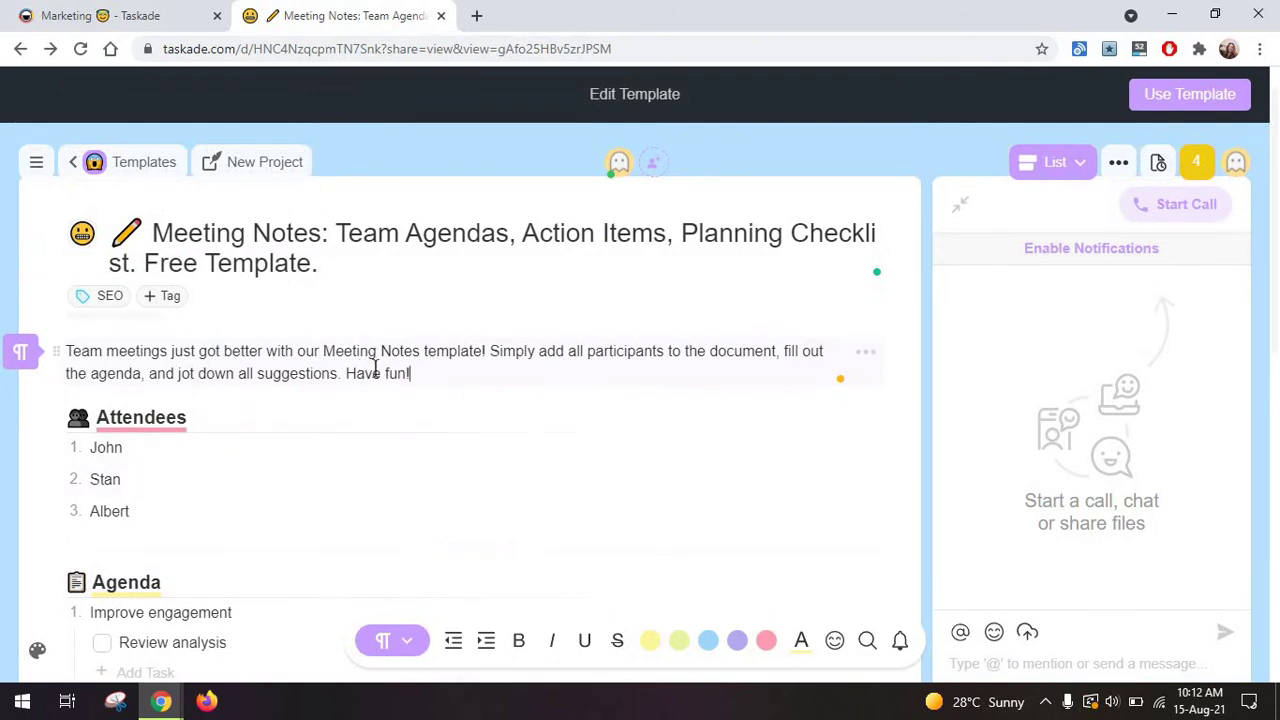
click(865, 353)
click(644, 367)
click(405, 645)
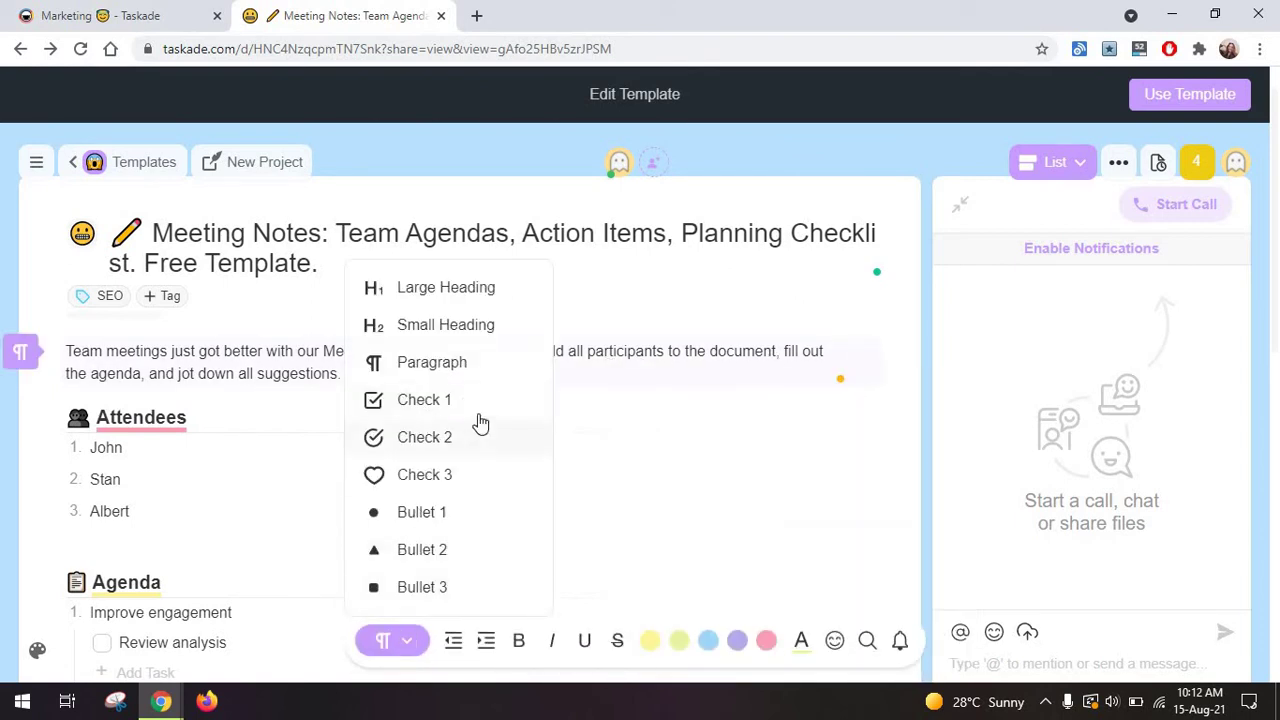
click(430, 362)
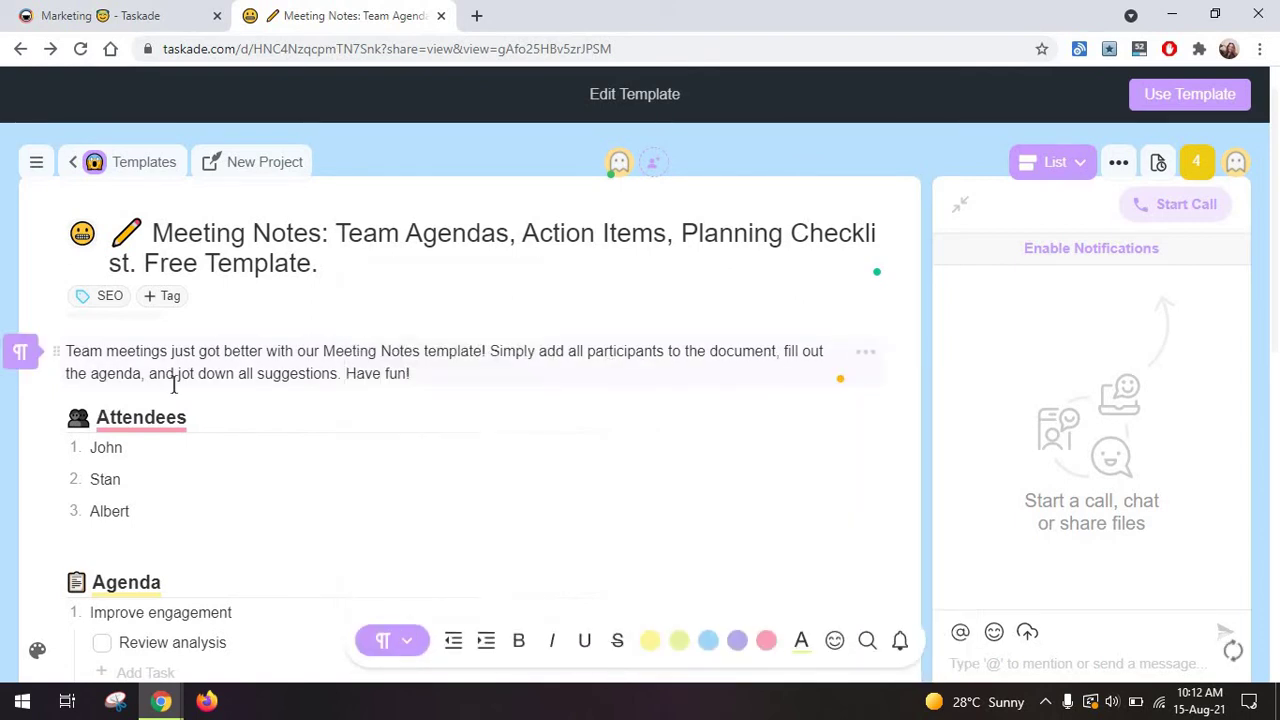
Step: Convert the intro into a heart-style Check 3 task and mark it completed
click(417, 643)
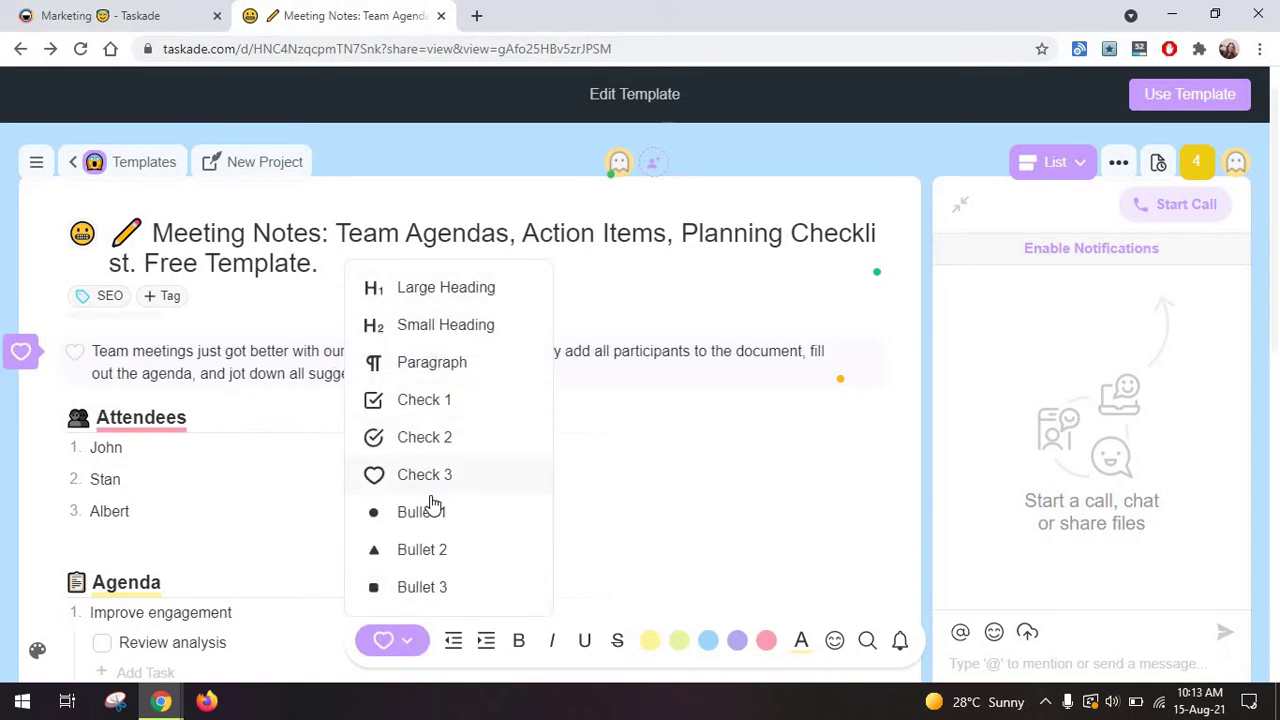
click(420, 438)
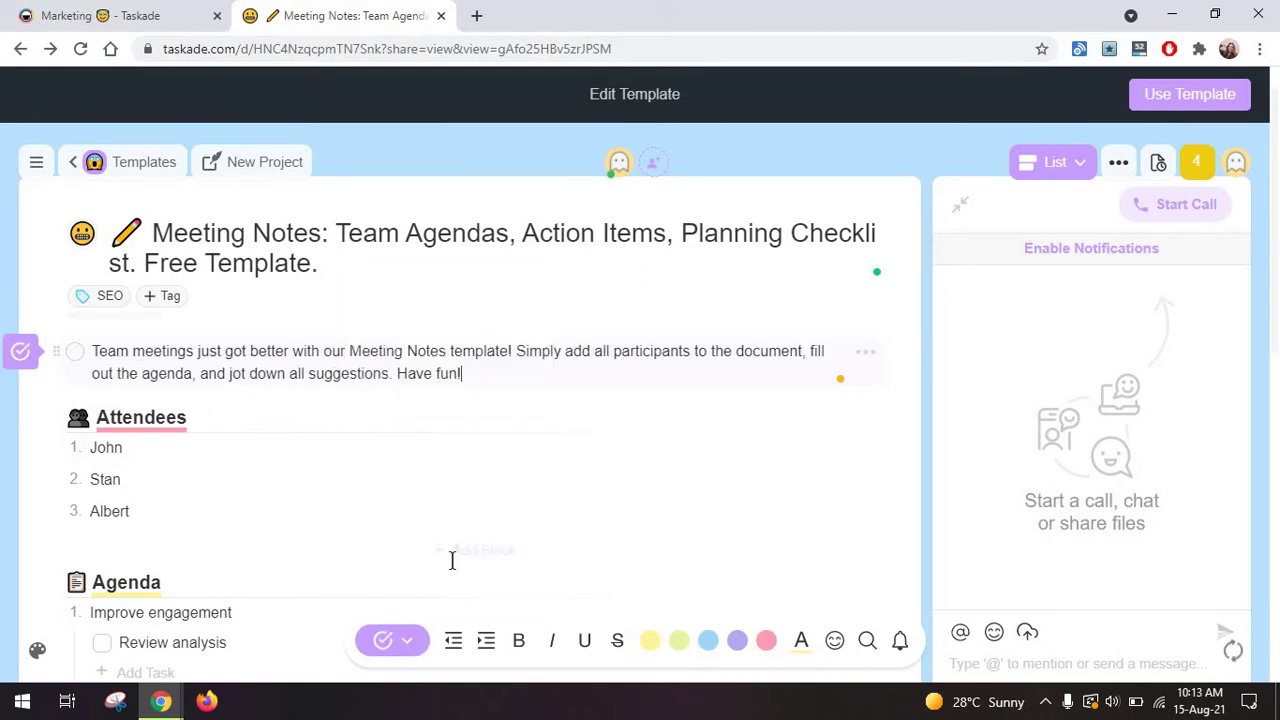
click(420, 645)
click(424, 475)
click(75, 351)
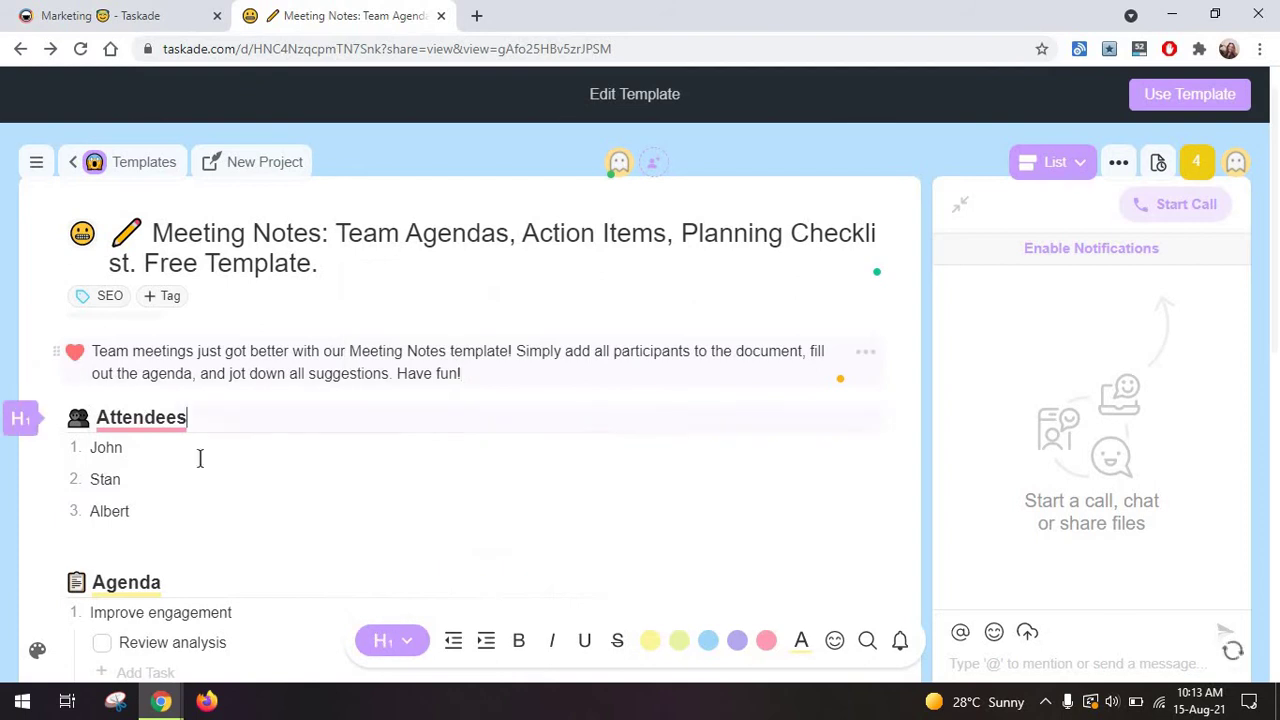
click(75, 351)
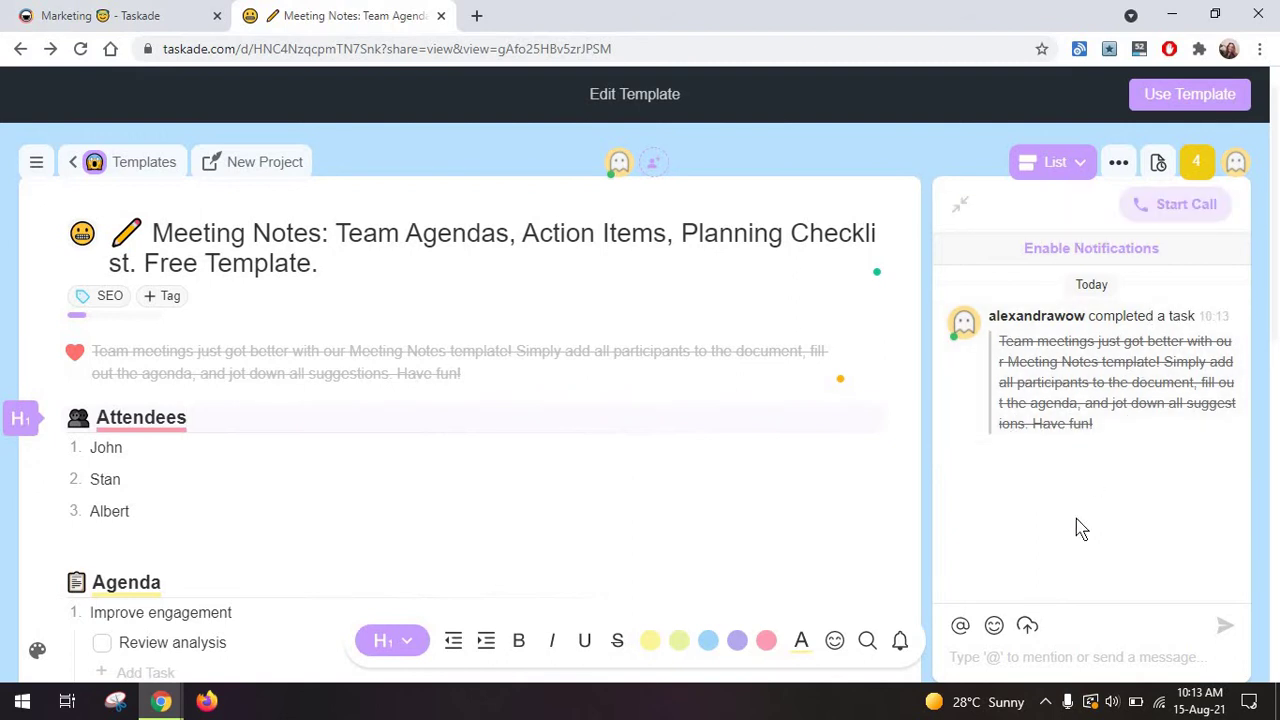
Step: Send the message 'gfhh' in the project chat
click(1068, 656)
text(gfhh)
key(Return)
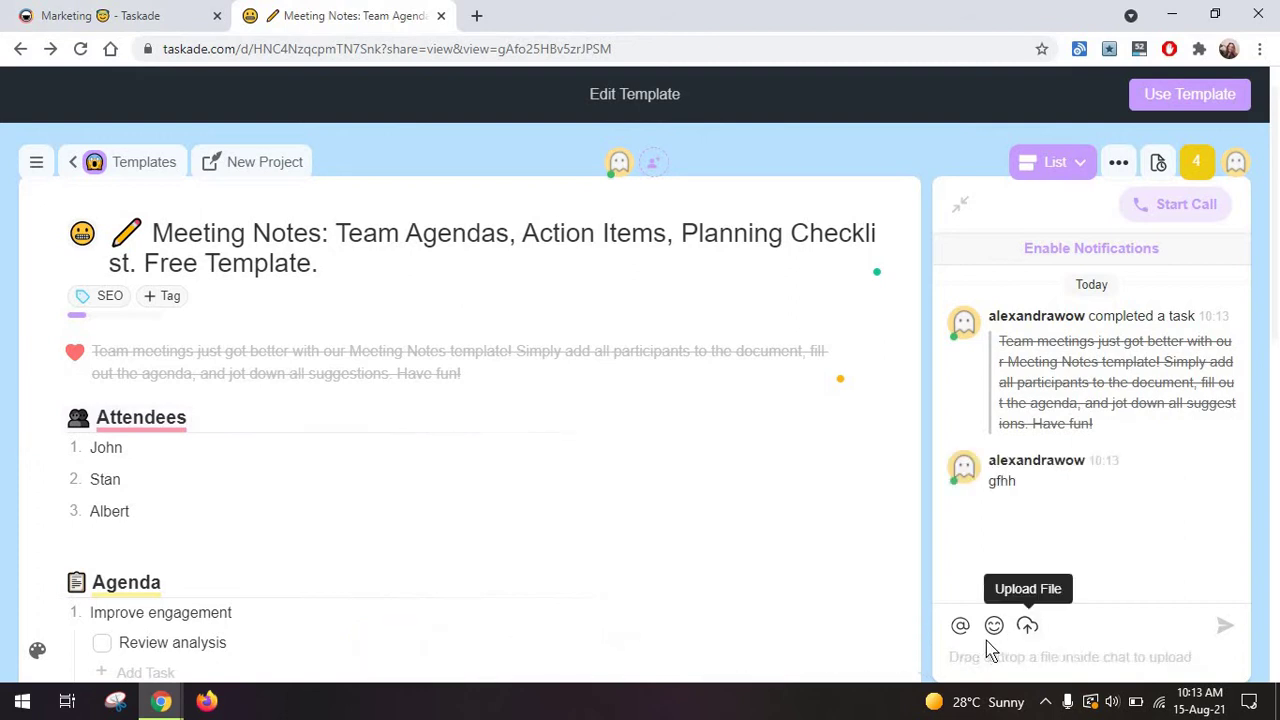
Step: Try the mention, edit and reply options on the sent chat message
click(961, 628)
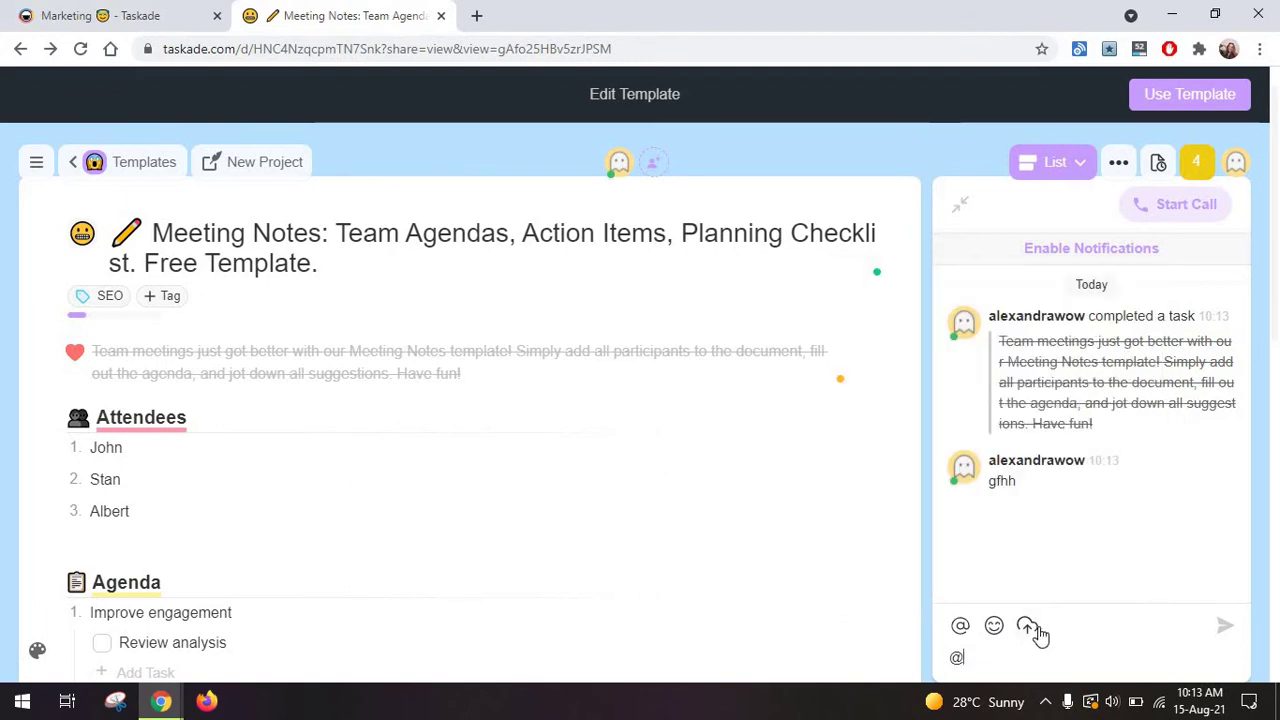
click(1190, 460)
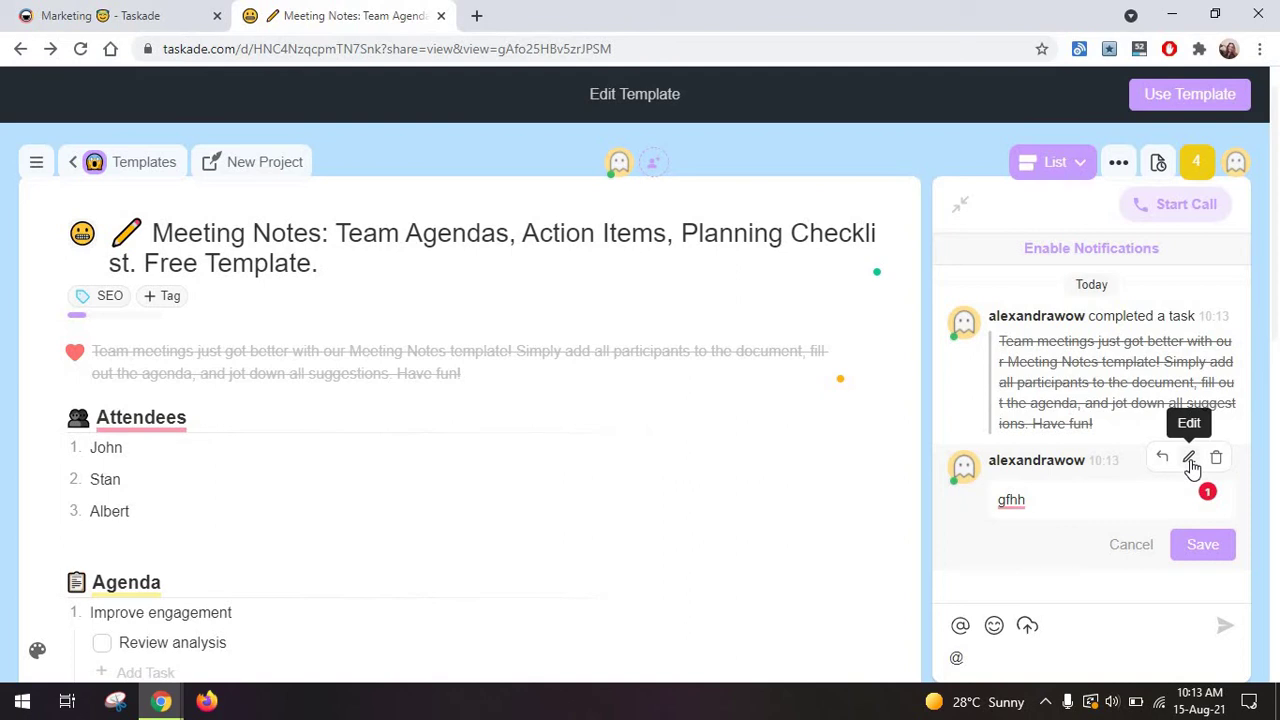
click(1148, 543)
click(1161, 460)
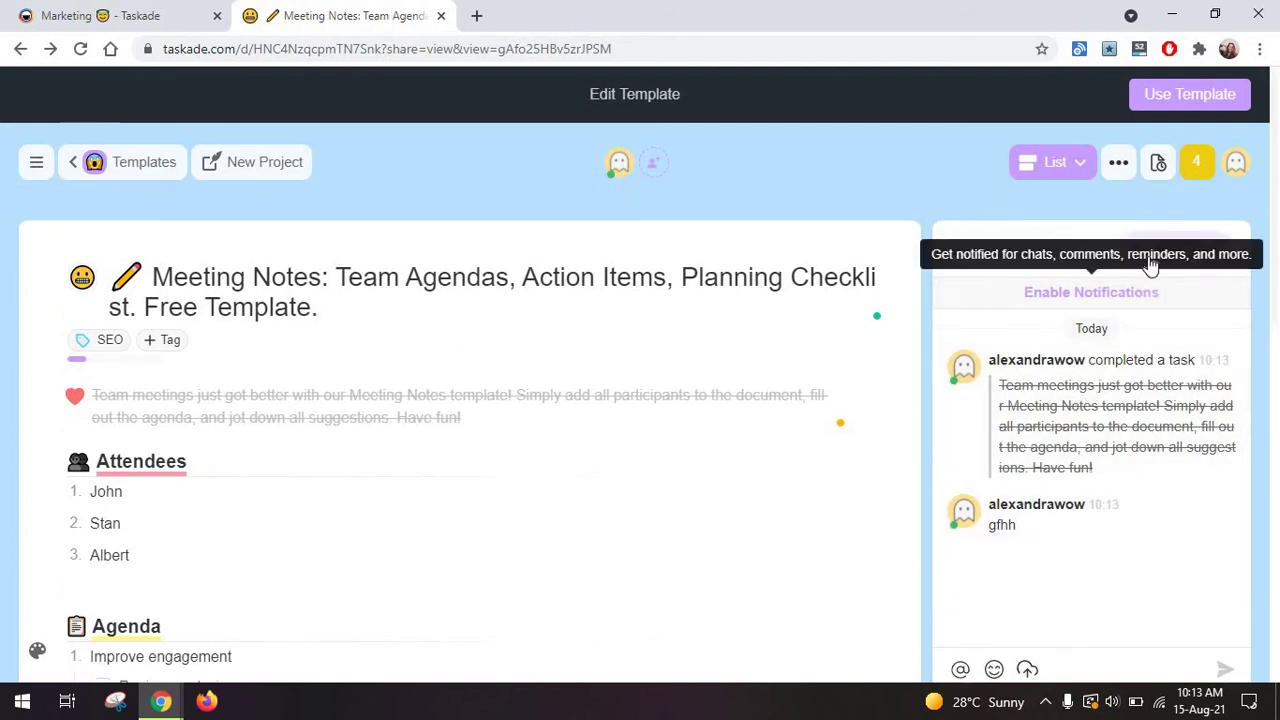
Step: Start a project call and highlight the words 'Have fun!' in blue
click(1148, 258)
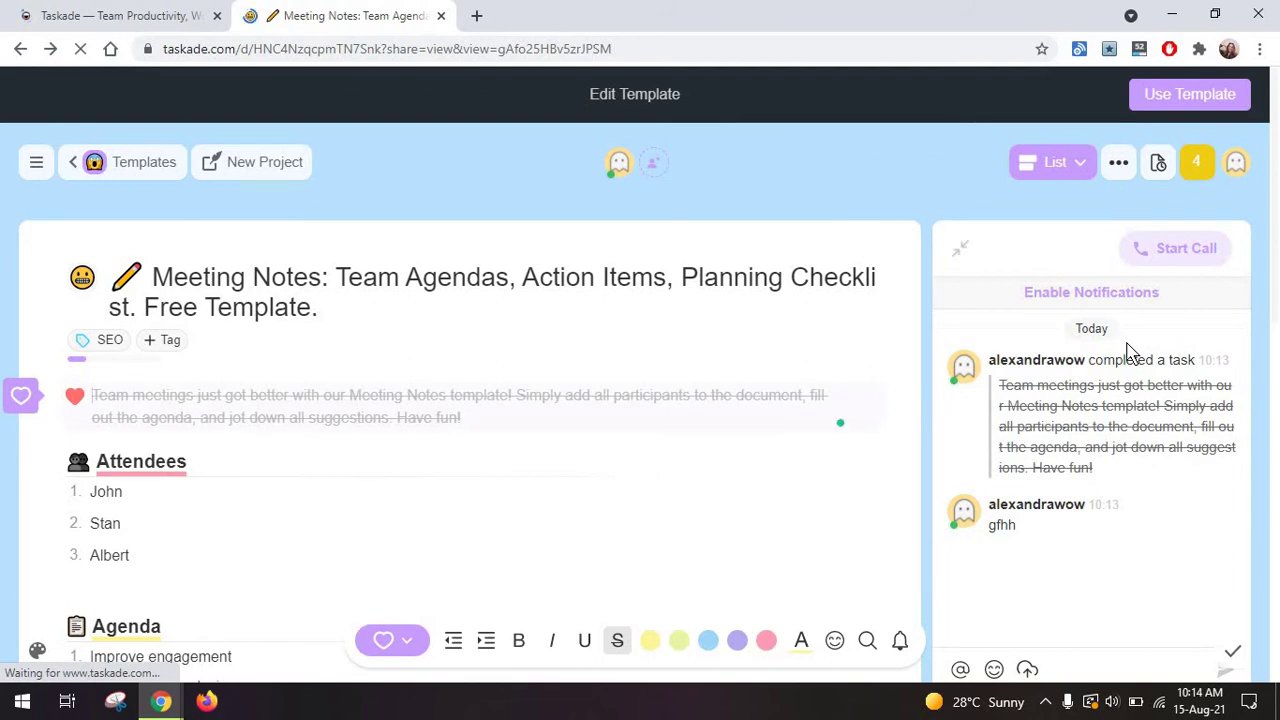
scroll(850, 240, down, 1)
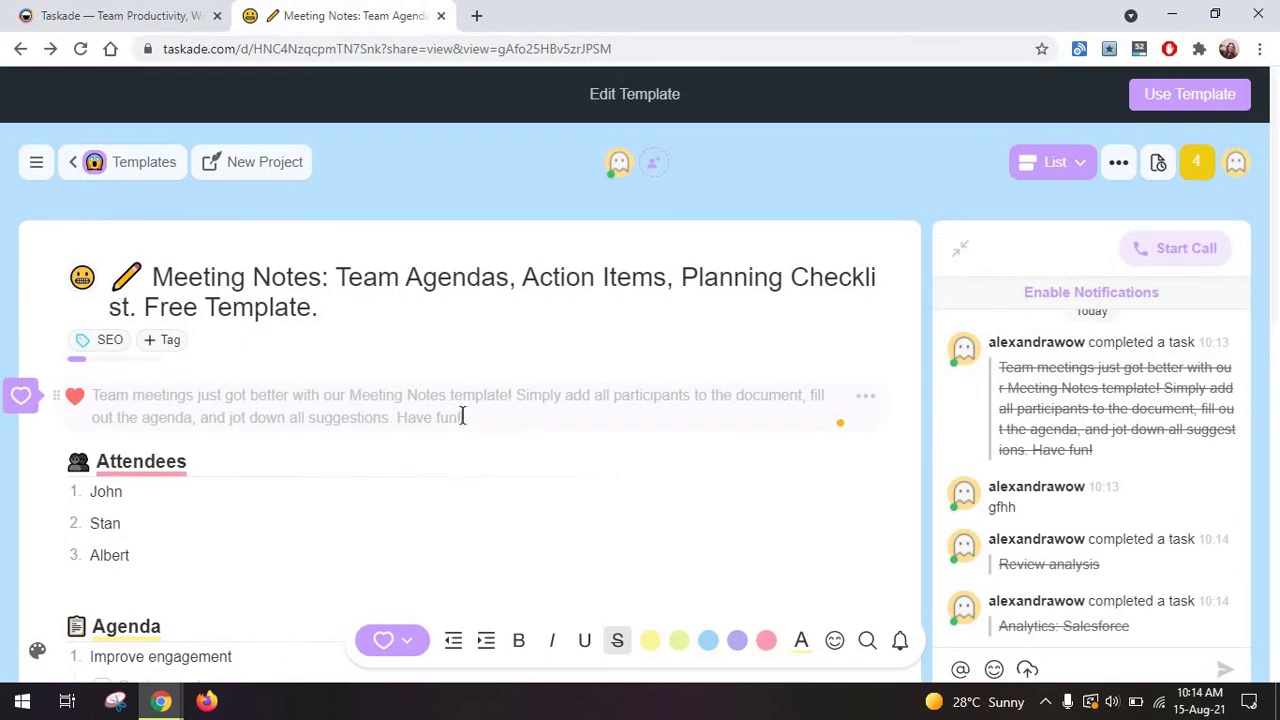
drag(467, 416, 398, 418)
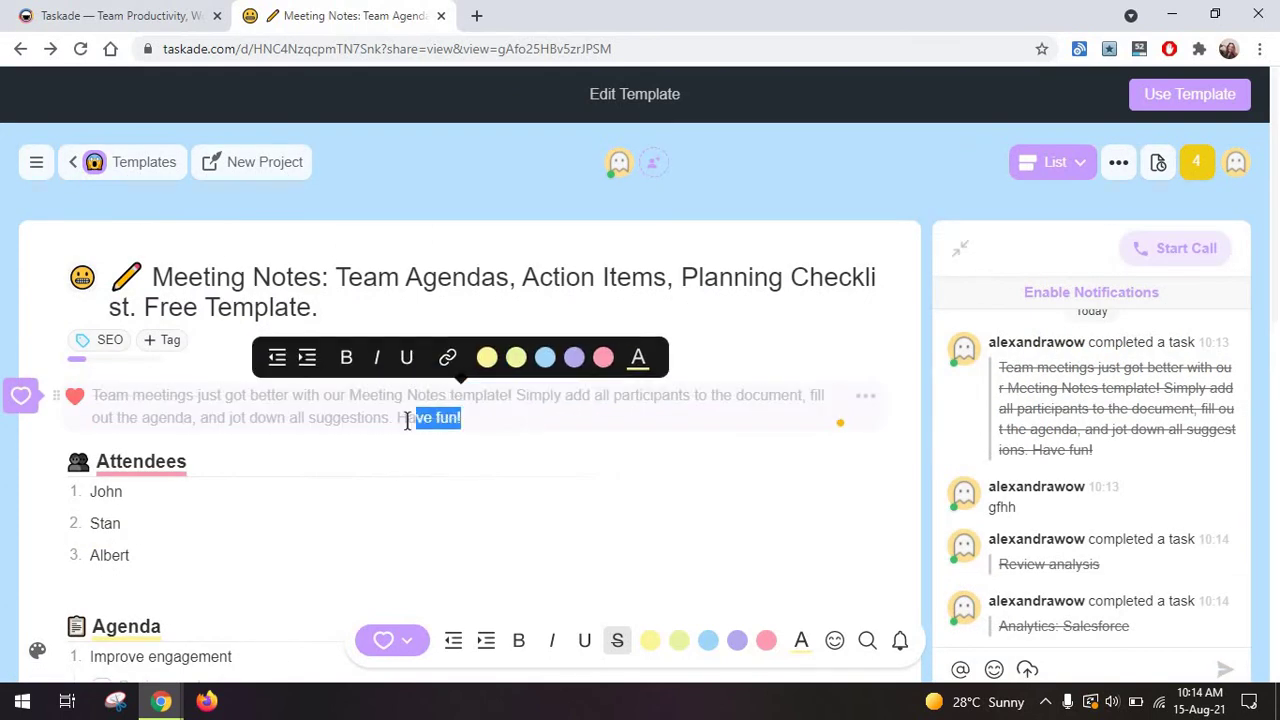
click(709, 645)
click(611, 451)
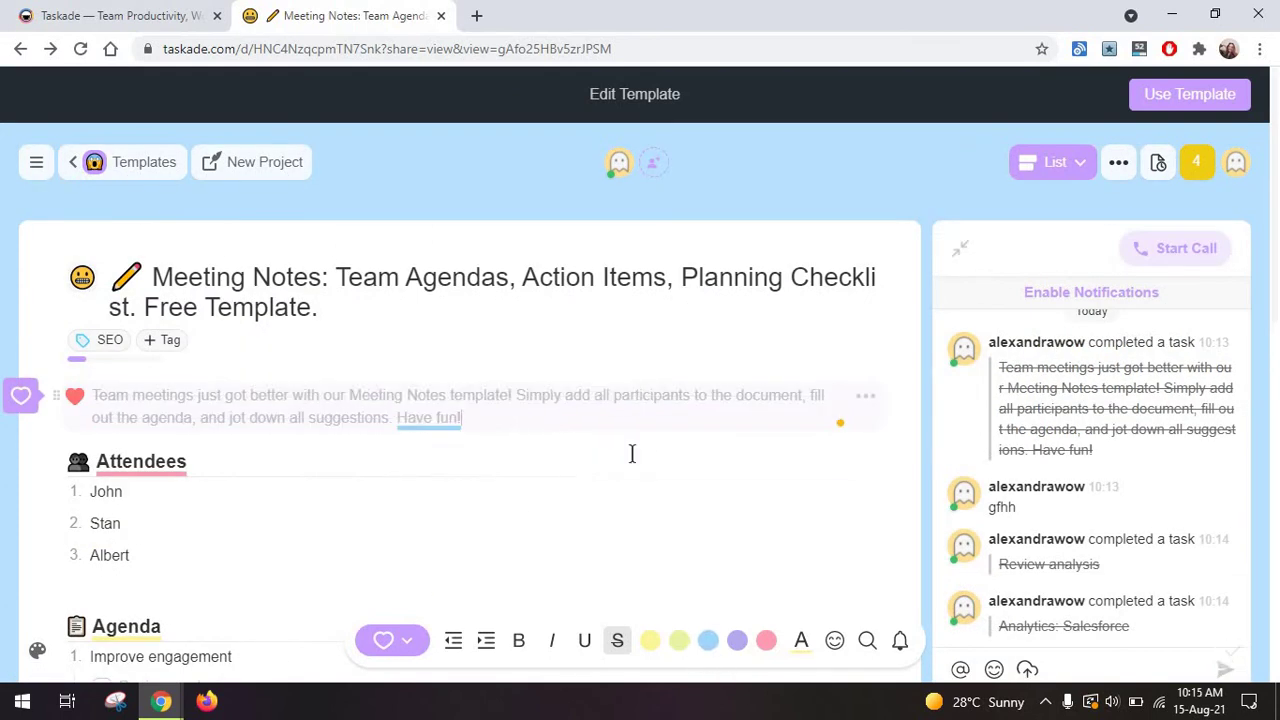
Step: Glance at the notification preferences, then add an empty task below the intro task
click(898, 644)
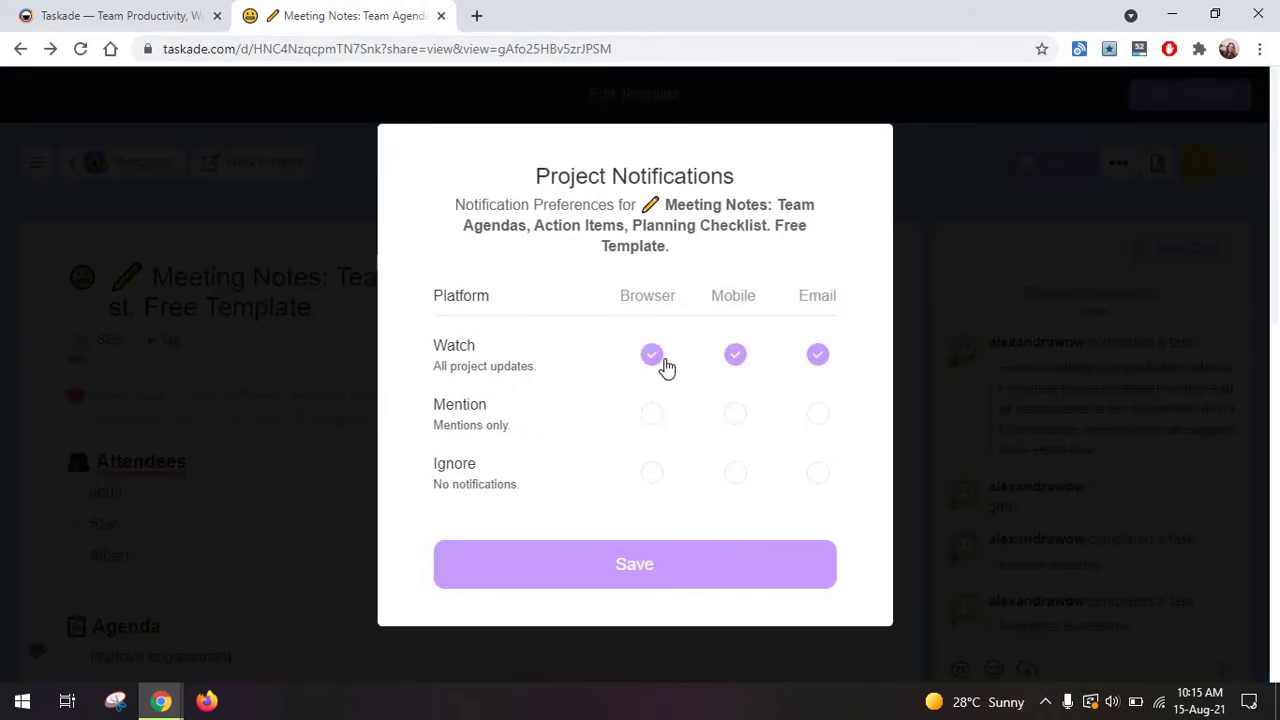
click(996, 400)
click(865, 396)
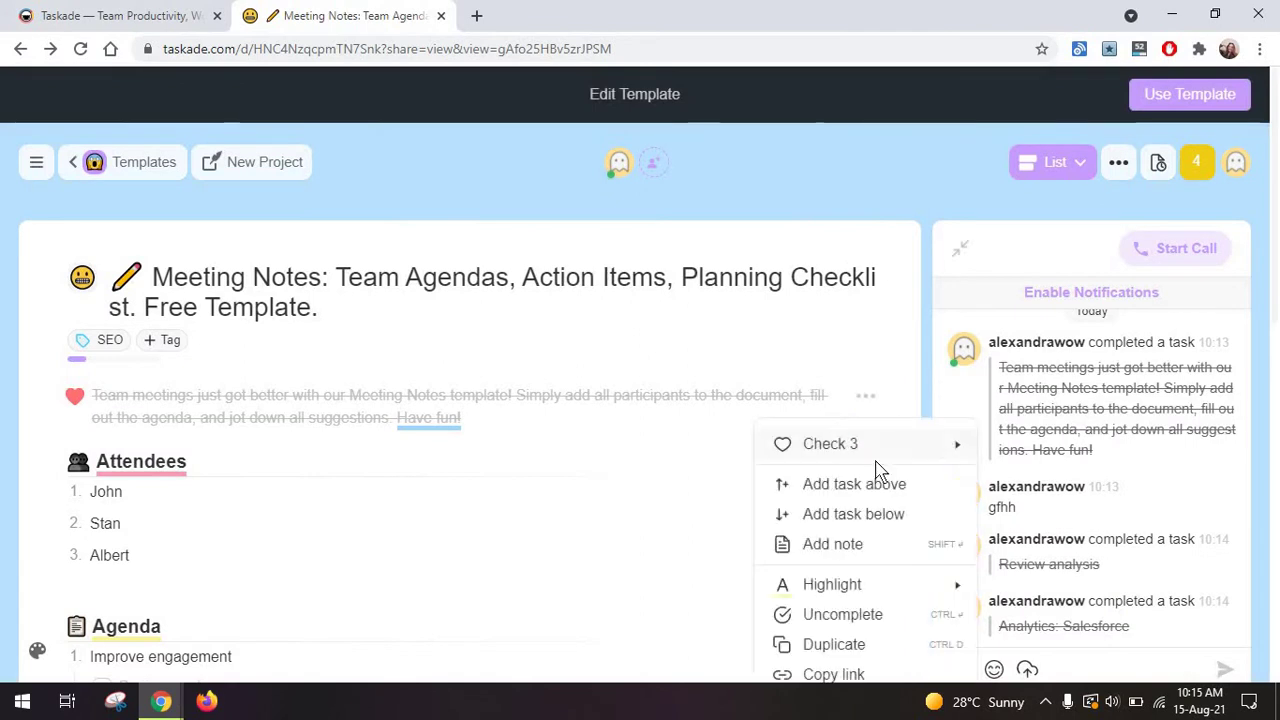
scroll(889, 309, down, 3)
scroll(929, 409, up, 3)
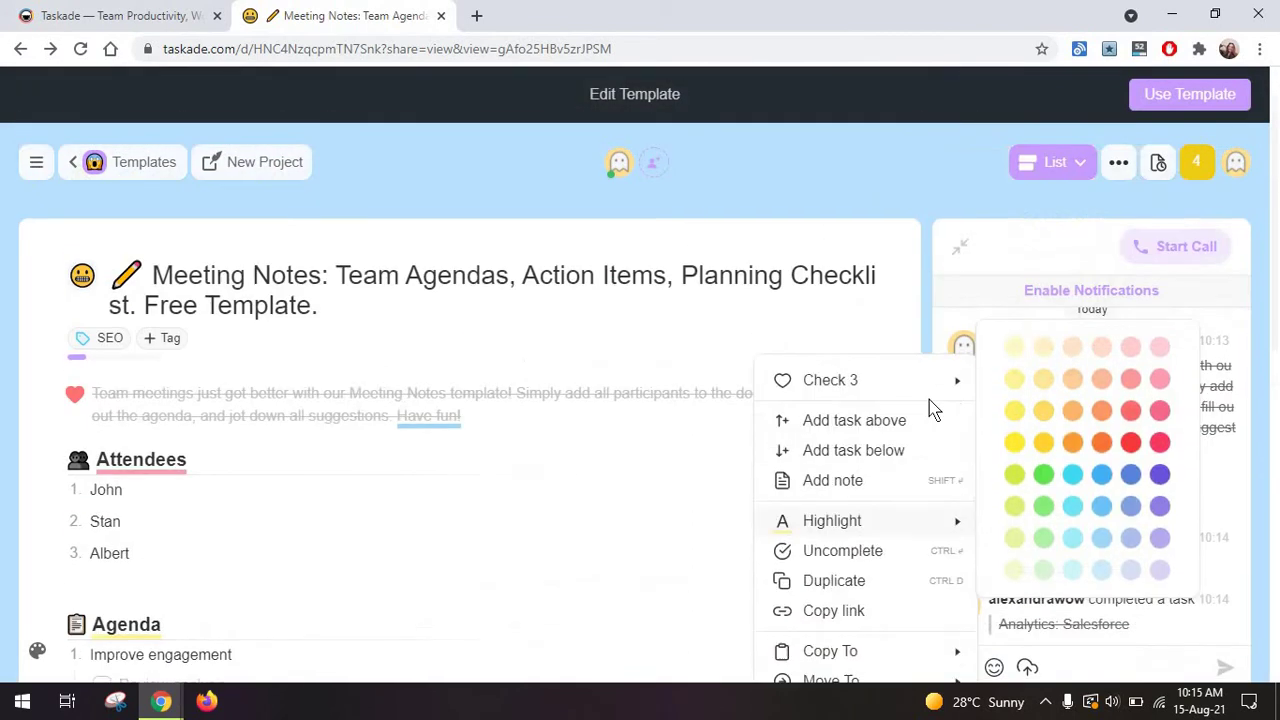
mouse_move(947, 443)
scroll(880, 430, down, 1)
click(843, 423)
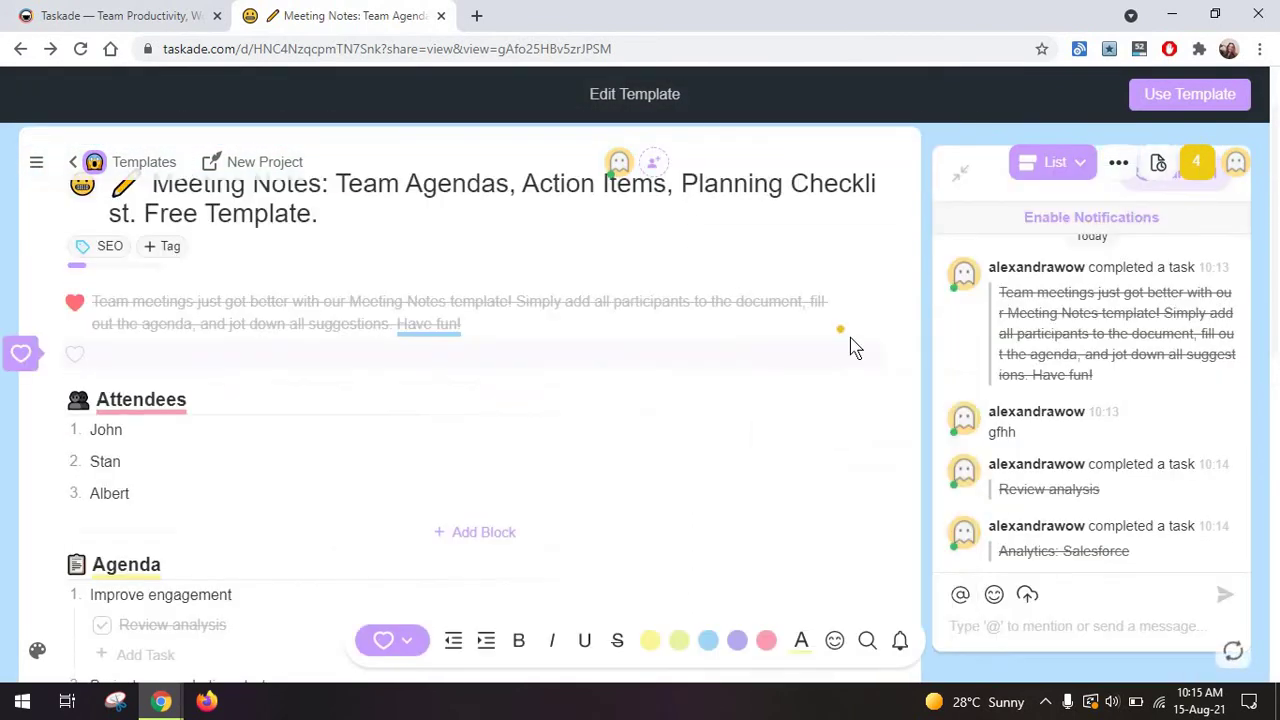
Step: Uncheck and recheck the intro task, and complete the empty task beneath it
click(865, 308)
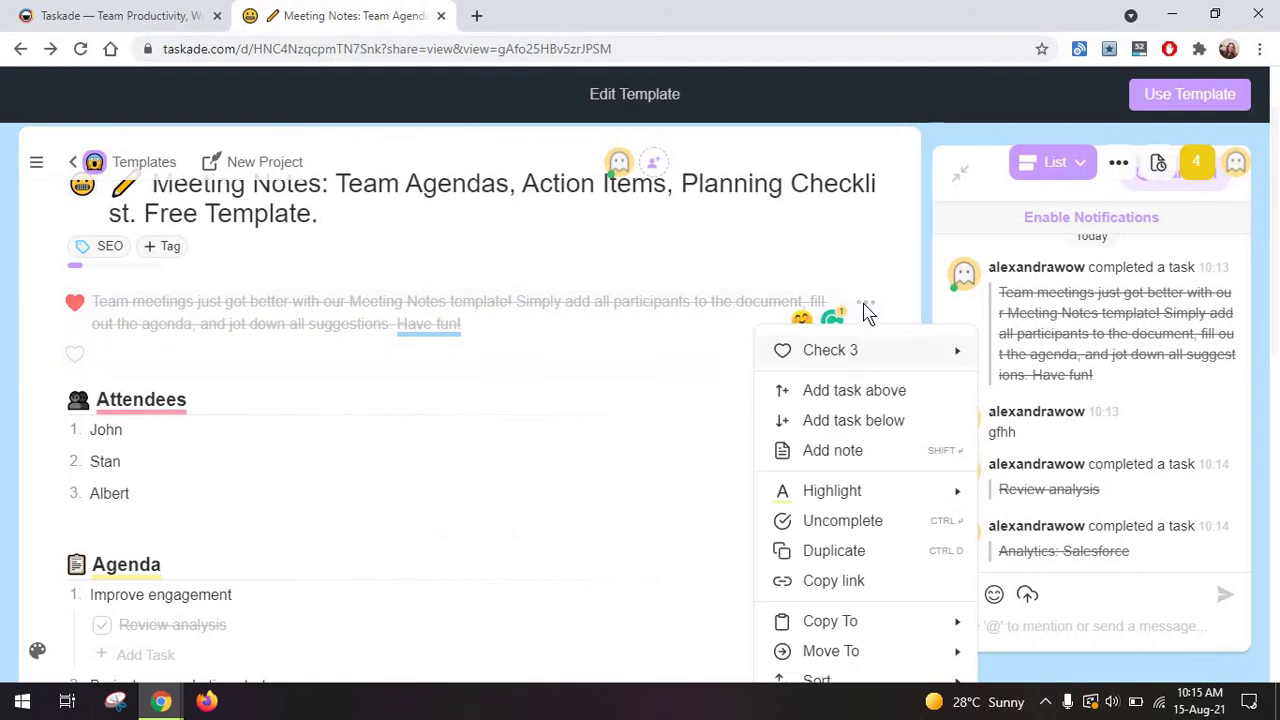
click(874, 528)
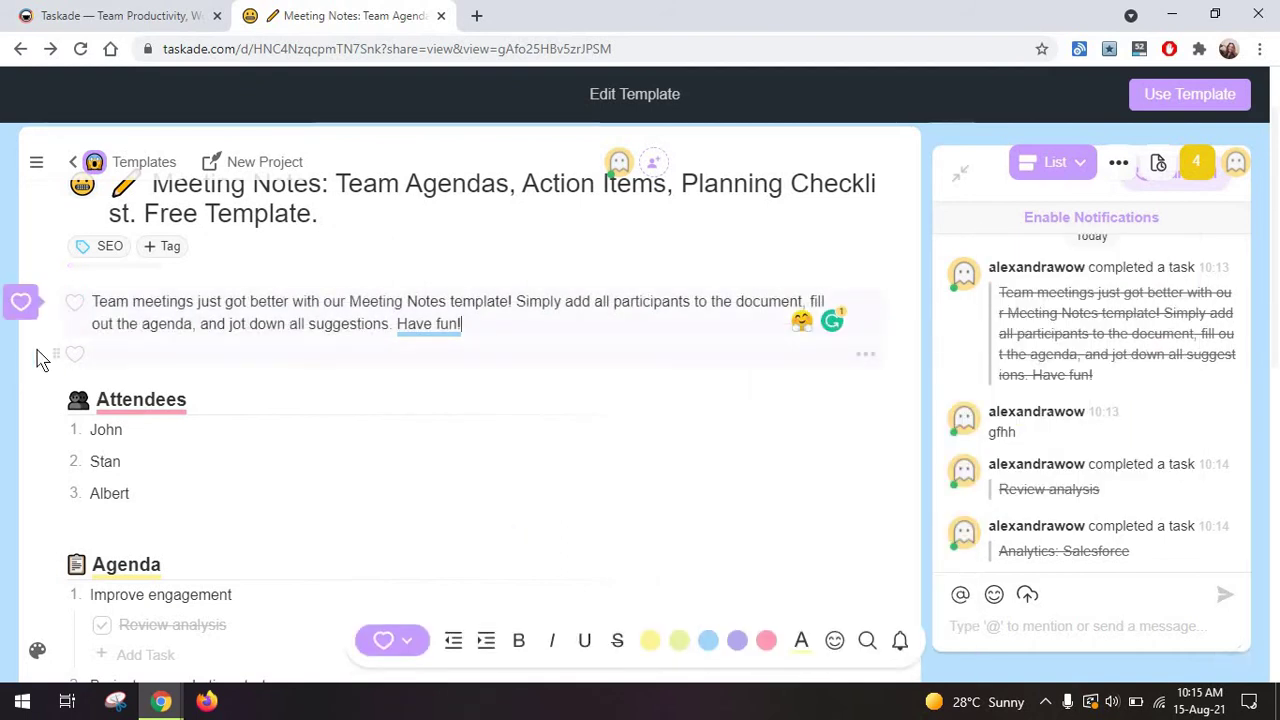
click(77, 304)
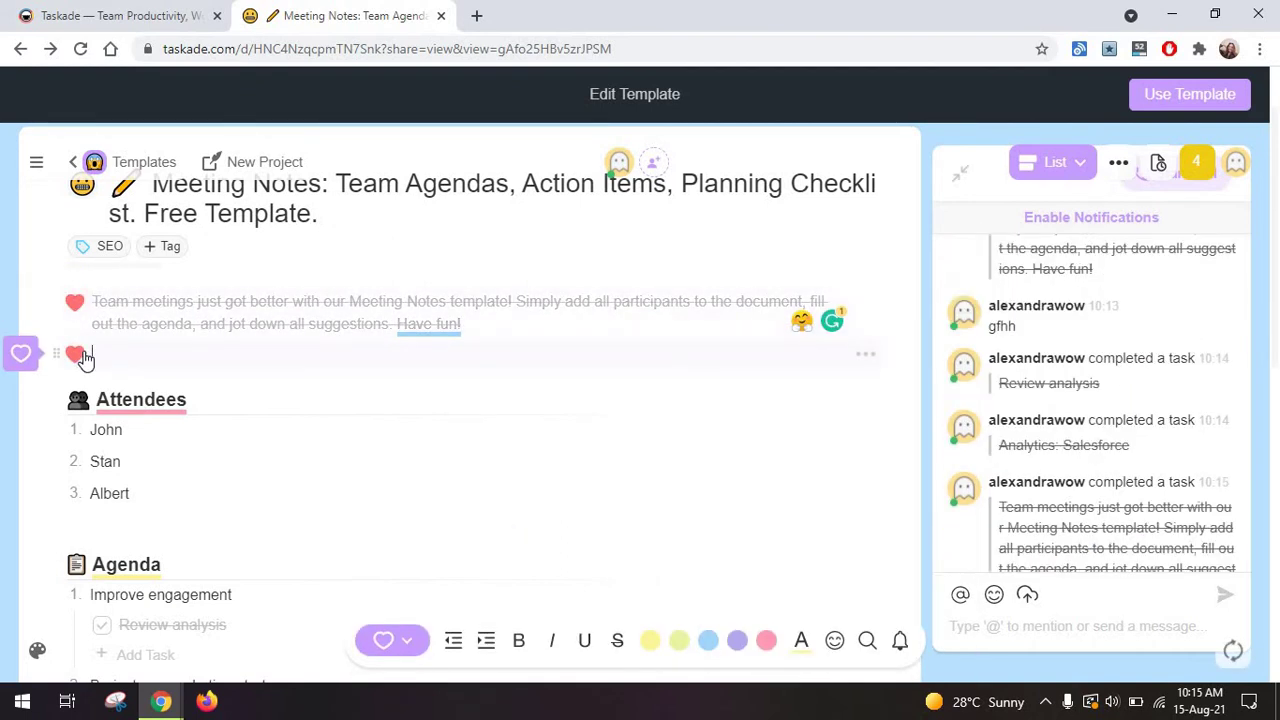
click(75, 353)
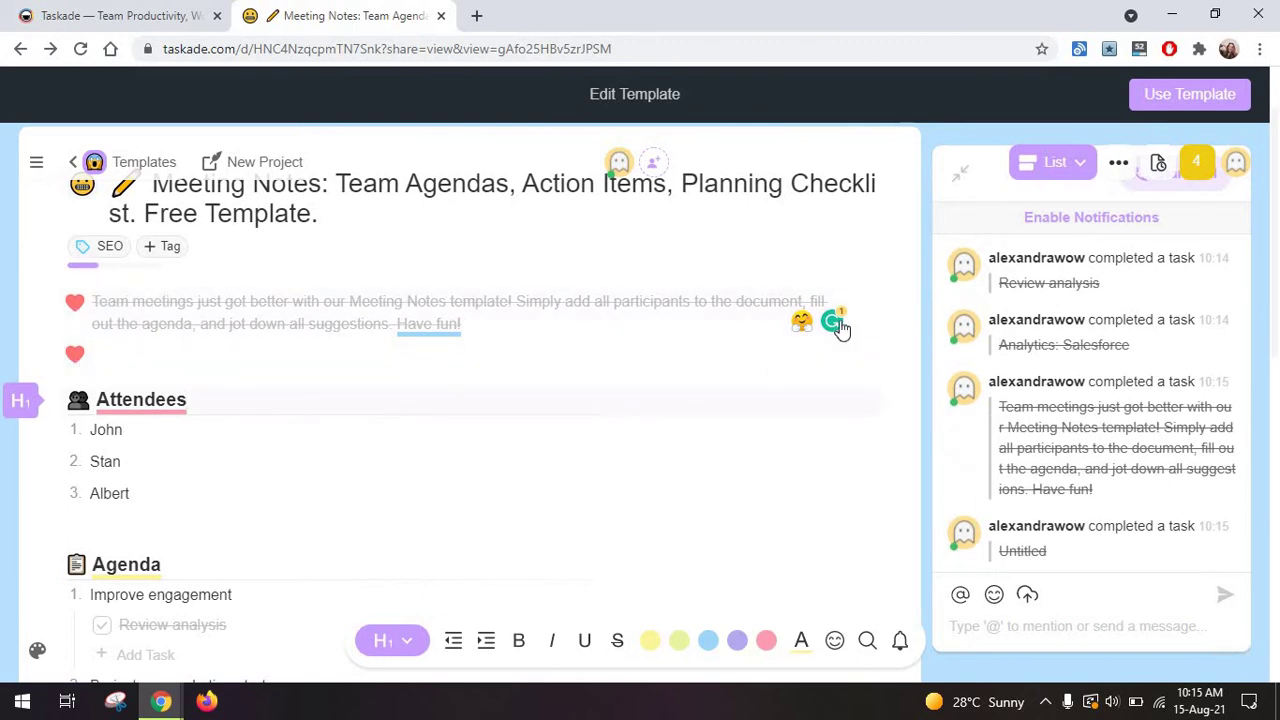
click(865, 305)
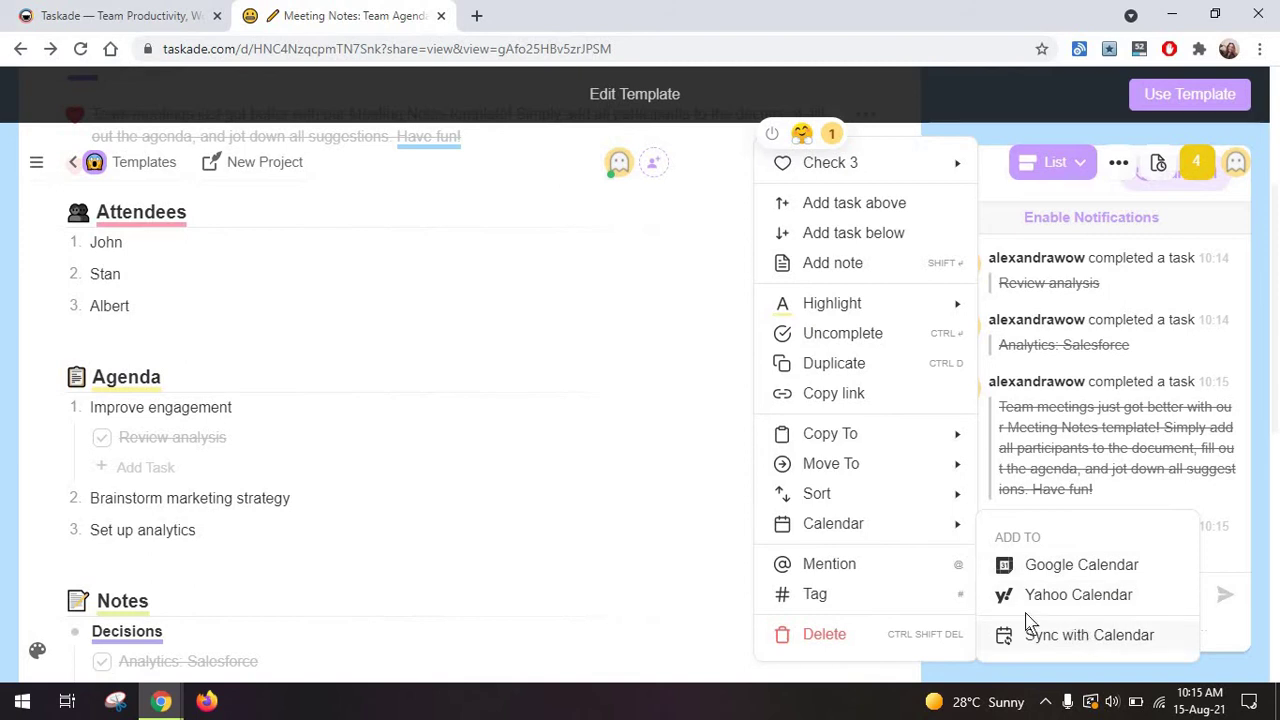
mouse_move(891, 466)
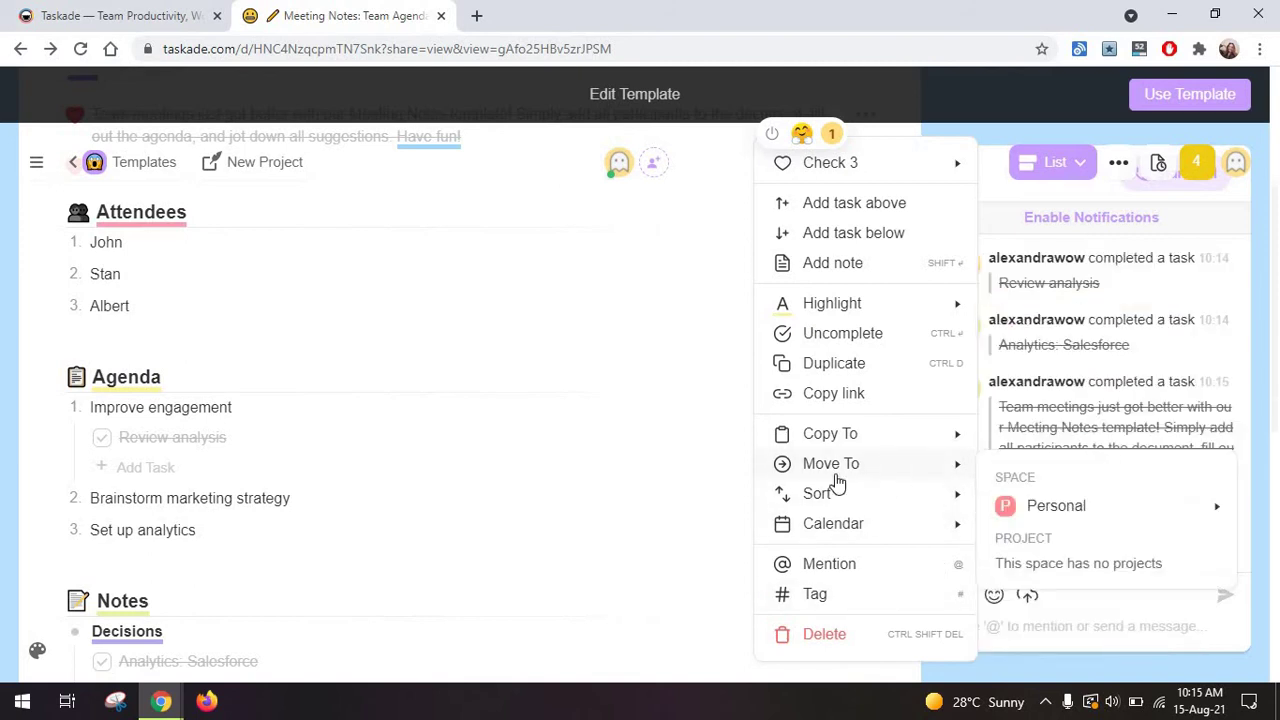
click(46, 271)
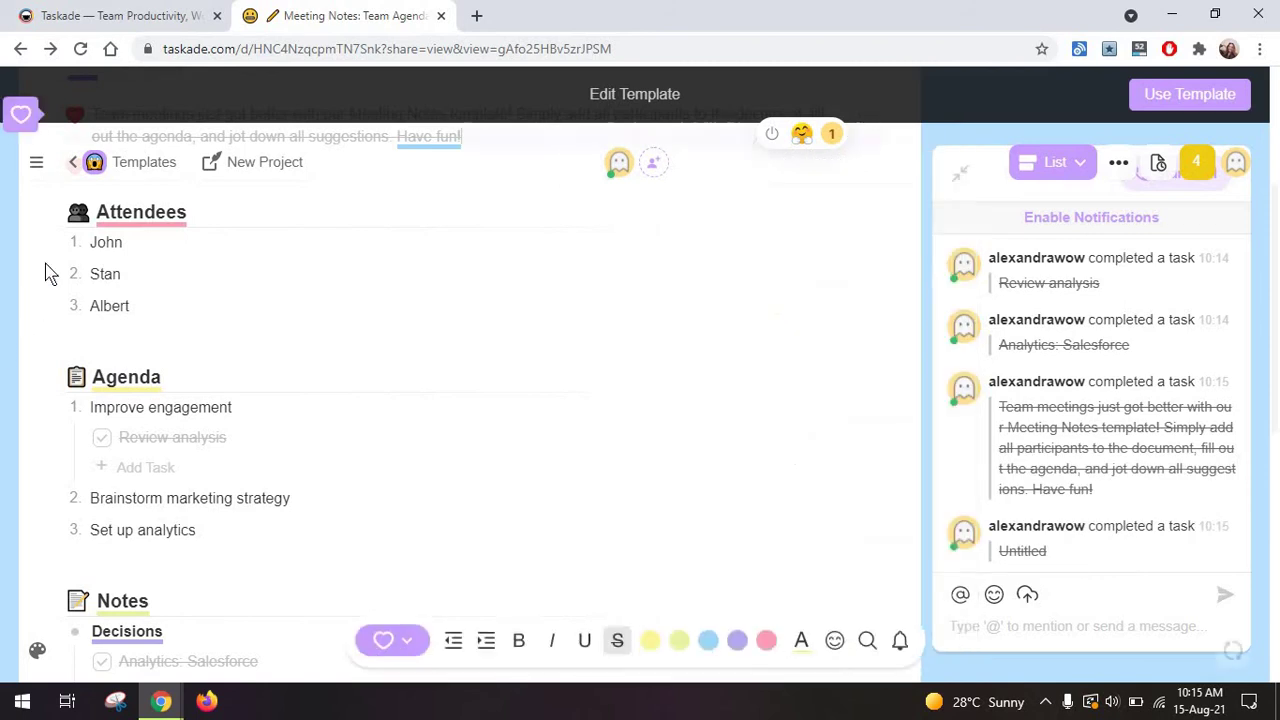
scroll(274, 346, down, 4)
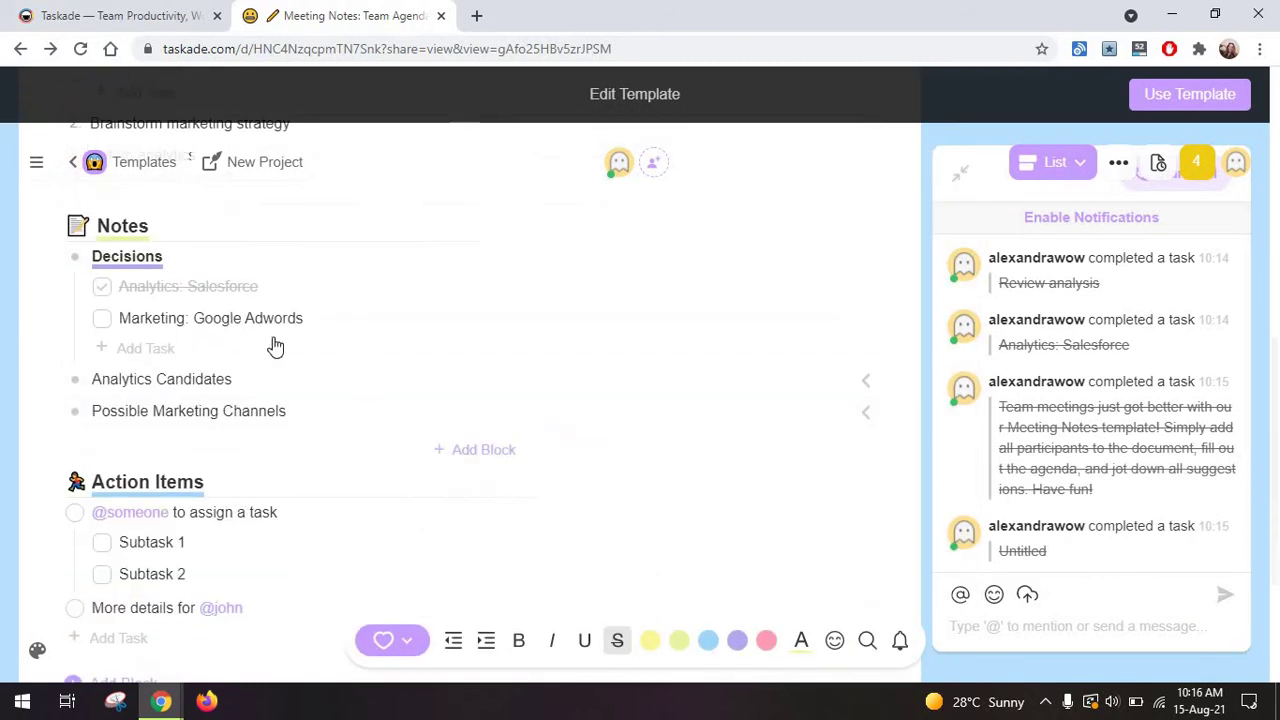
click(123, 262)
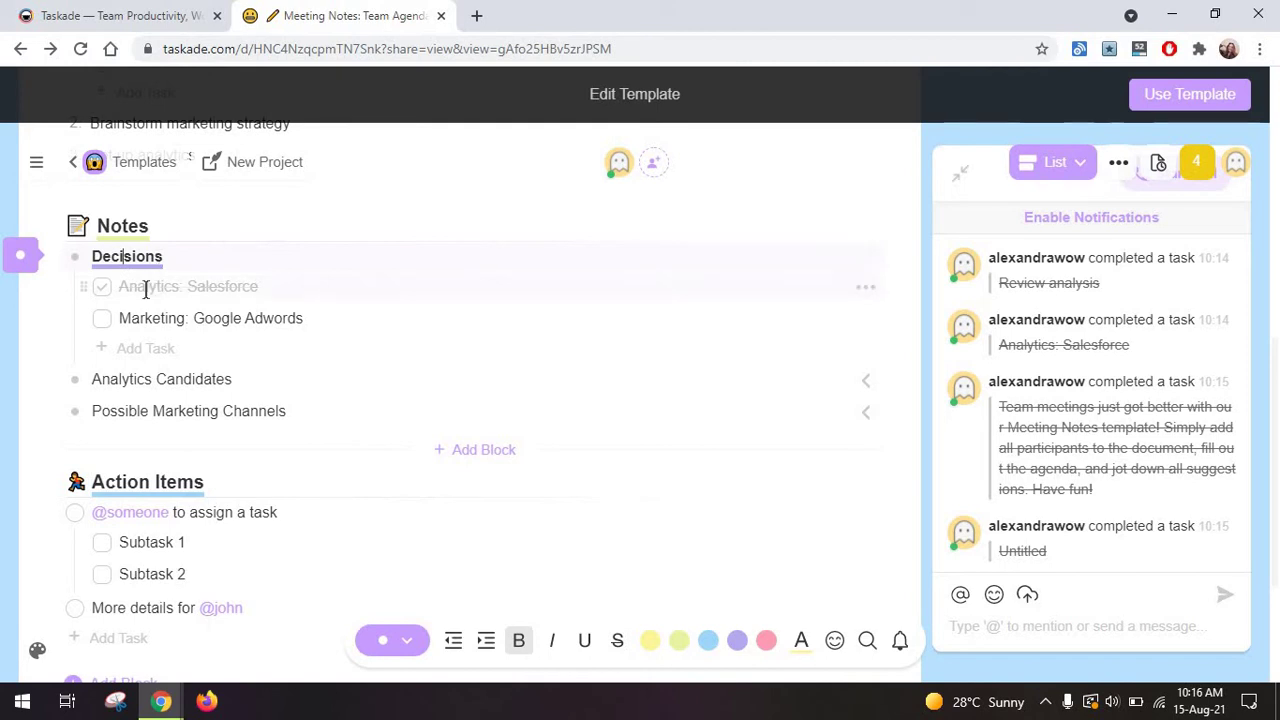
scroll(191, 403, down, 2)
click(75, 326)
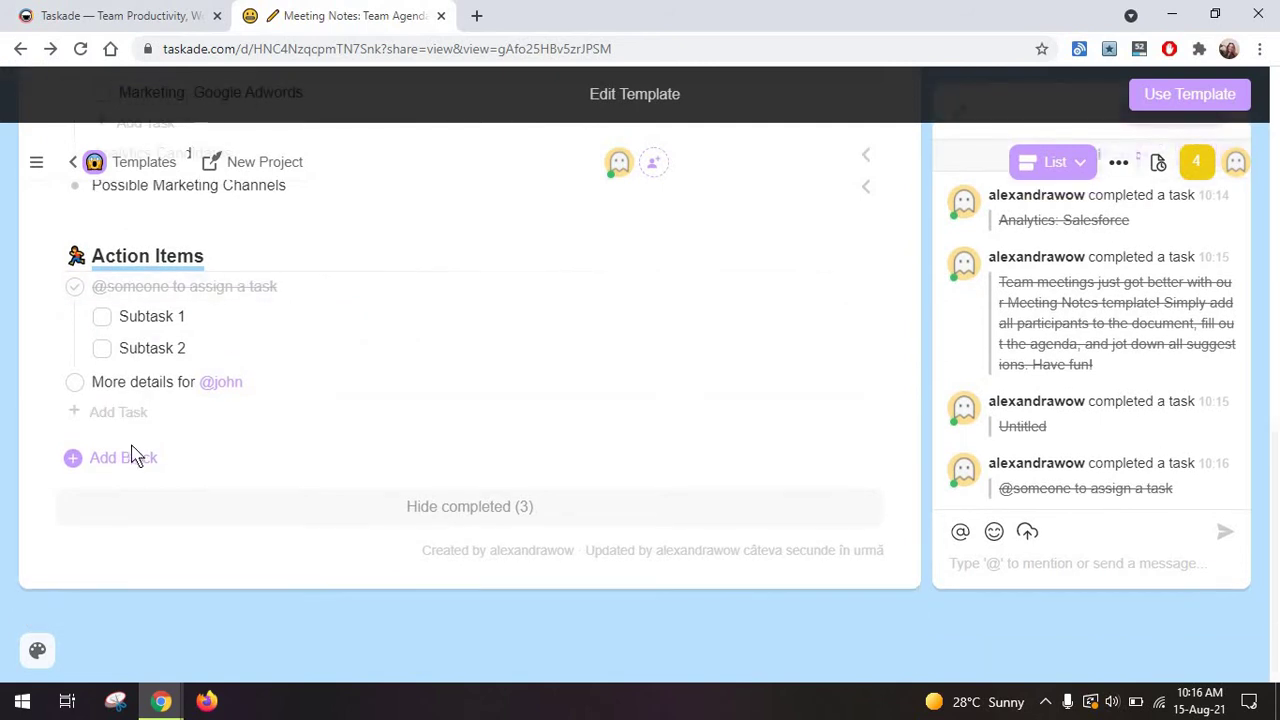
Step: Add a checklist block titled 'SEO' with tasks 'Audit' and 'Keyword'
click(128, 462)
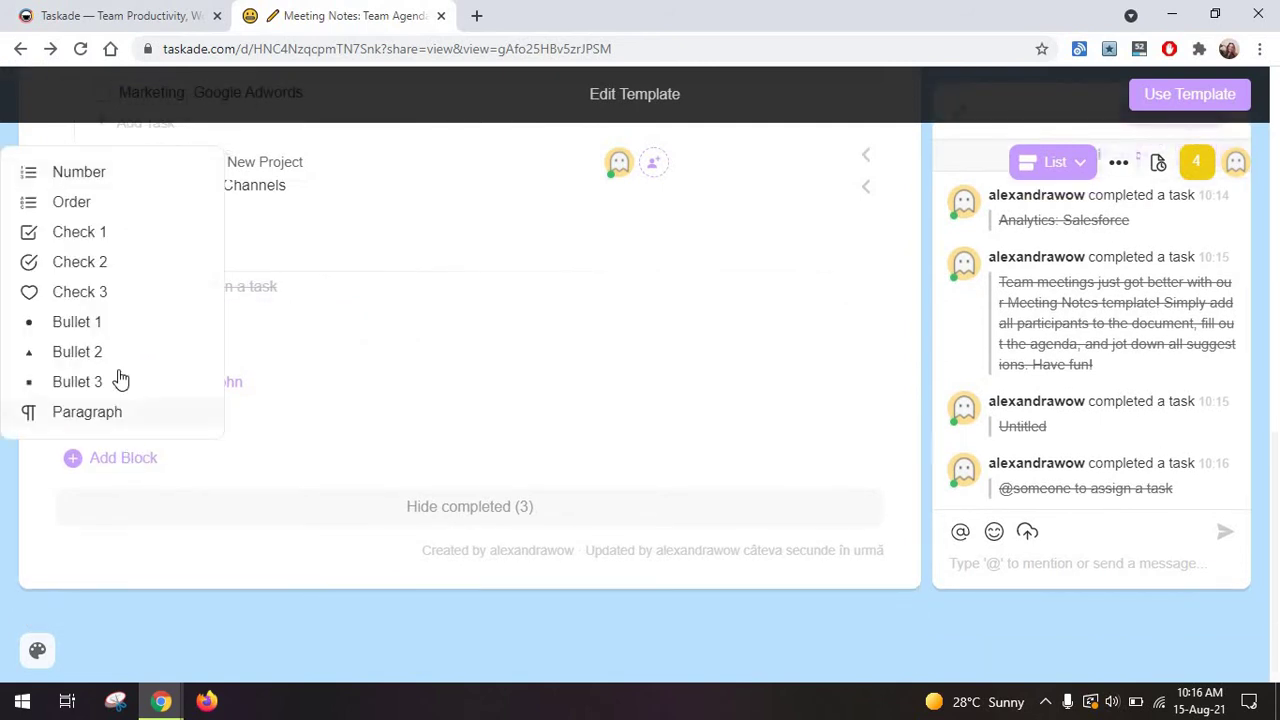
click(123, 462)
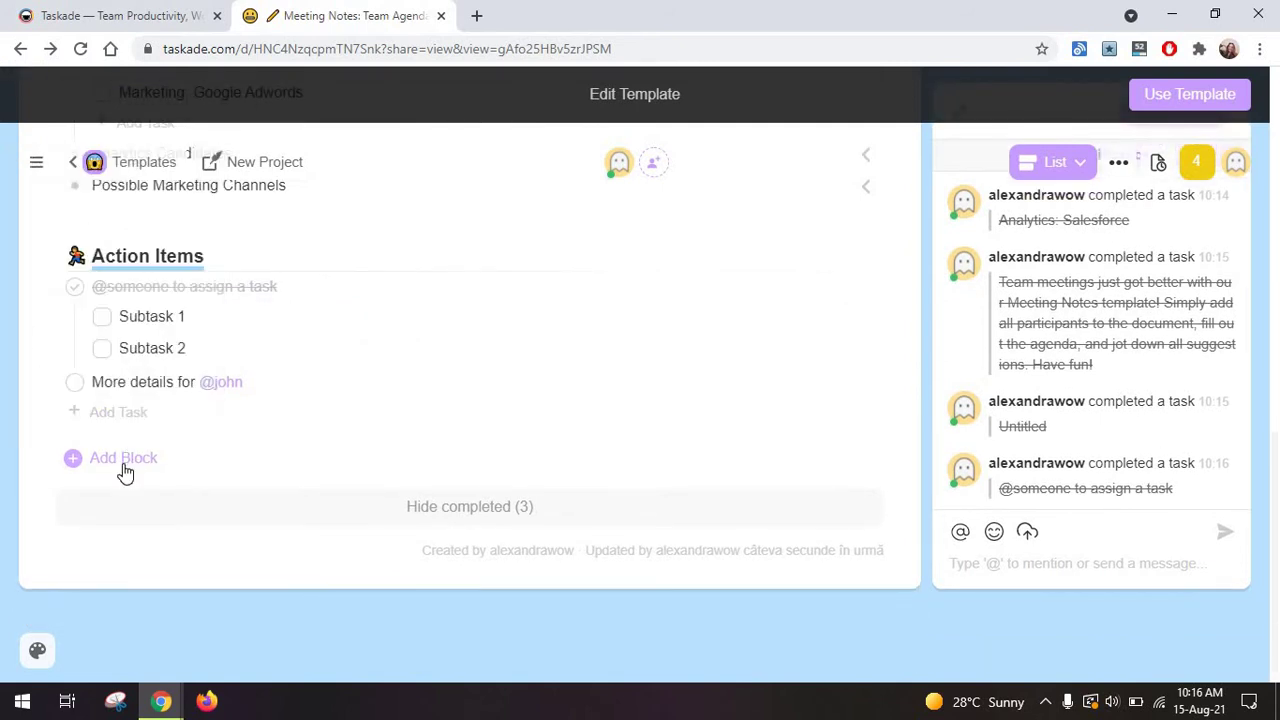
click(124, 462)
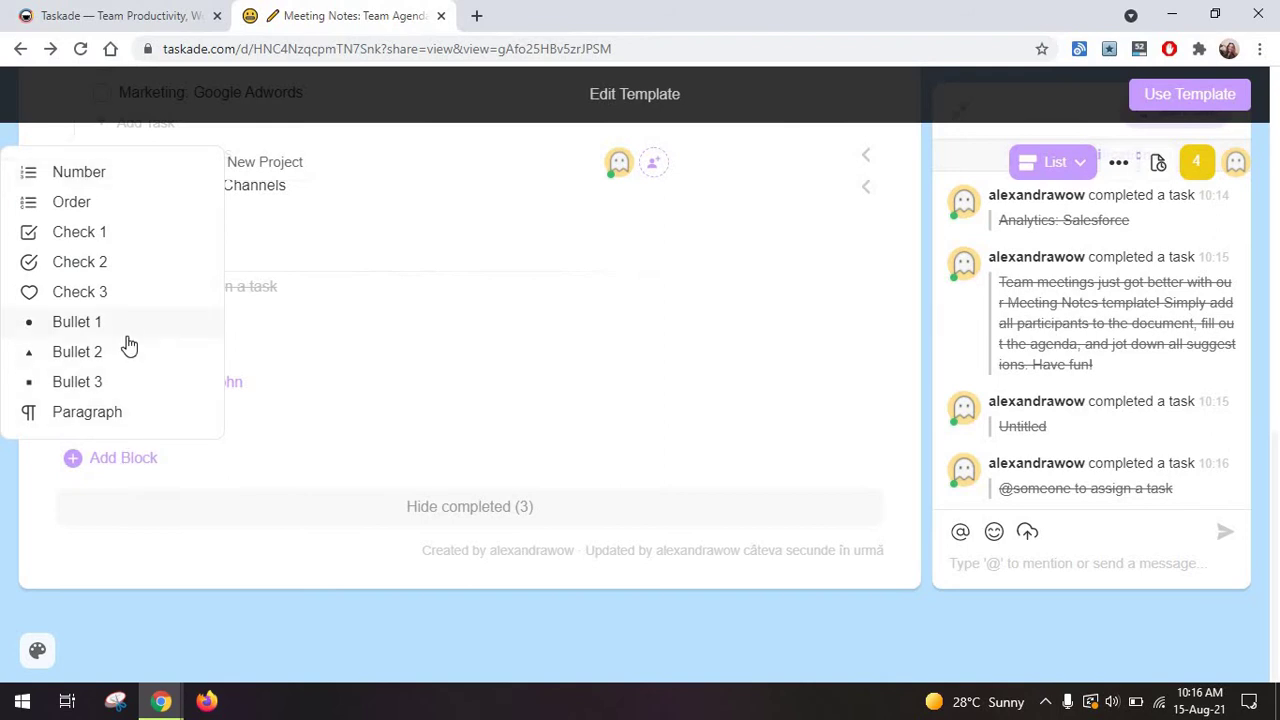
click(157, 420)
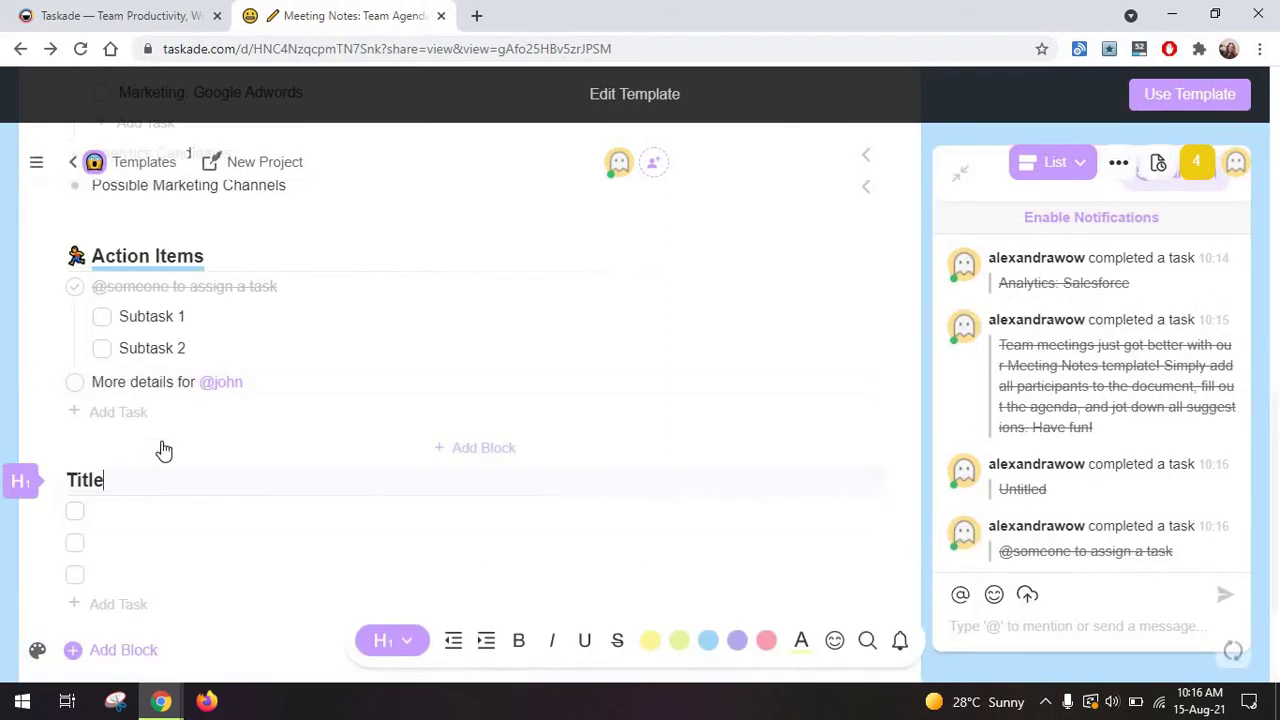
double_click(80, 482)
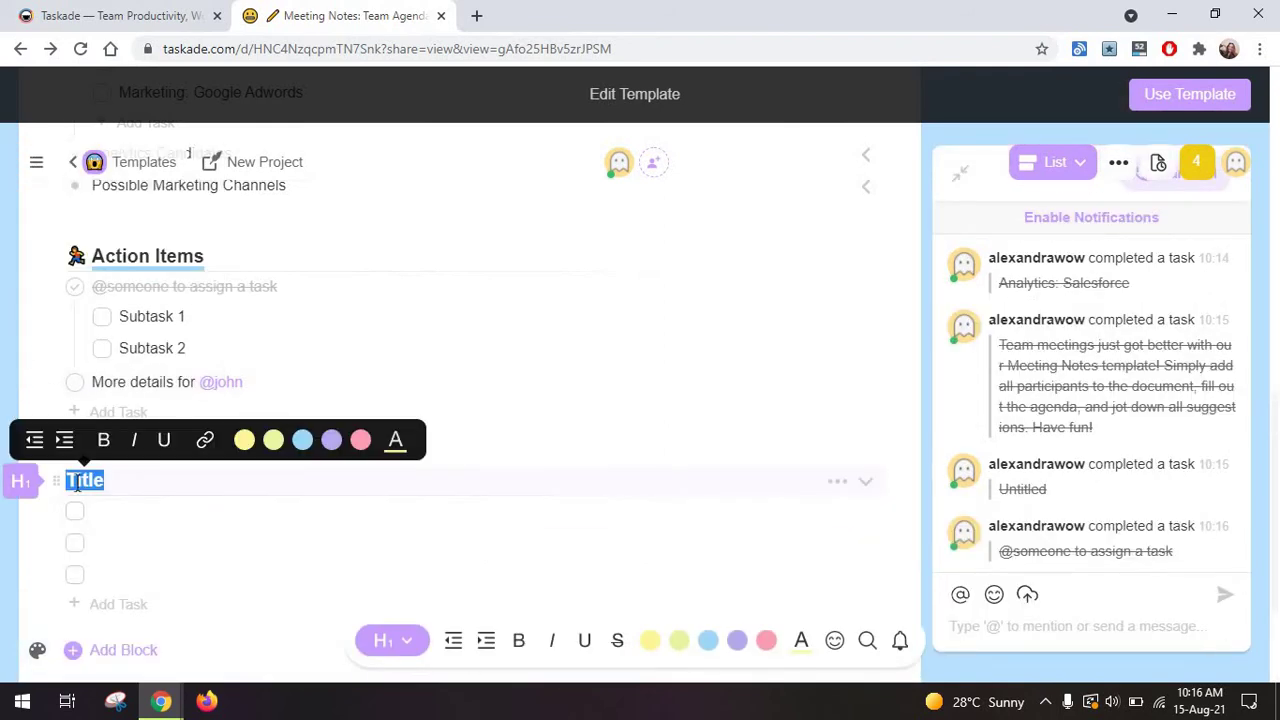
text(SEO)
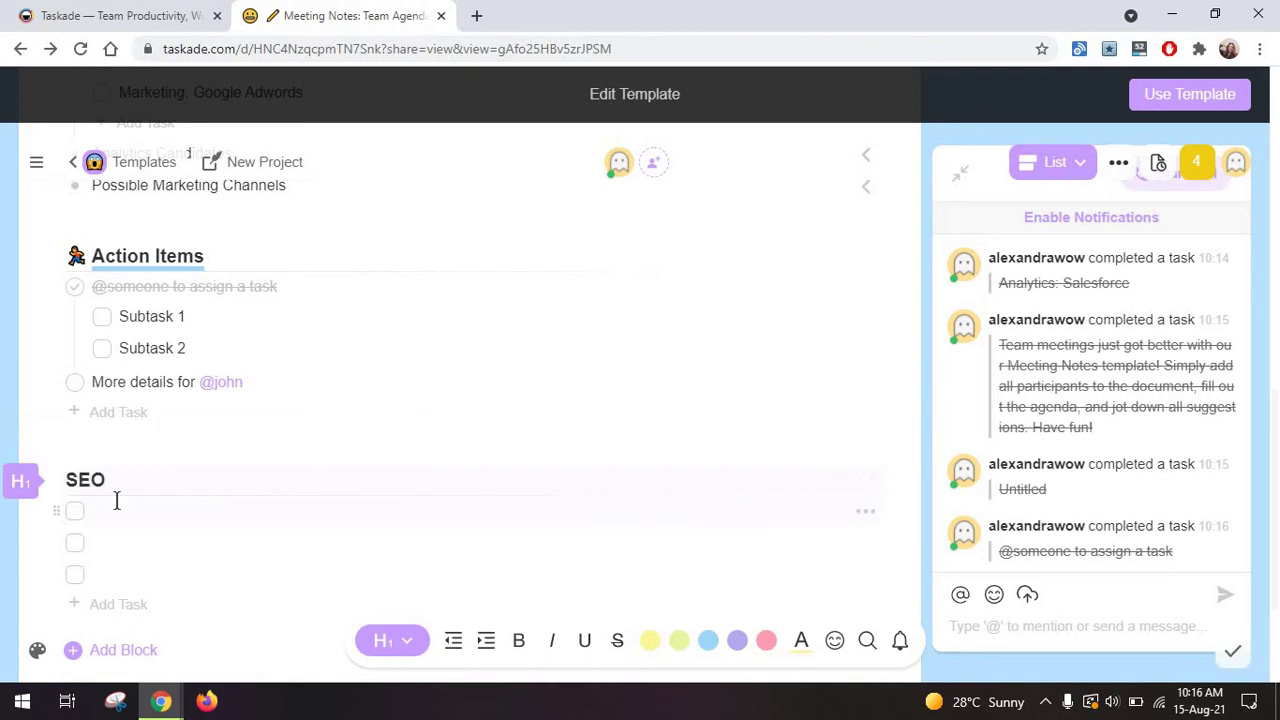
click(116, 500)
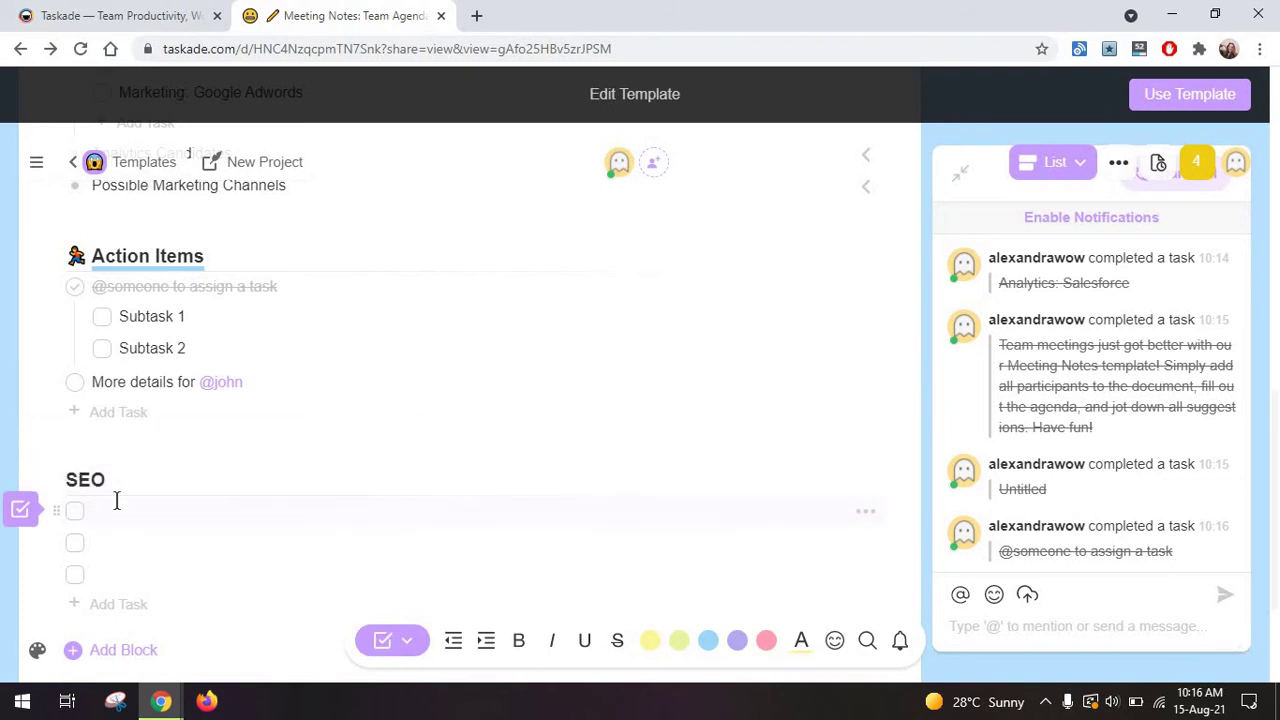
text(Audit)
click(126, 542)
text(Keyword)
scroll(177, 511, down, 1)
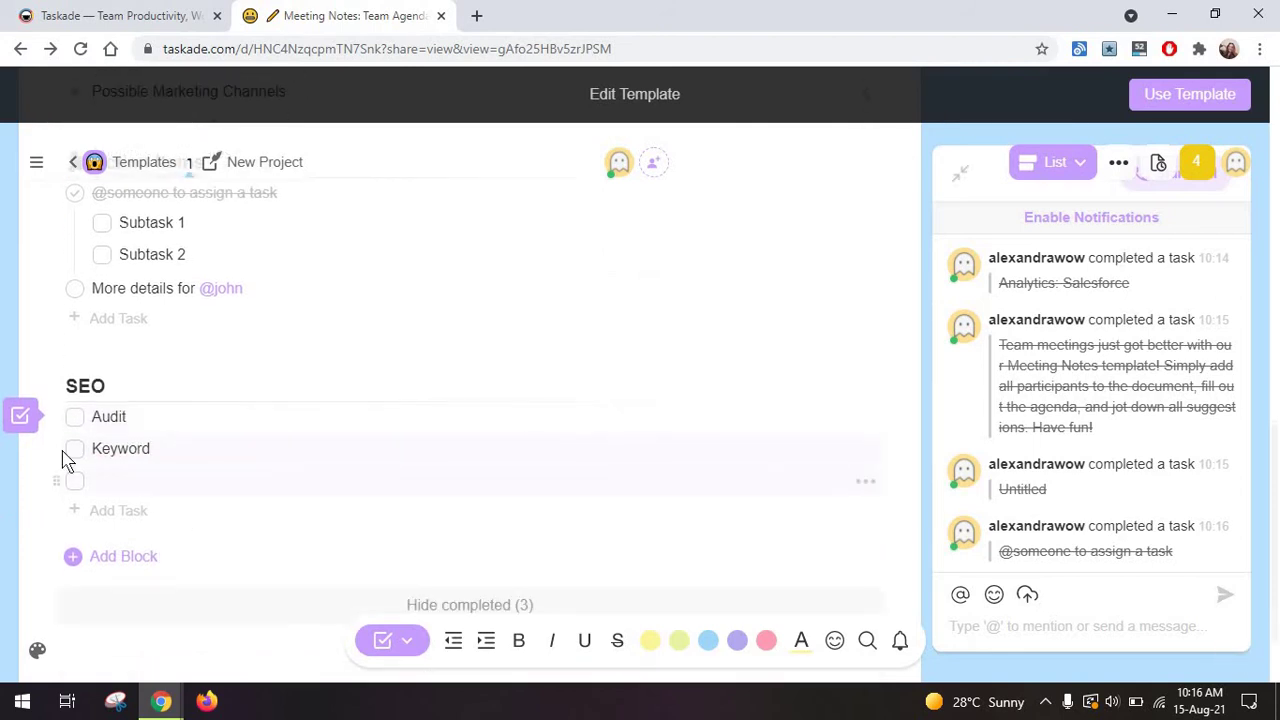
Step: Add a round-checkbox block titled 'List of tasks' with rows SEO, Audit and Research
drag(56, 448, 117, 486)
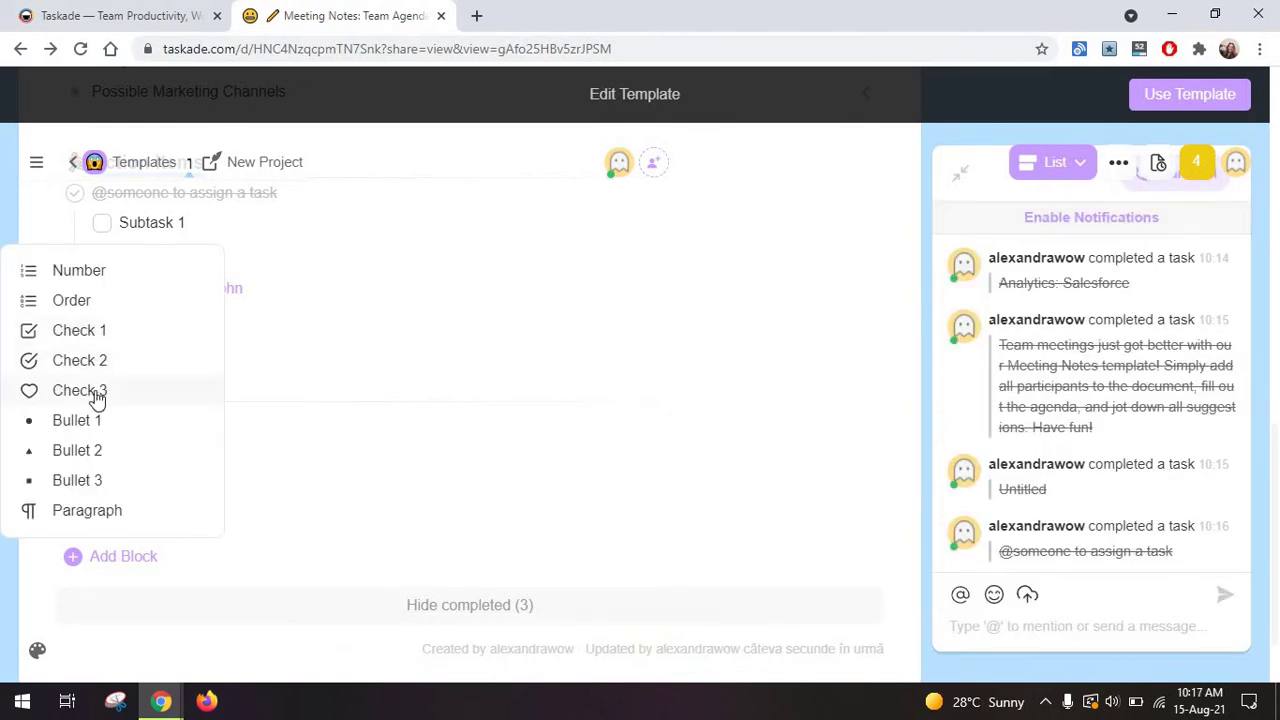
click(205, 537)
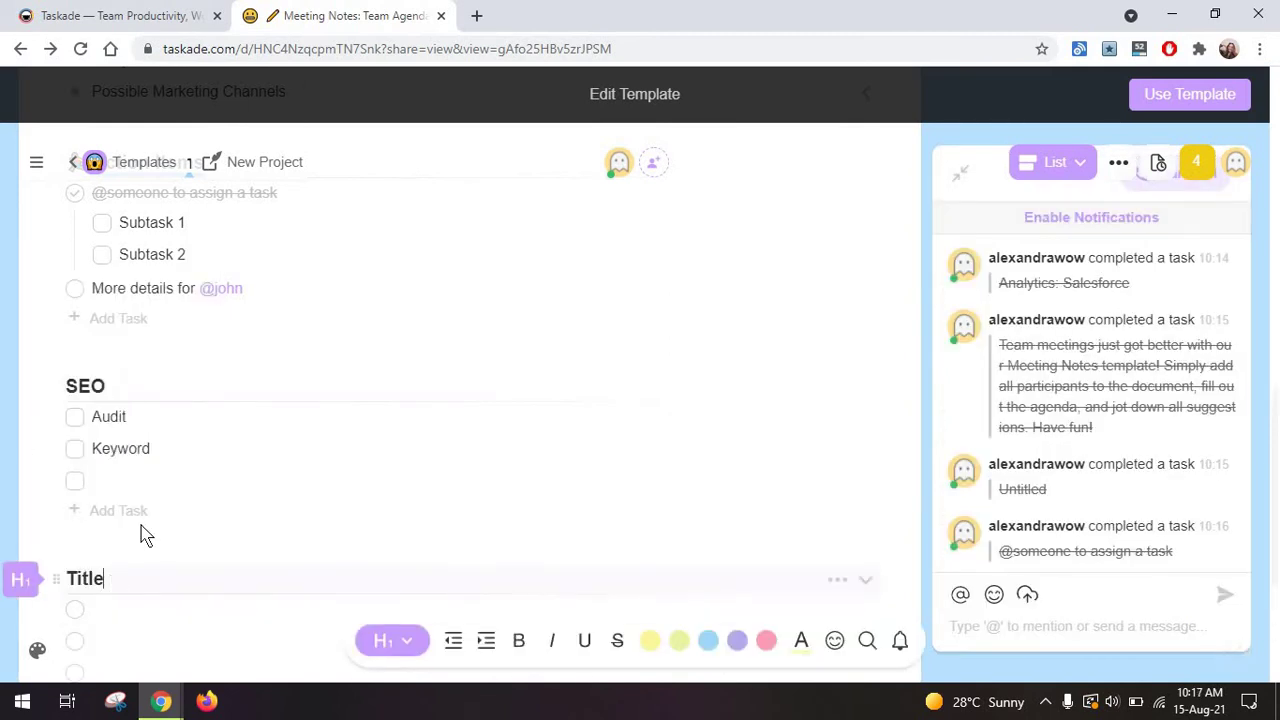
text(List of tasks)
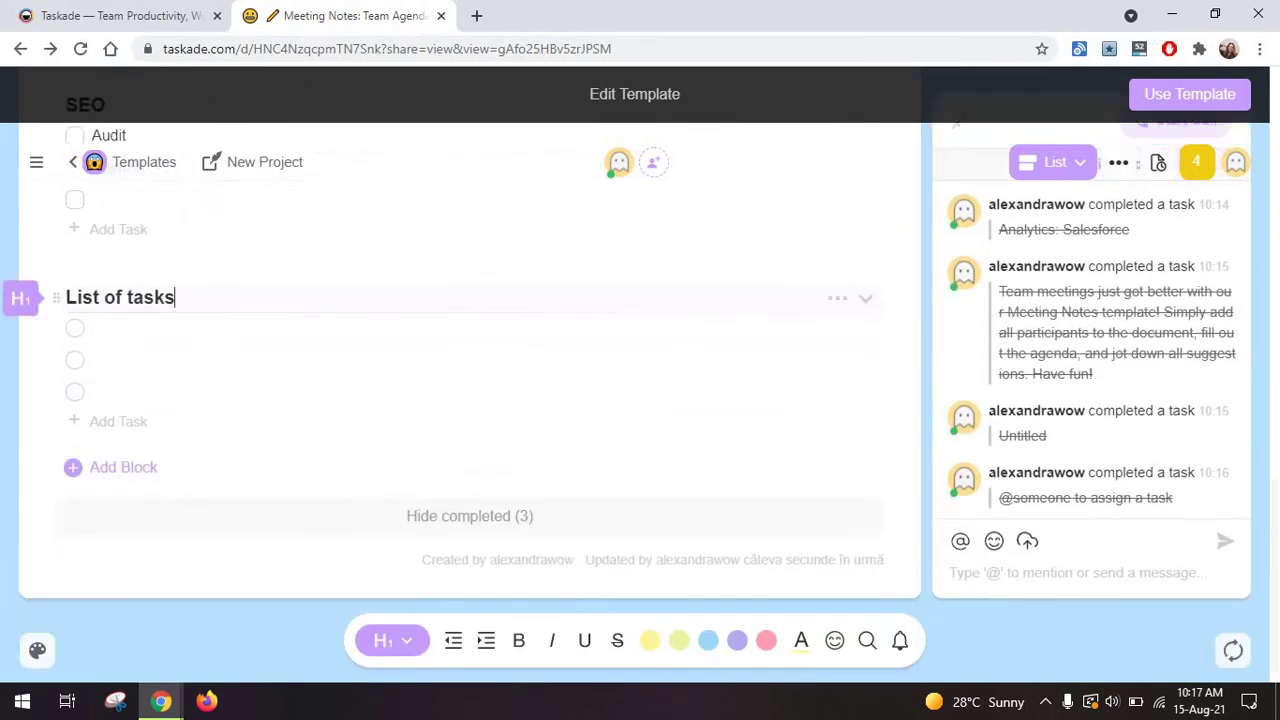
click(143, 338)
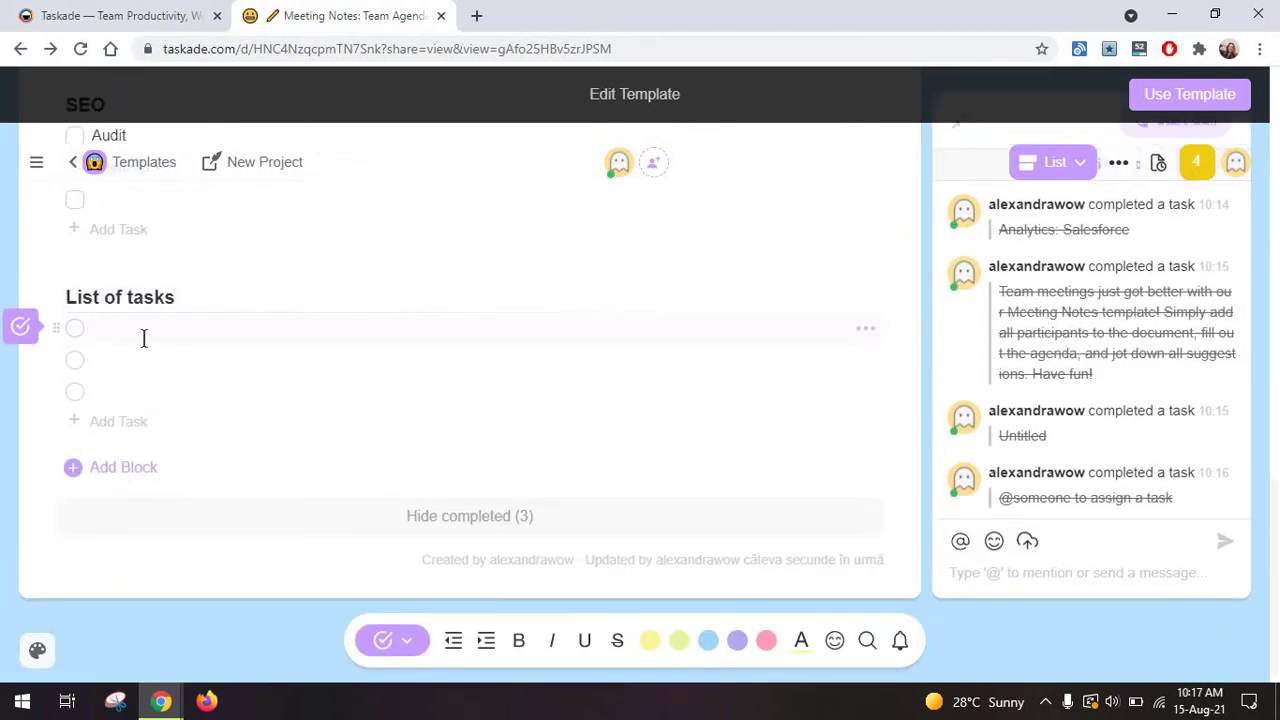
text(SEO)
click(129, 353)
text(Audit)
key(Return)
text(Research)
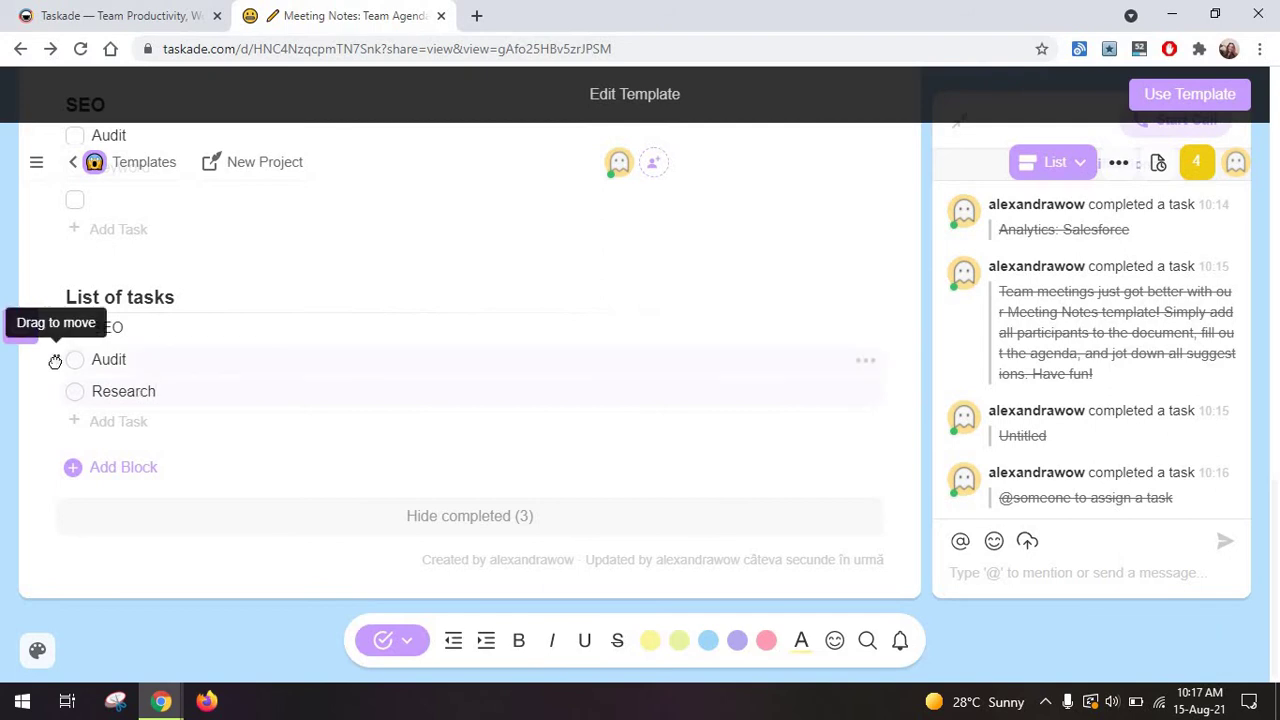
Step: Nest Audit under SEO and Research under Audit
drag(56, 360, 121, 347)
drag(56, 391, 140, 394)
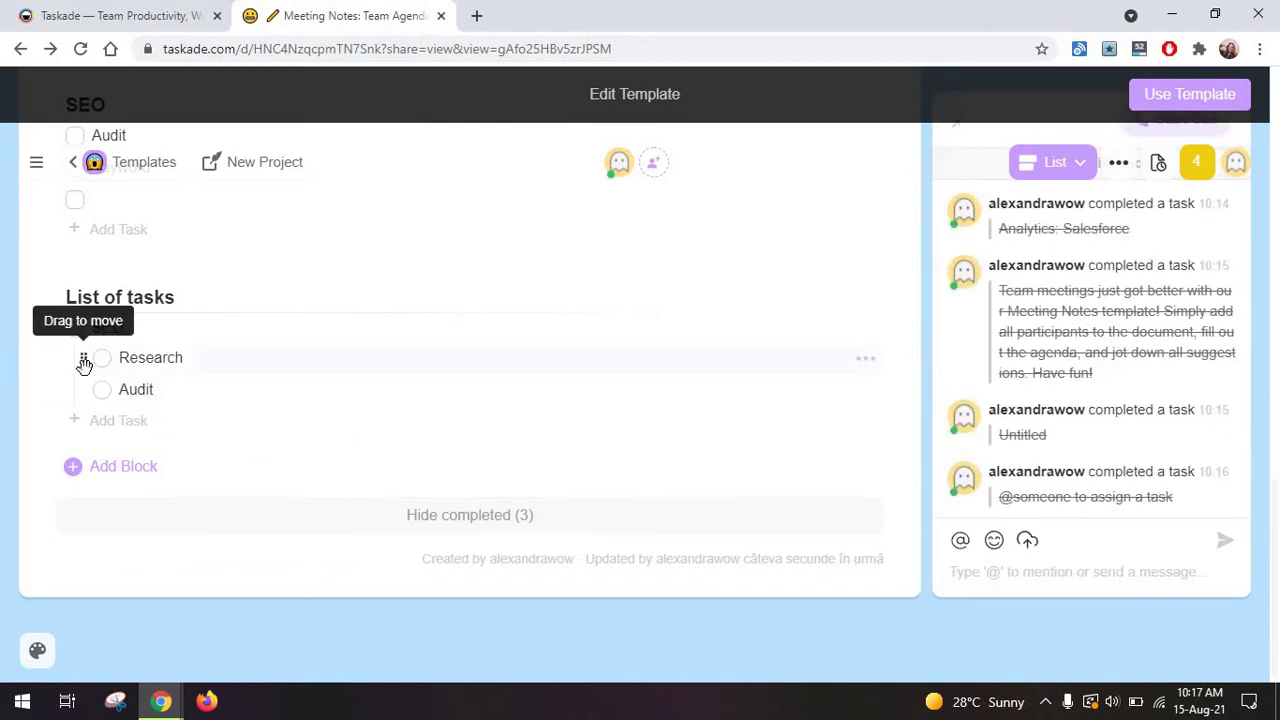
drag(83, 360, 177, 400)
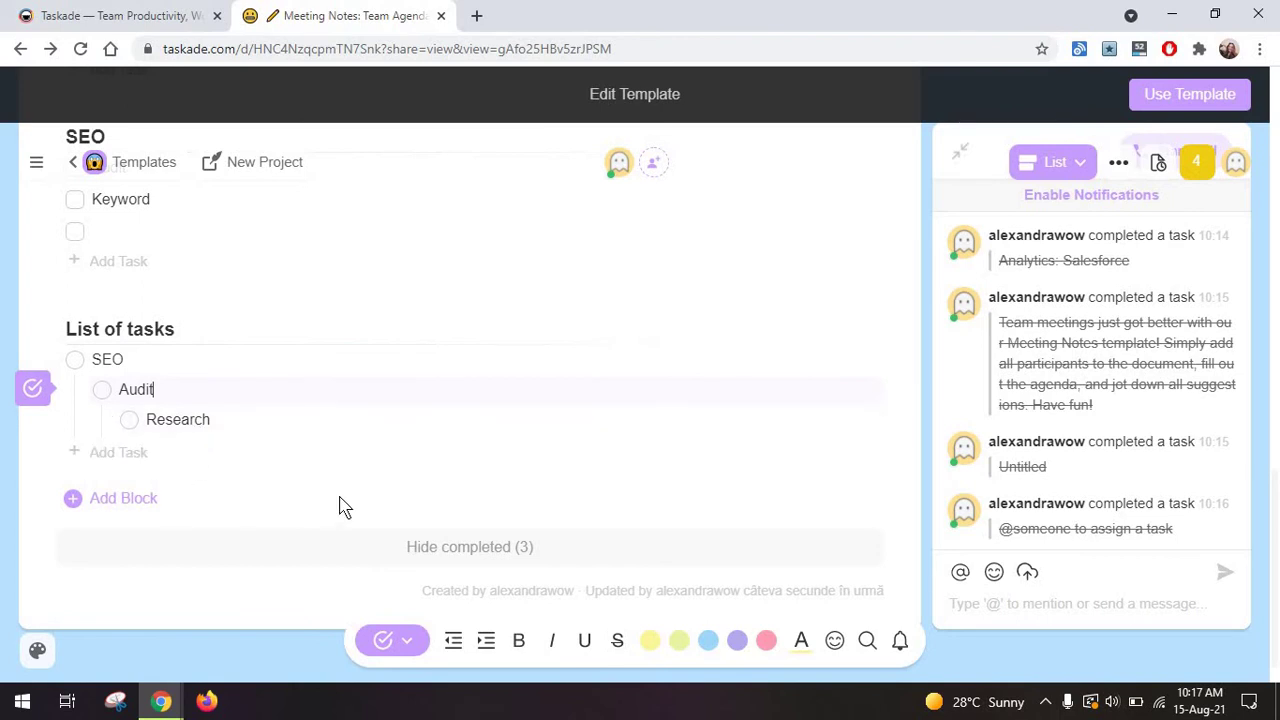
click(134, 499)
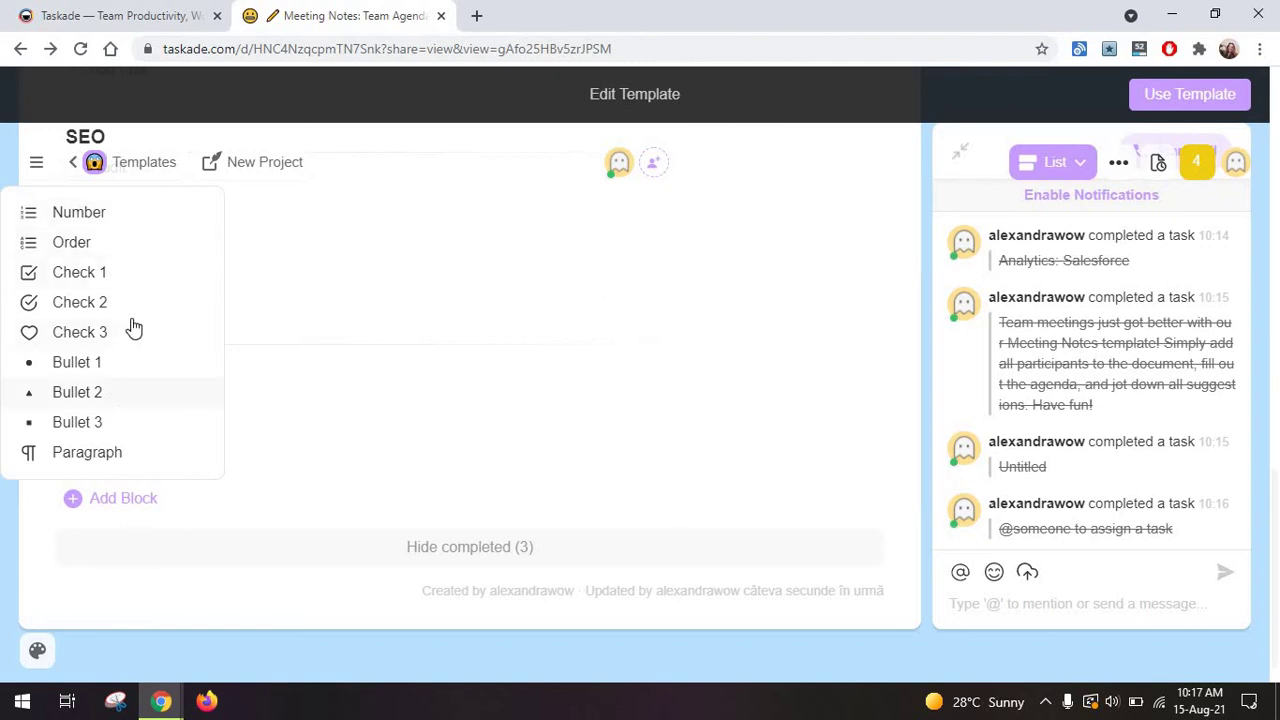
Step: Insert a triangle-bulleted block
key(Up)
key(Return)
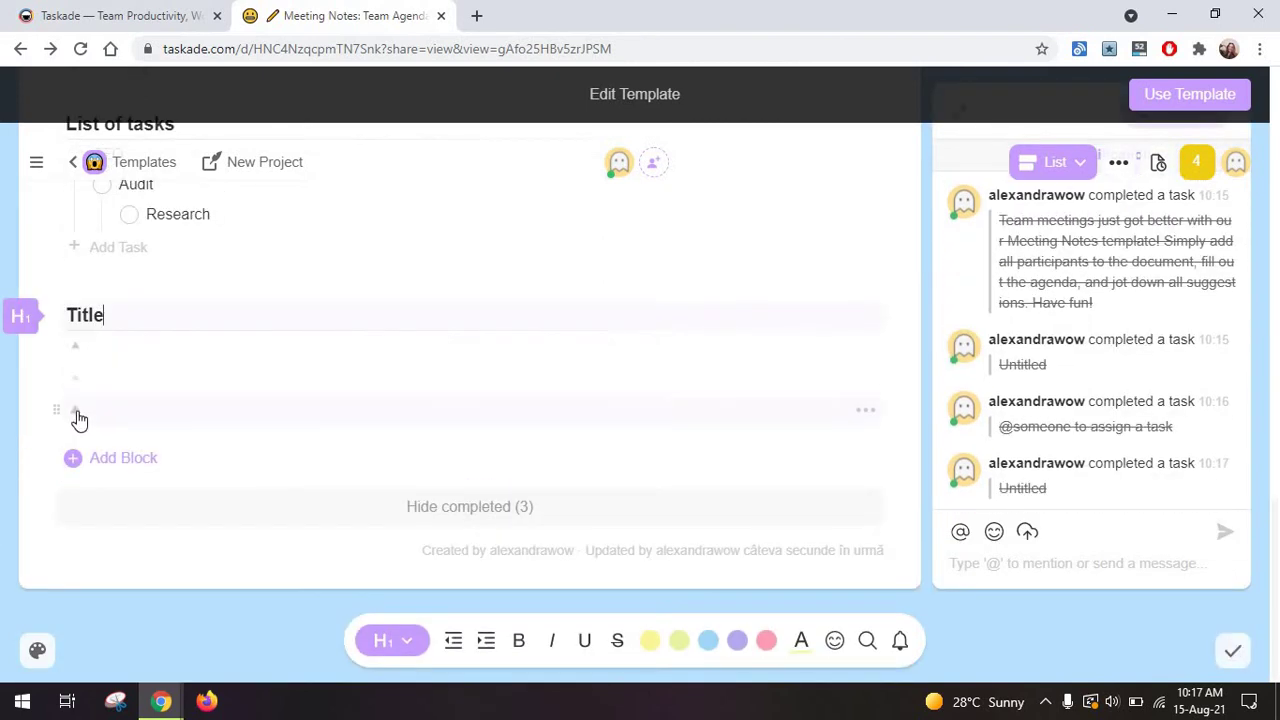
scroll(77, 400, up, 10)
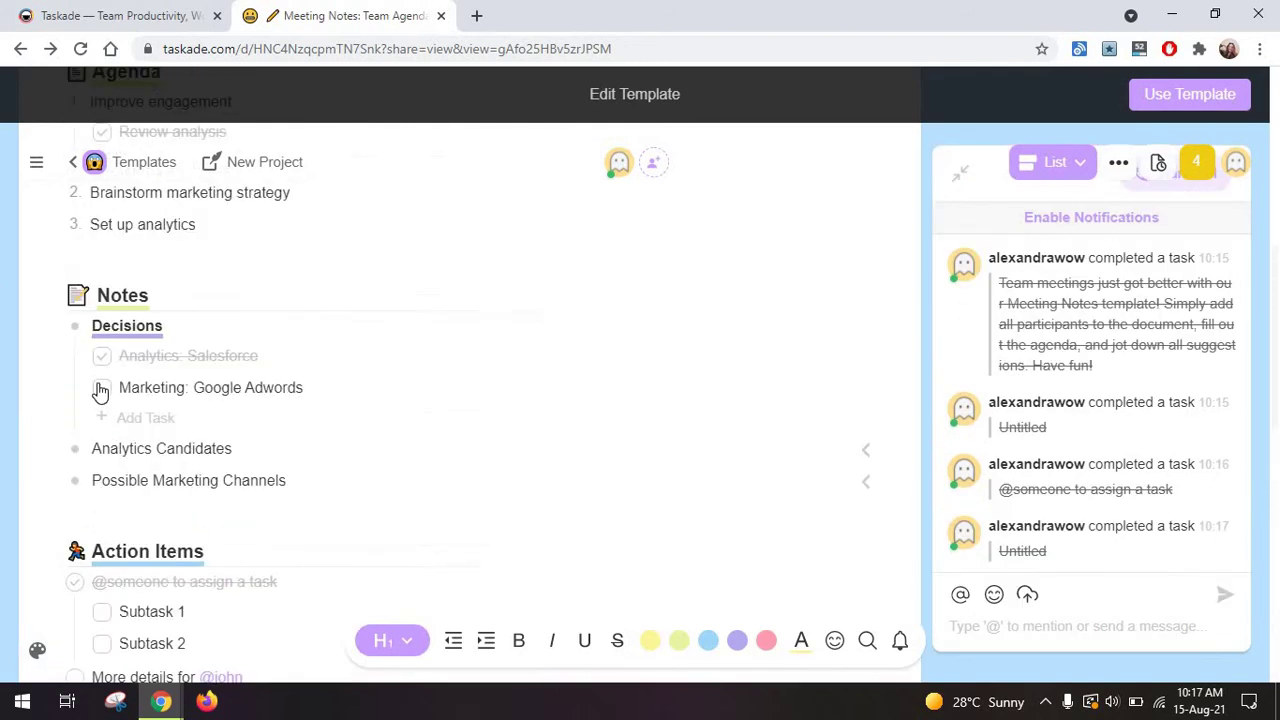
Step: Complete Analytics Candidates, Possible Marketing Channels, Brainstorm marketing strategy and Set up analytics
click(75, 450)
click(75, 481)
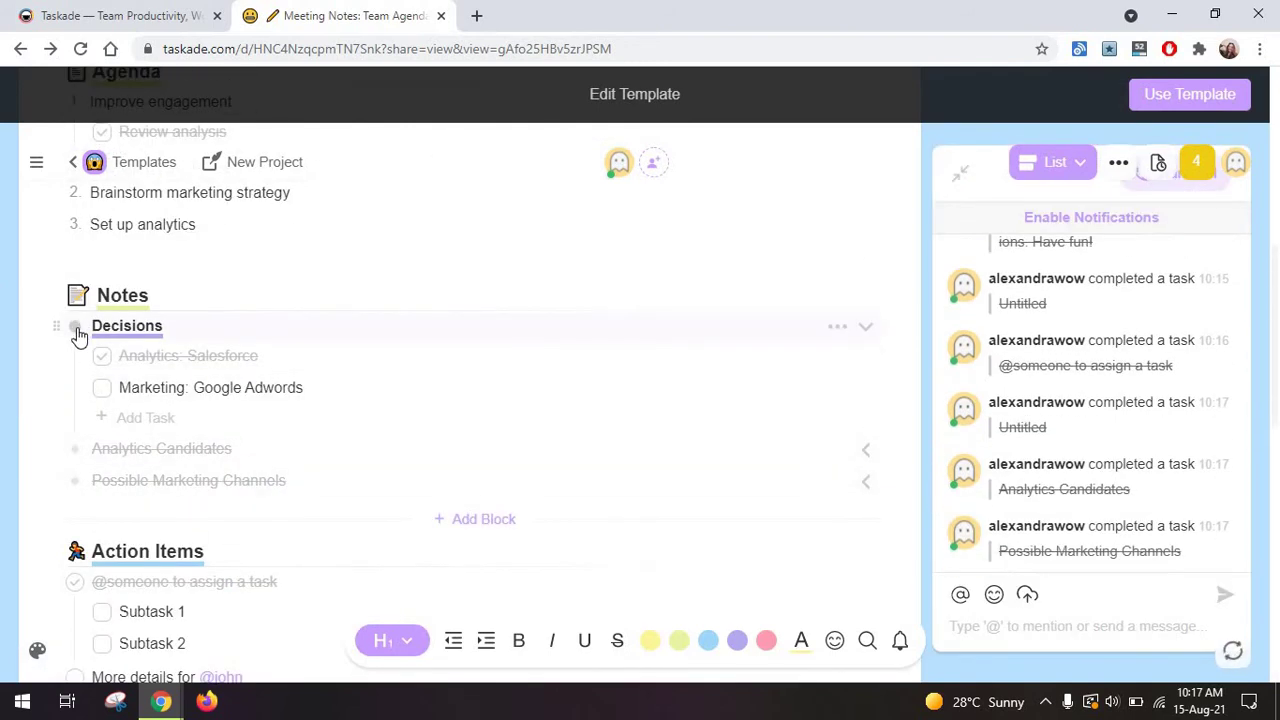
scroll(98, 485, down, 10)
scroll(69, 523, up, 15)
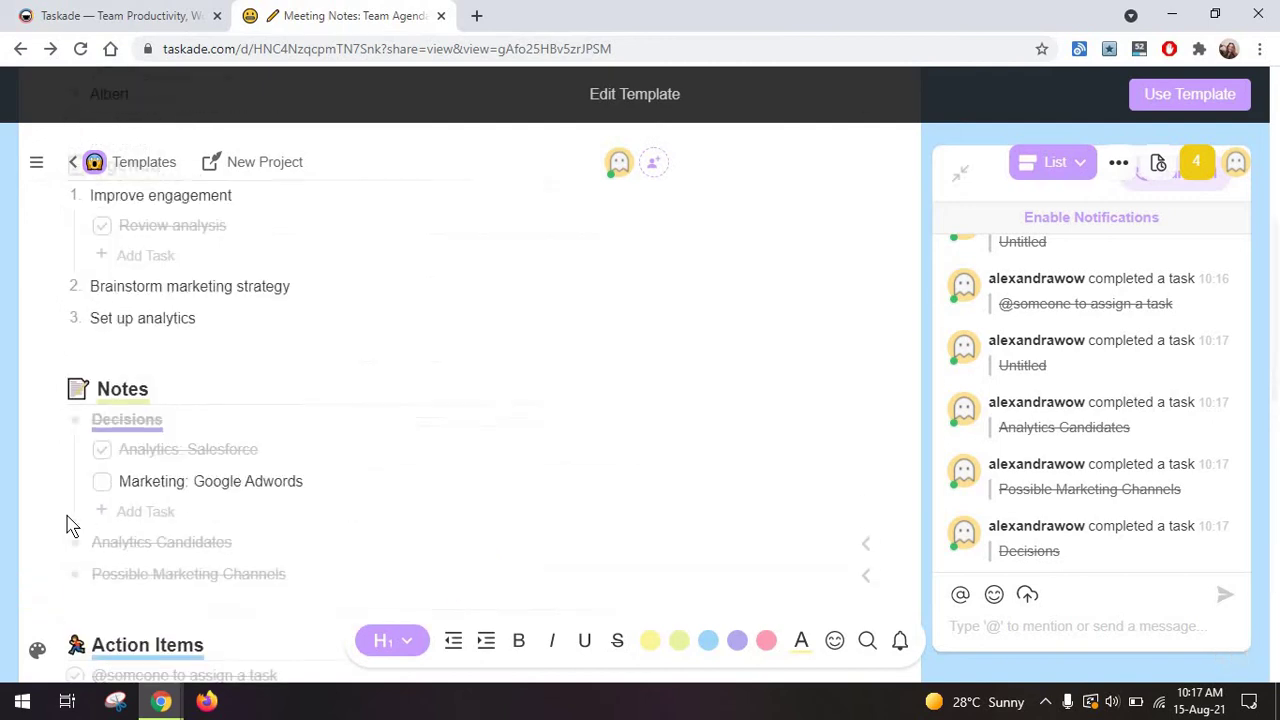
scroll(80, 478, down, 1)
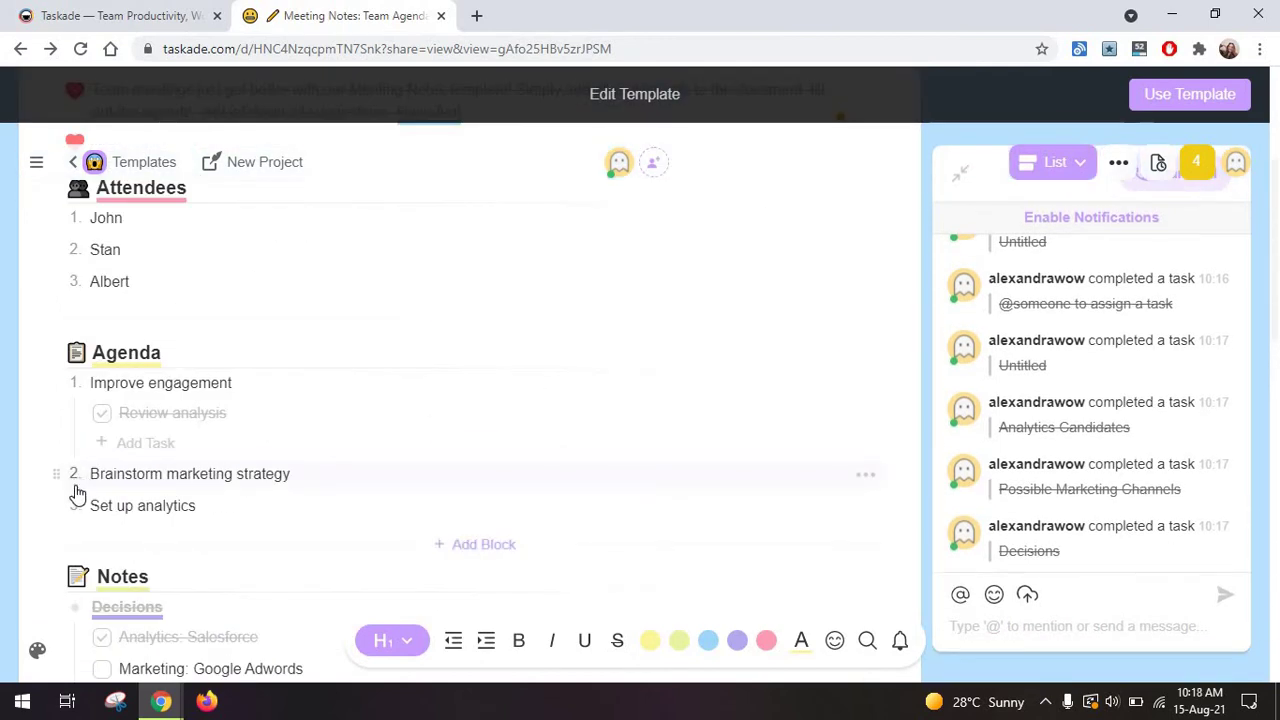
click(74, 476)
click(74, 505)
scroll(155, 410, up, 2)
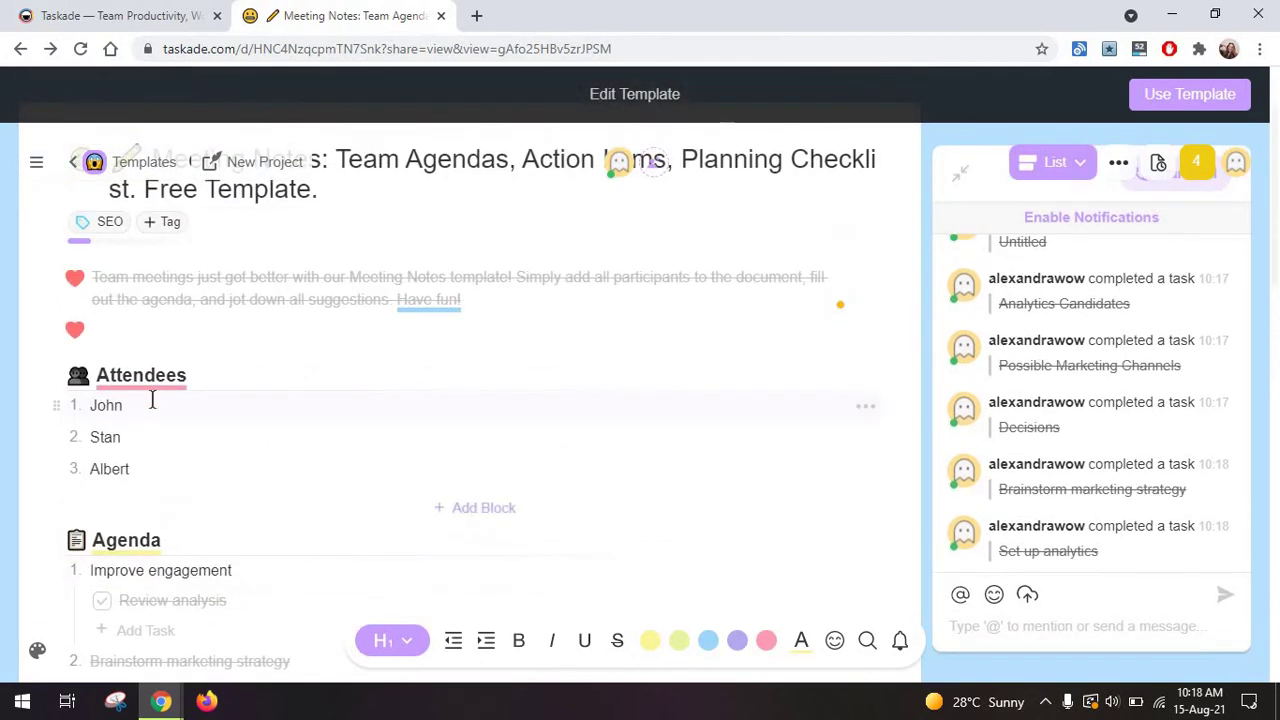
scroll(152, 400, down, 8)
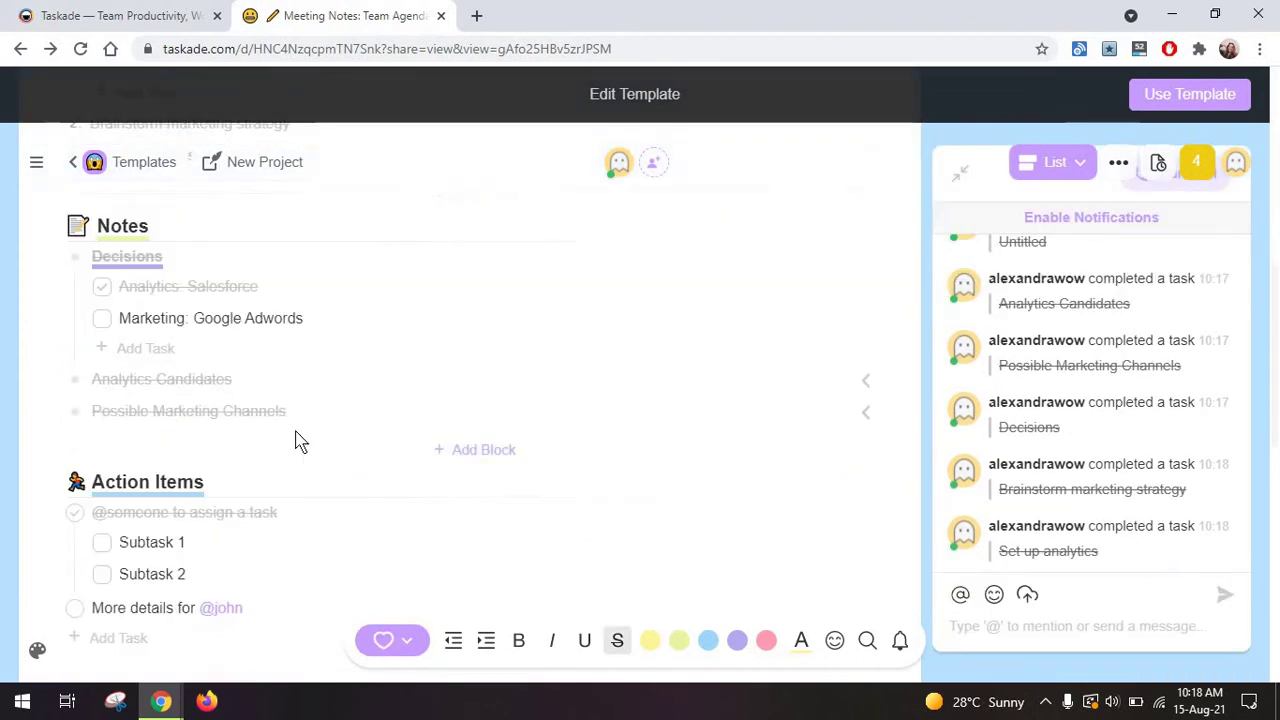
scroll(297, 437, down, 3)
scroll(296, 433, down, 4)
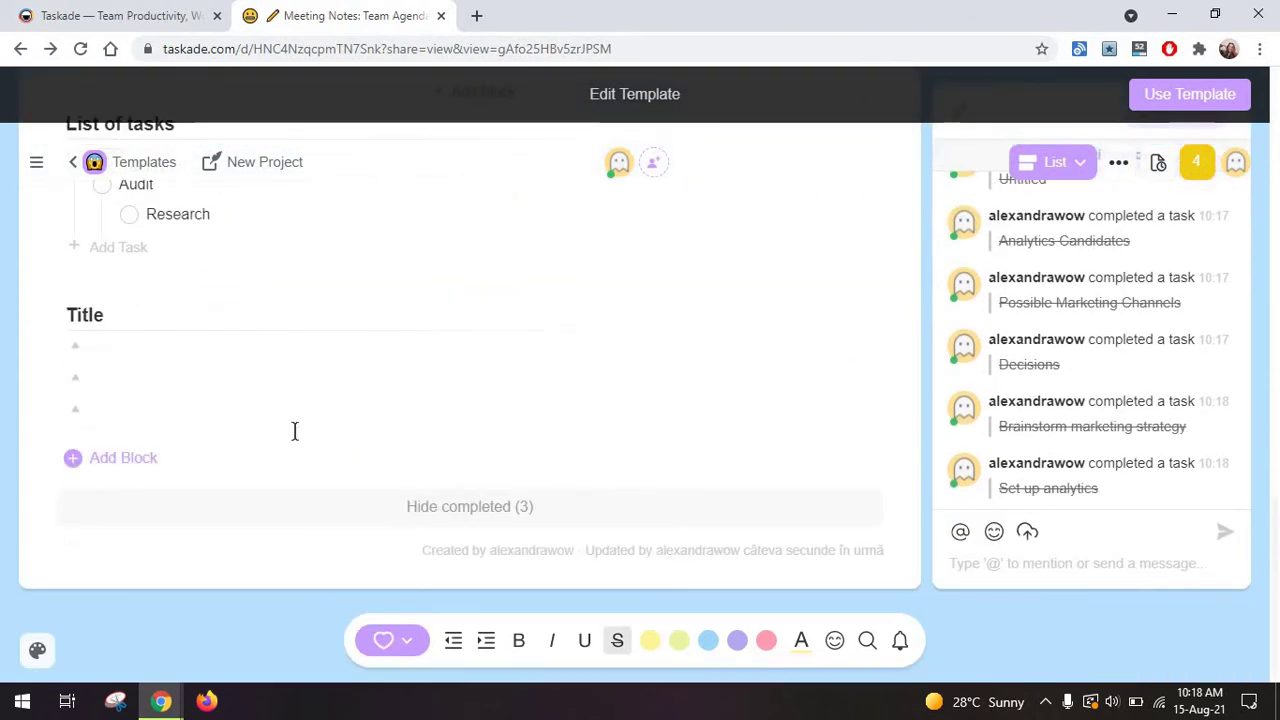
Step: Try a green page background, then the pale forest photo, and browse more background images
click(37, 651)
click(428, 405)
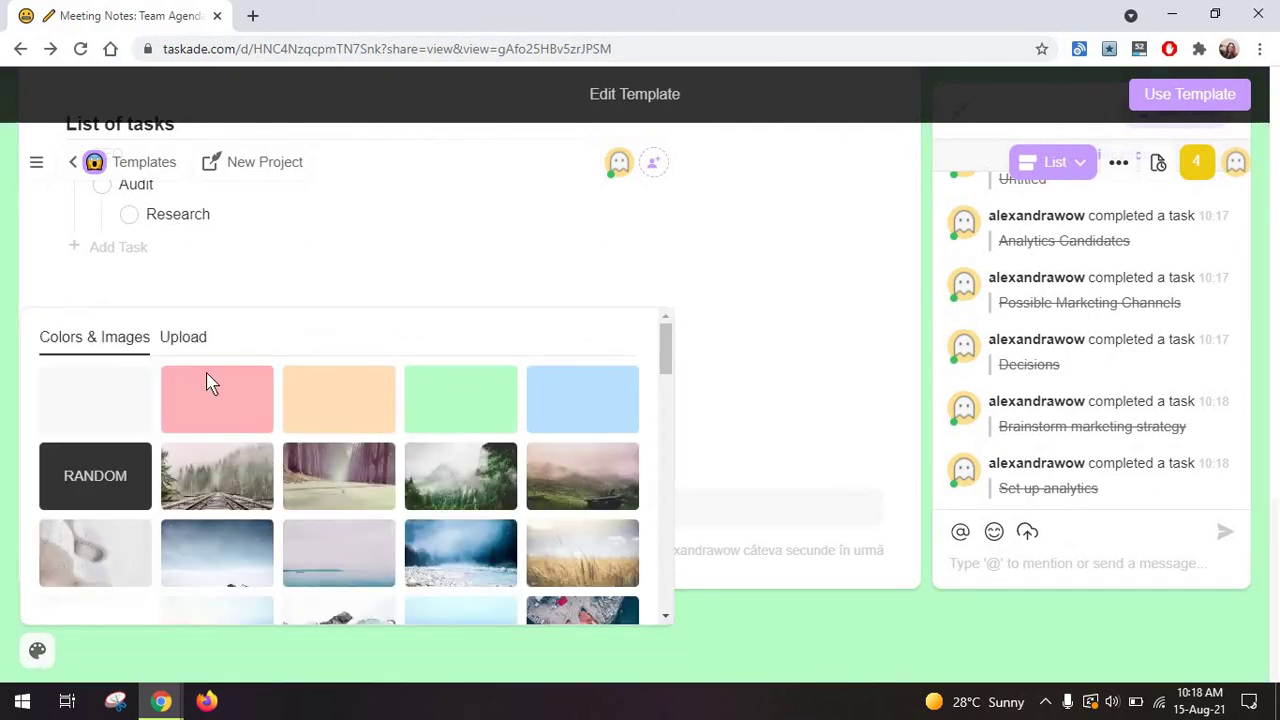
click(388, 498)
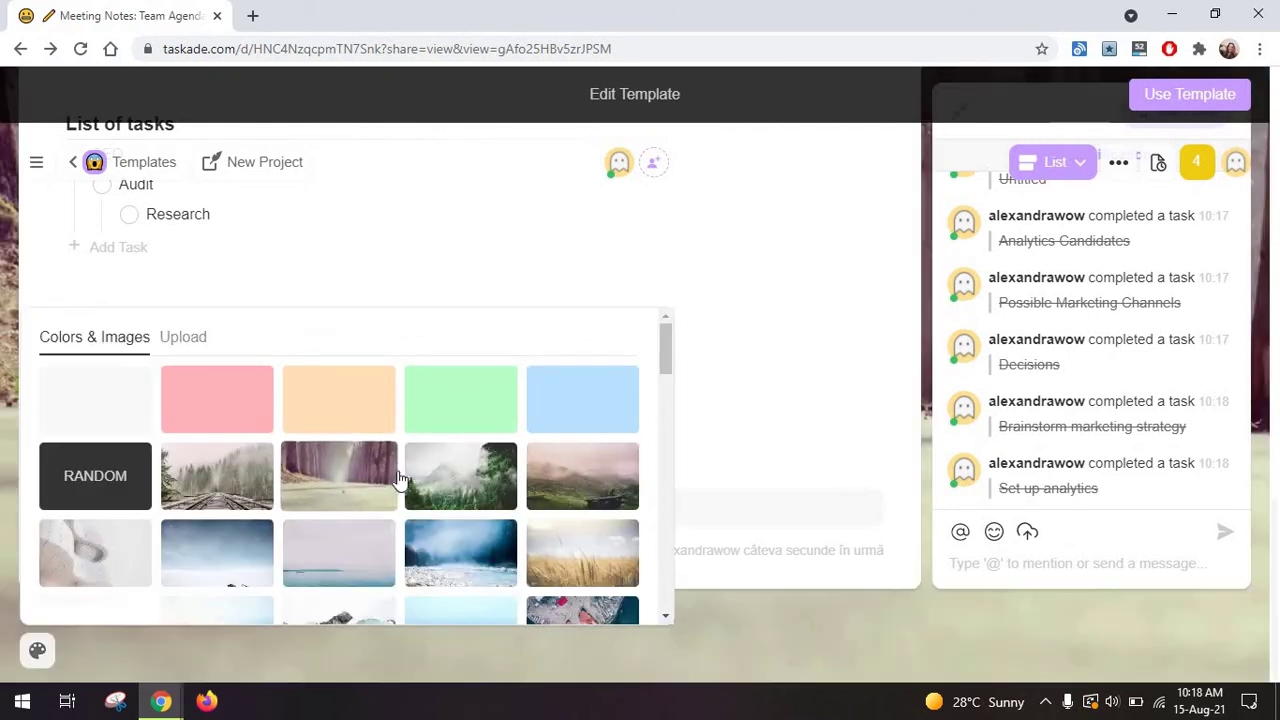
scroll(816, 610, up, 10)
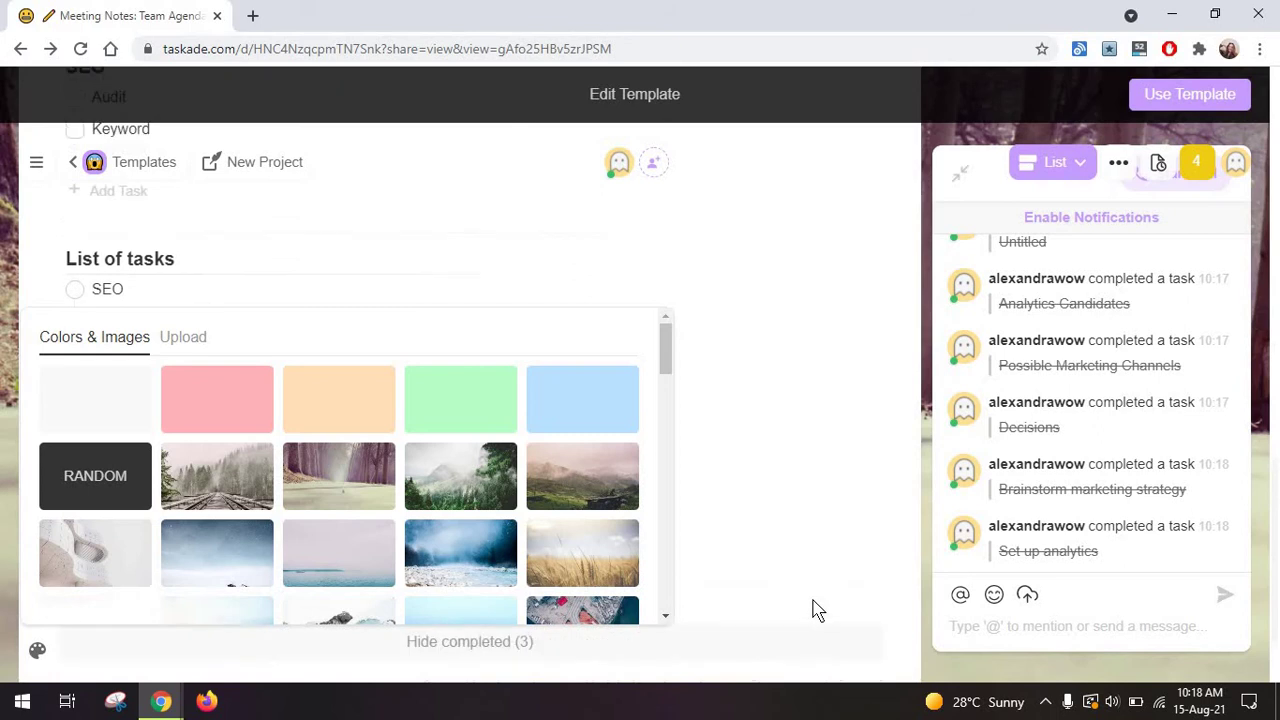
click(931, 429)
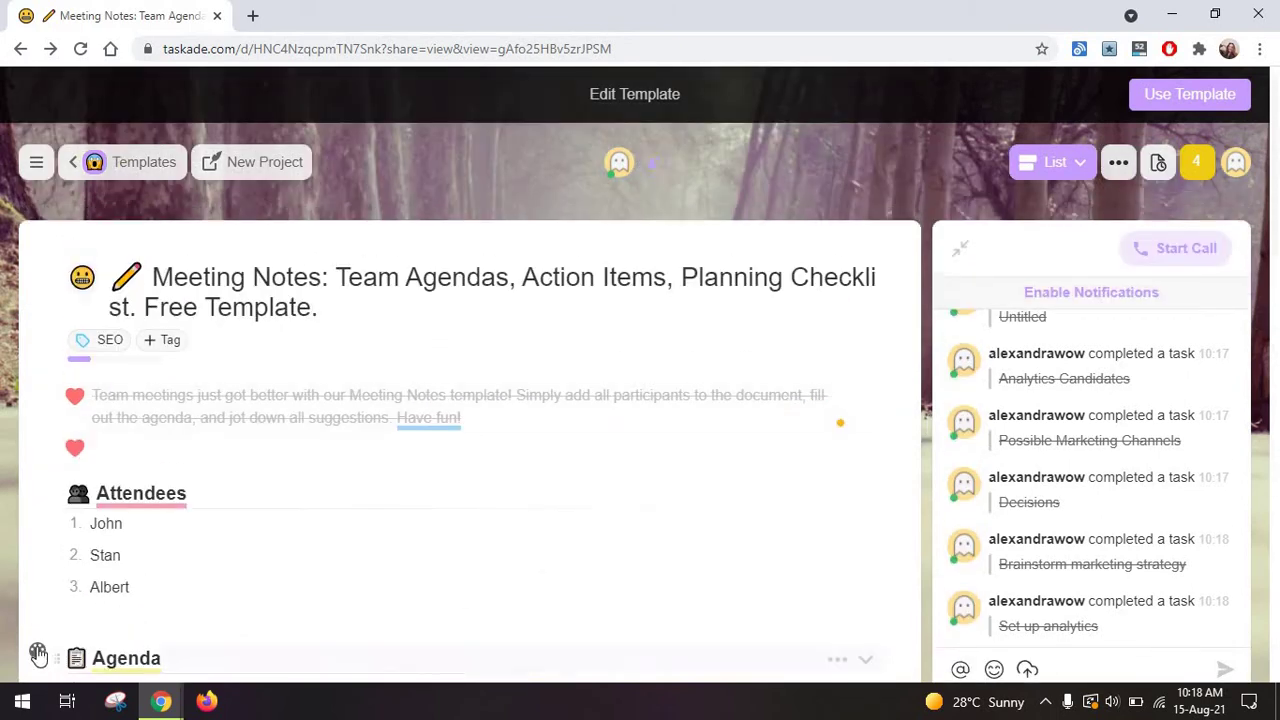
click(38, 653)
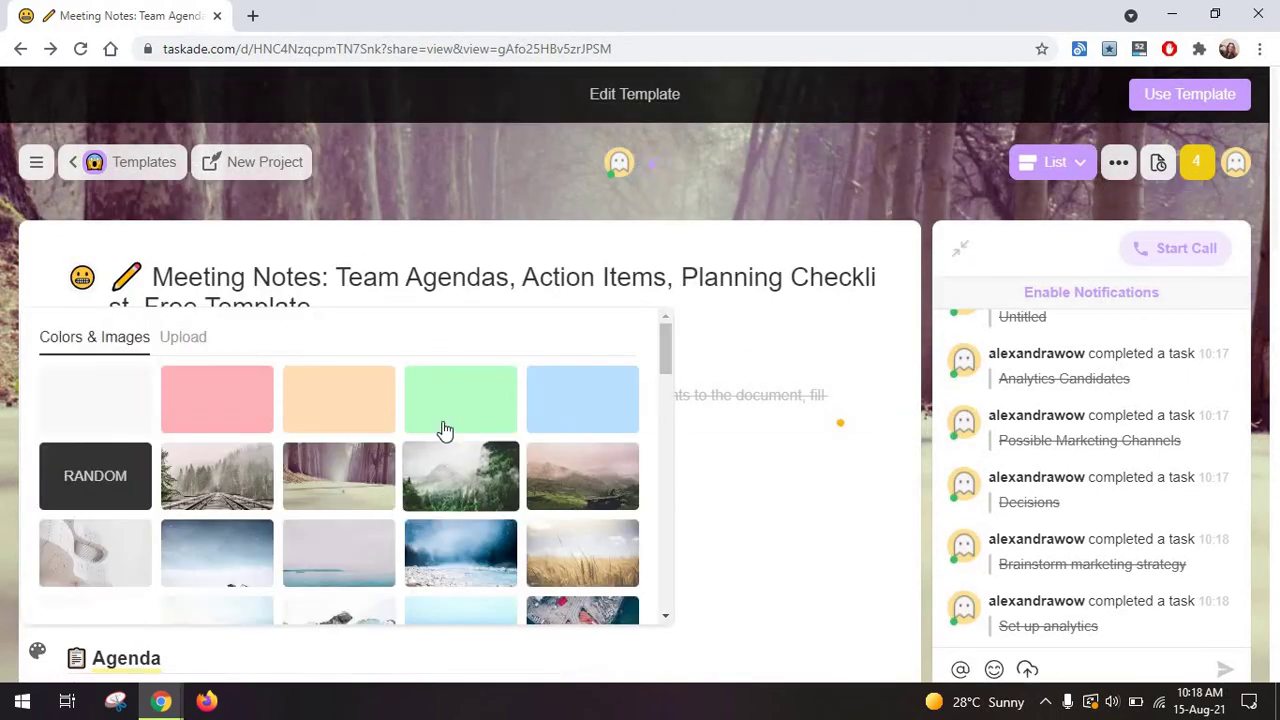
scroll(581, 555, down, 3)
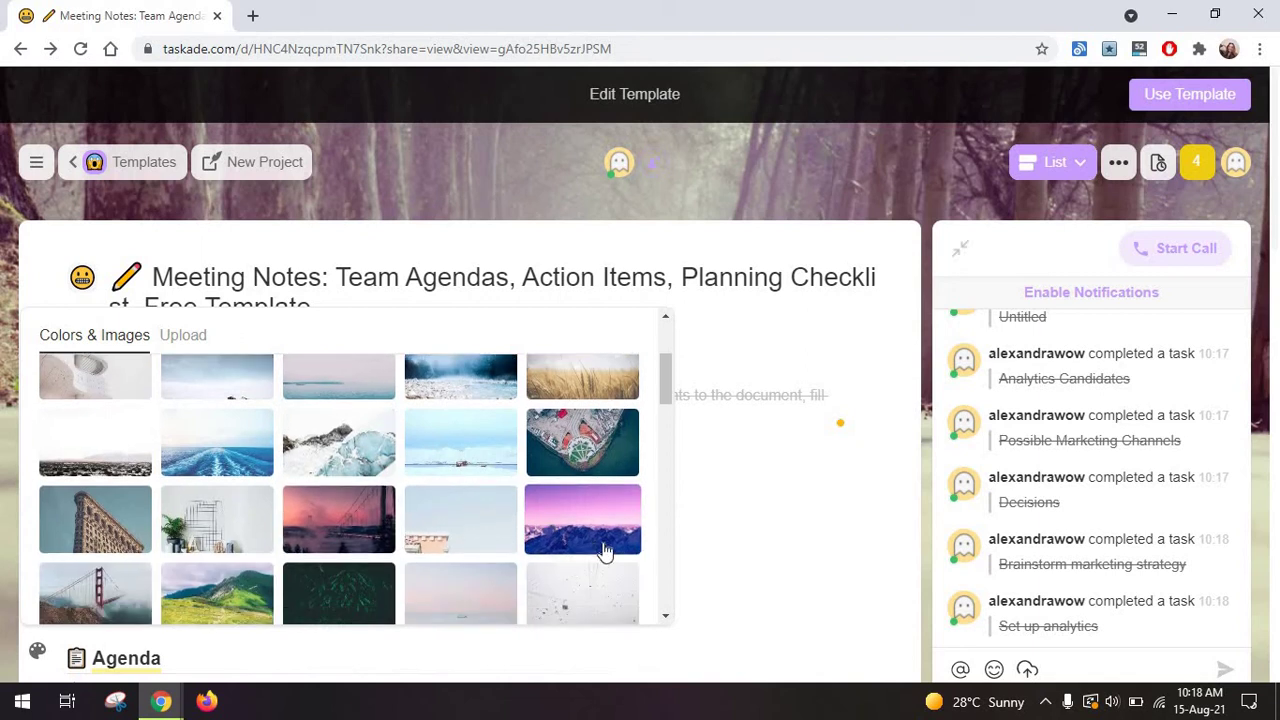
Step: Apply the Golden Gate Bridge background, use the template, and view the project's invite link
click(595, 547)
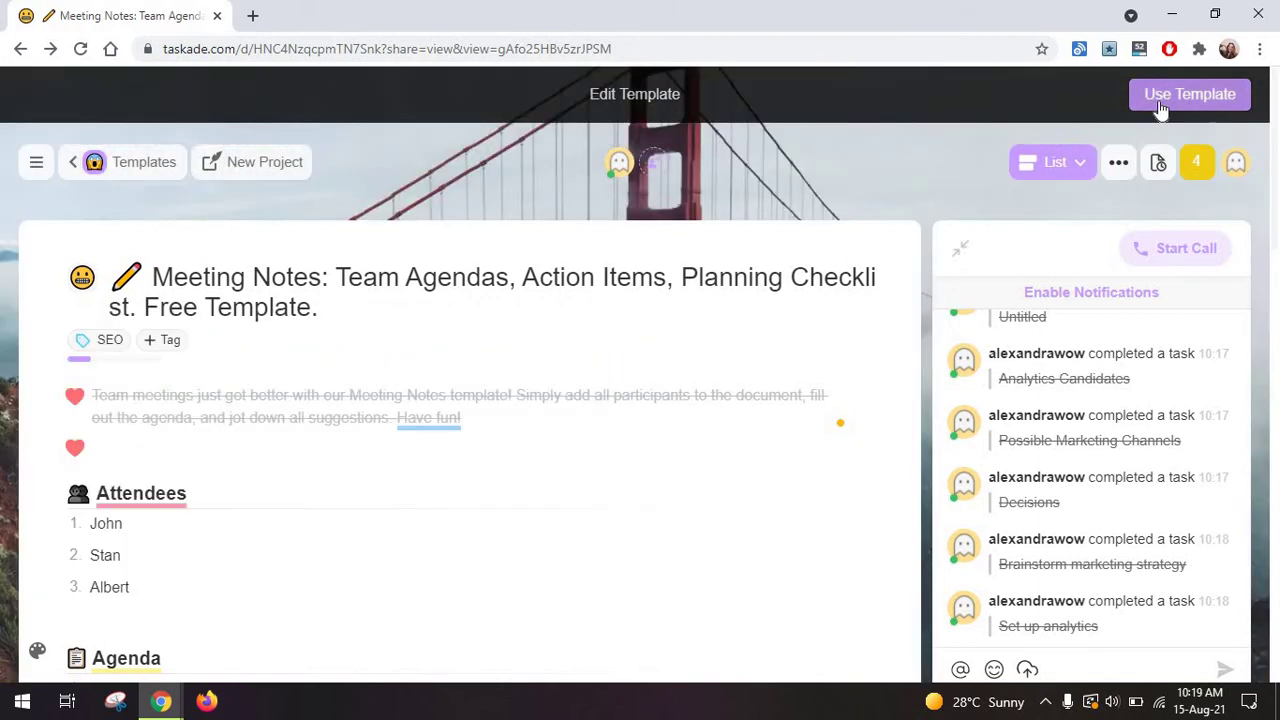
click(1160, 100)
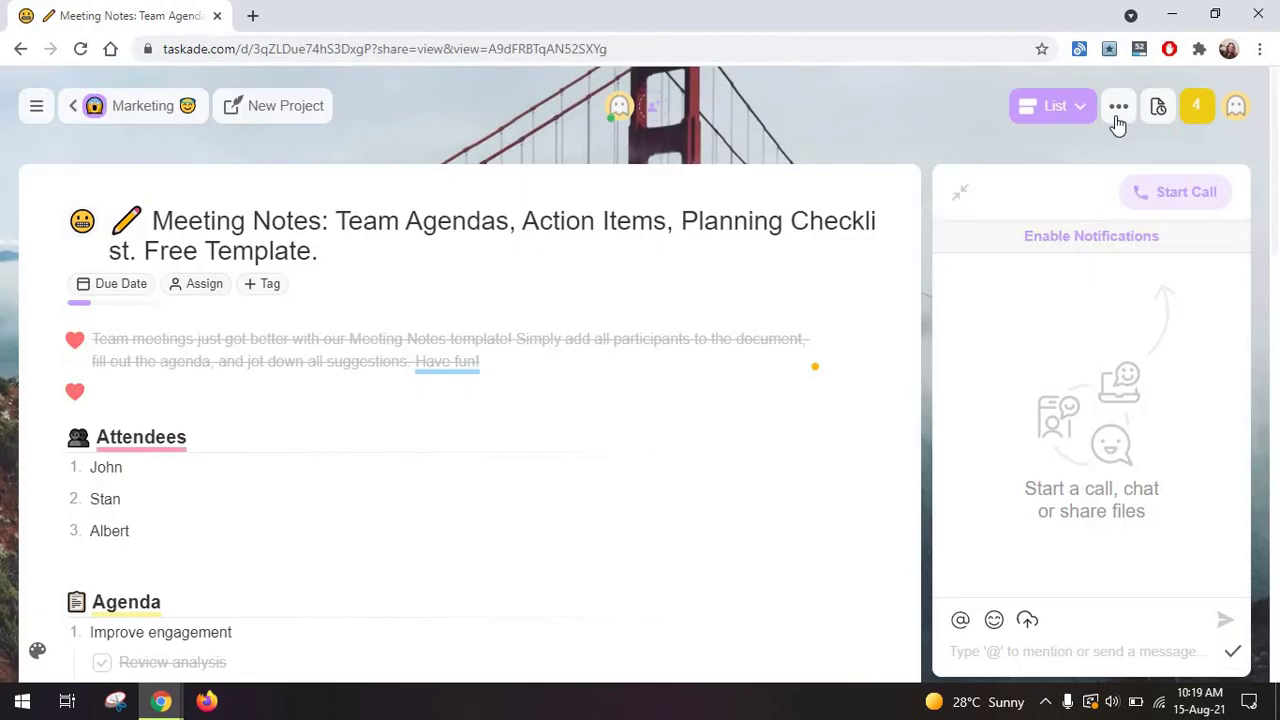
click(1118, 110)
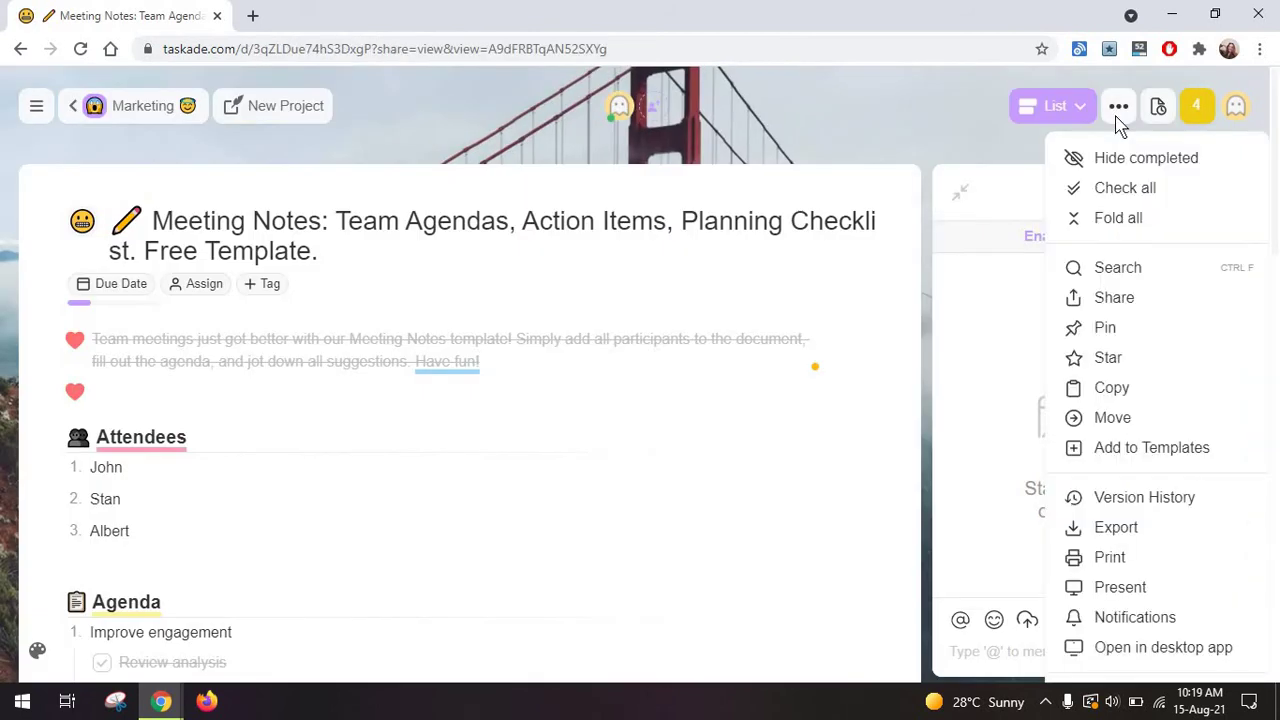
click(1068, 297)
click(640, 328)
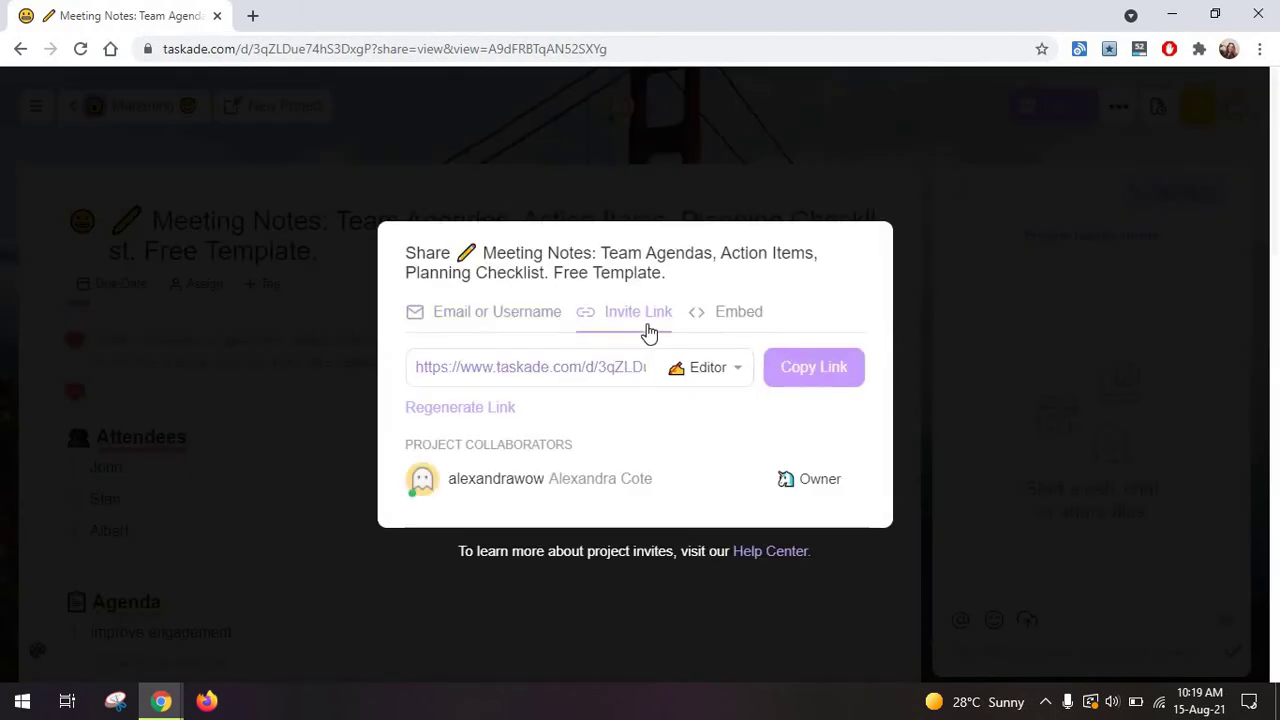
click(1008, 240)
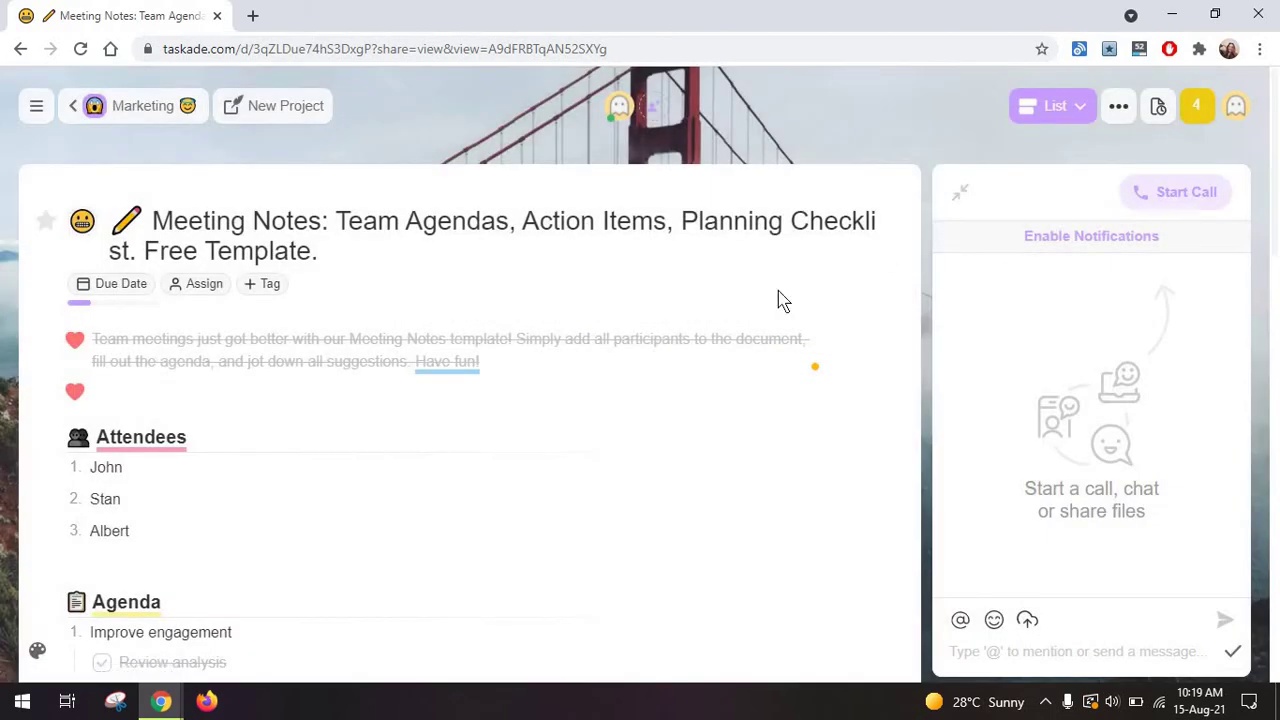
Step: Hide the chat panel, bring it back, then hide it again
scroll(767, 330, down, 3)
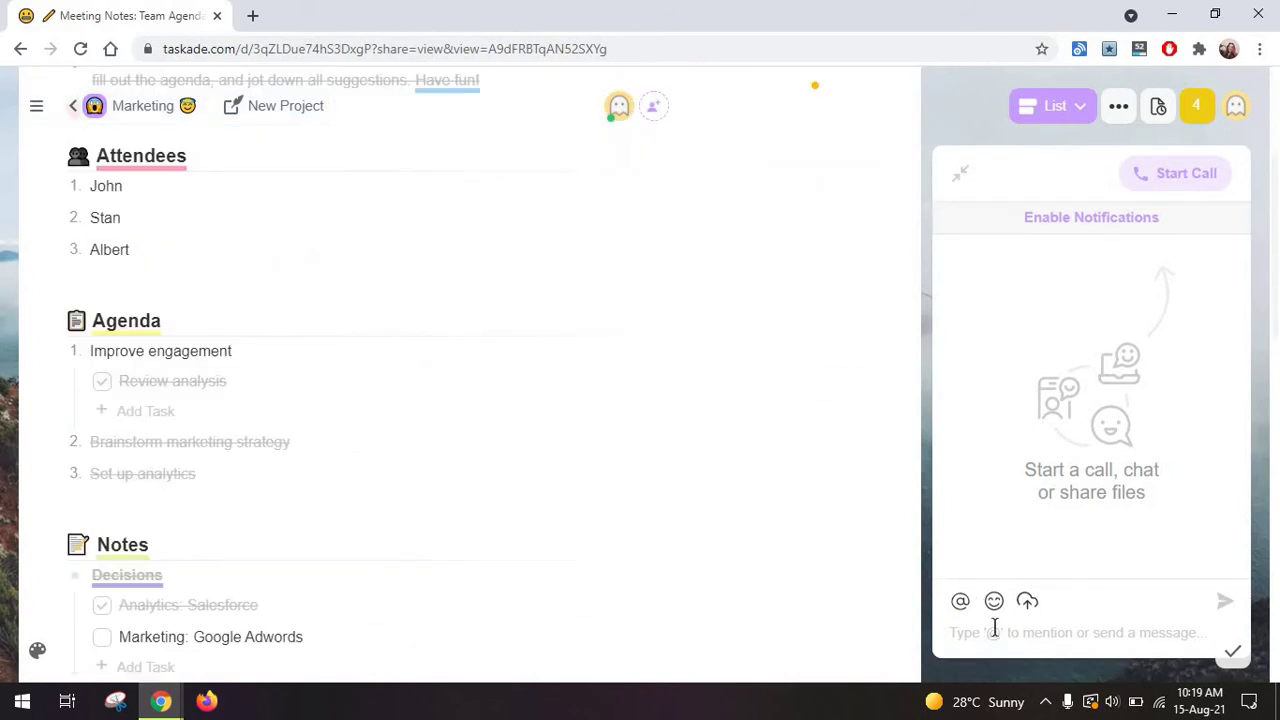
click(962, 176)
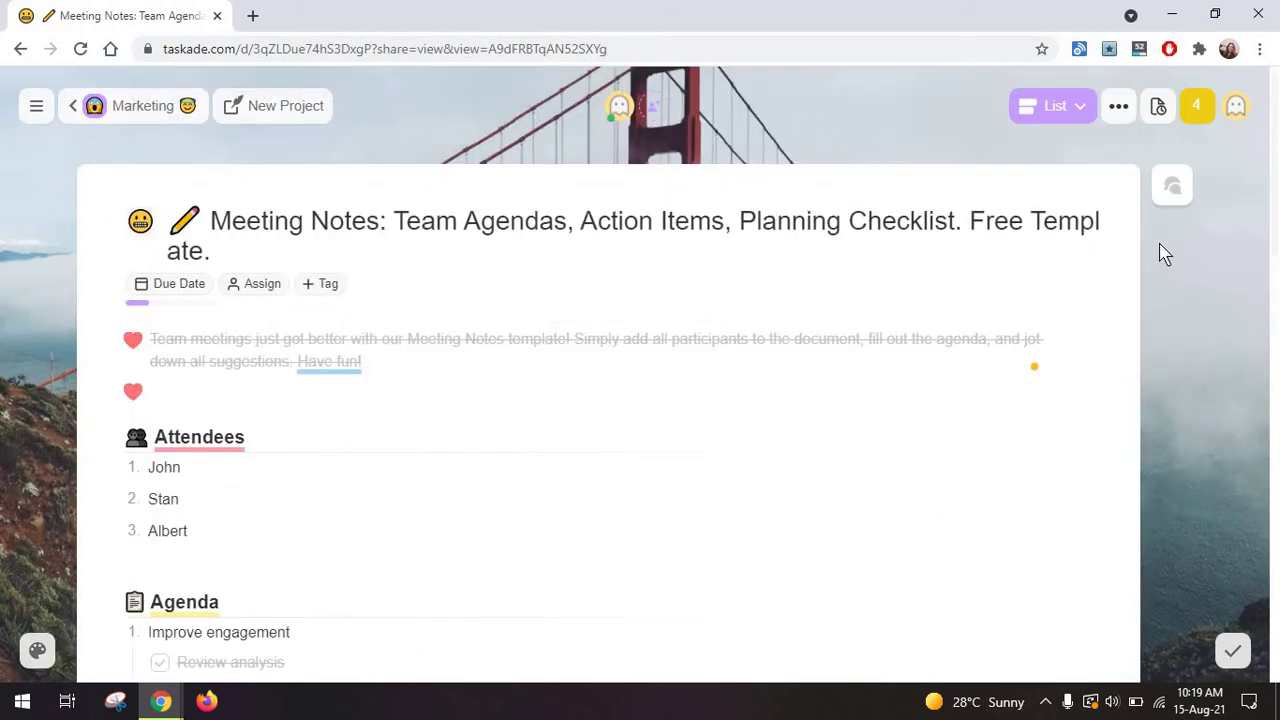
click(1172, 186)
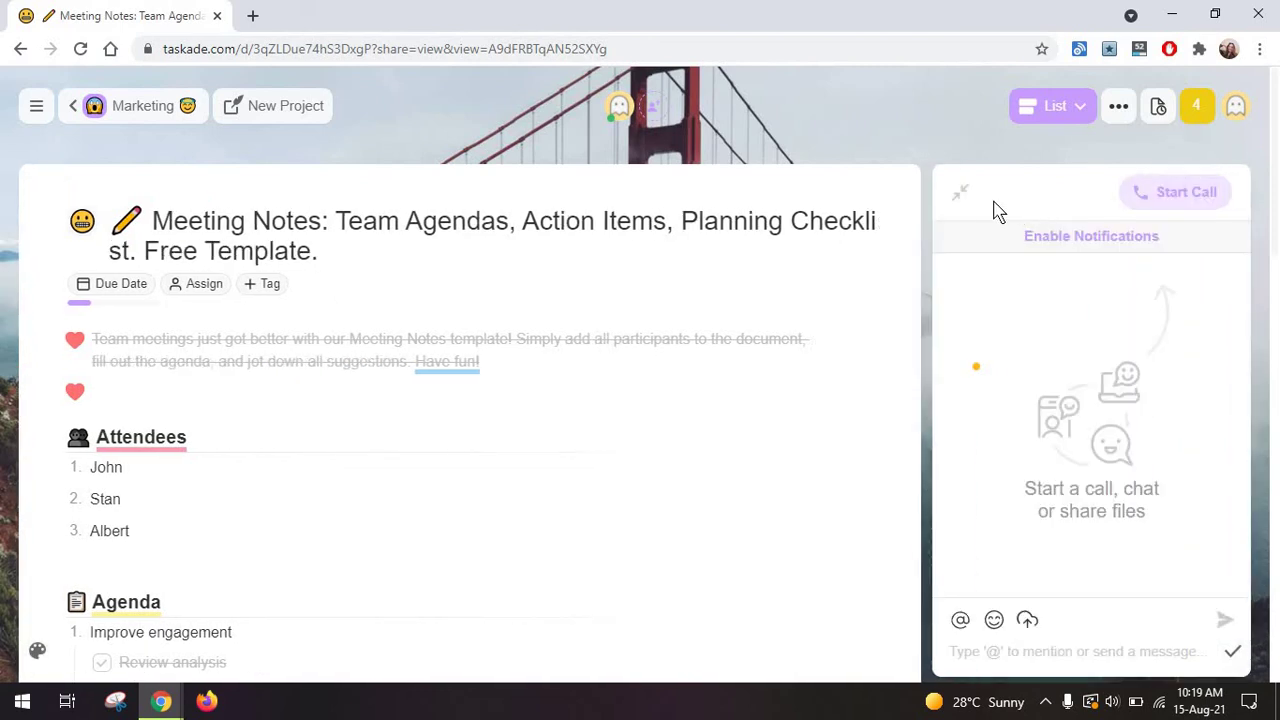
click(962, 194)
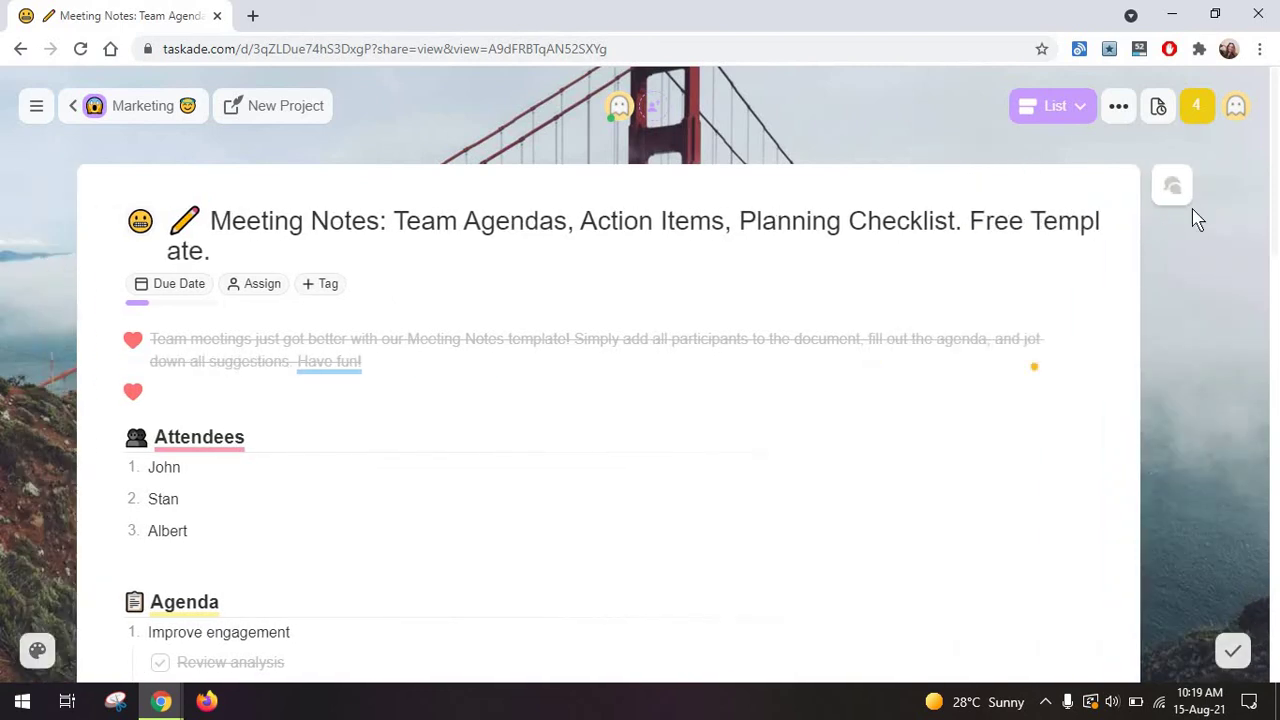
scroll(1137, 214, down, 1)
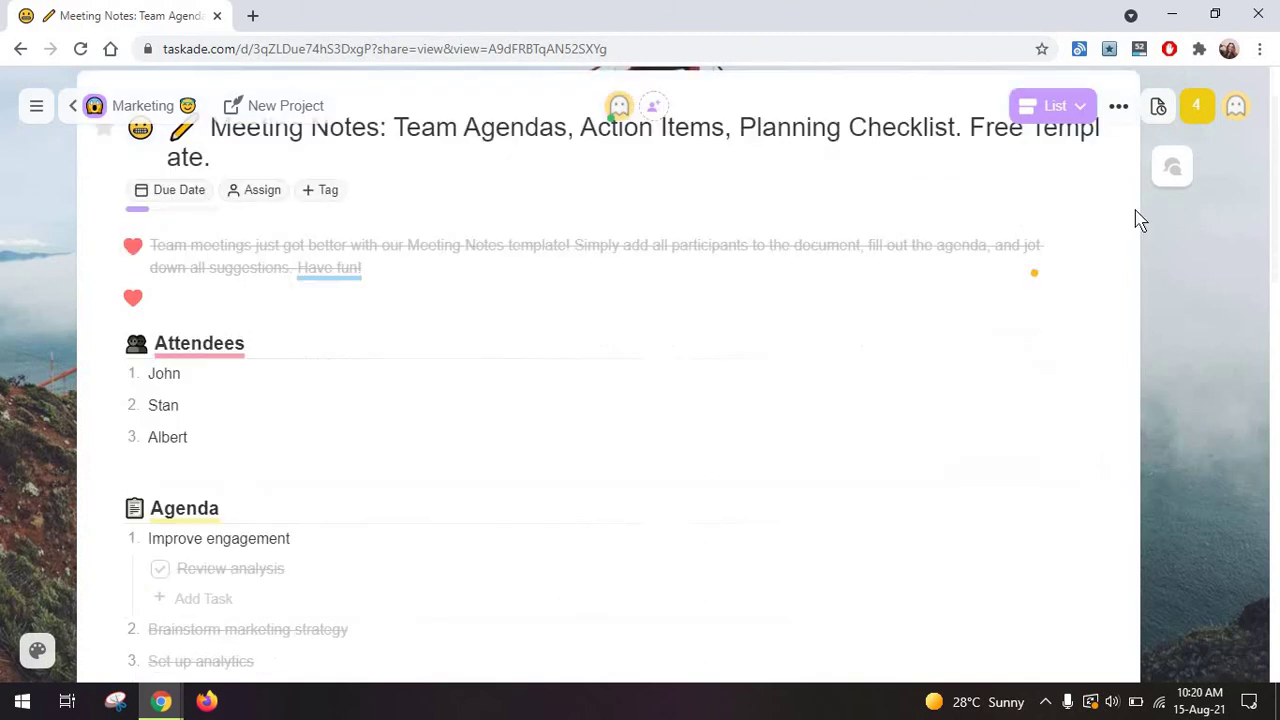
scroll(897, 403, down, 2)
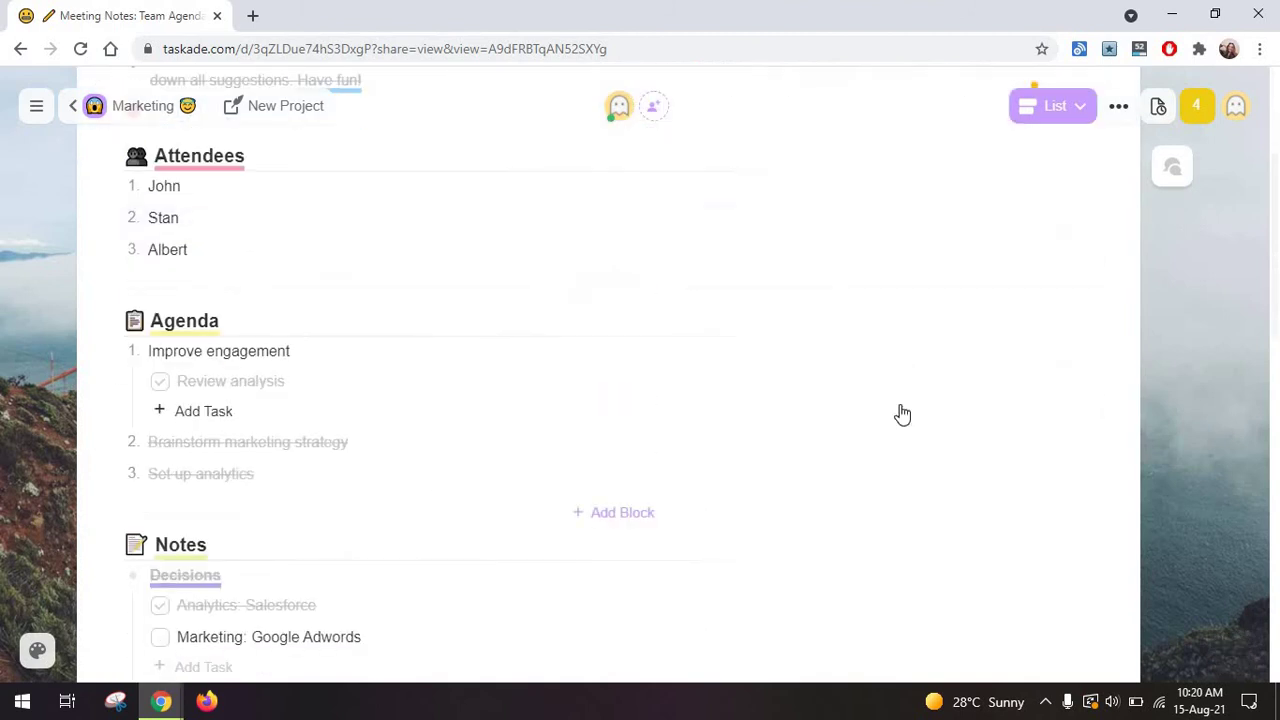
scroll(899, 414, up, 2)
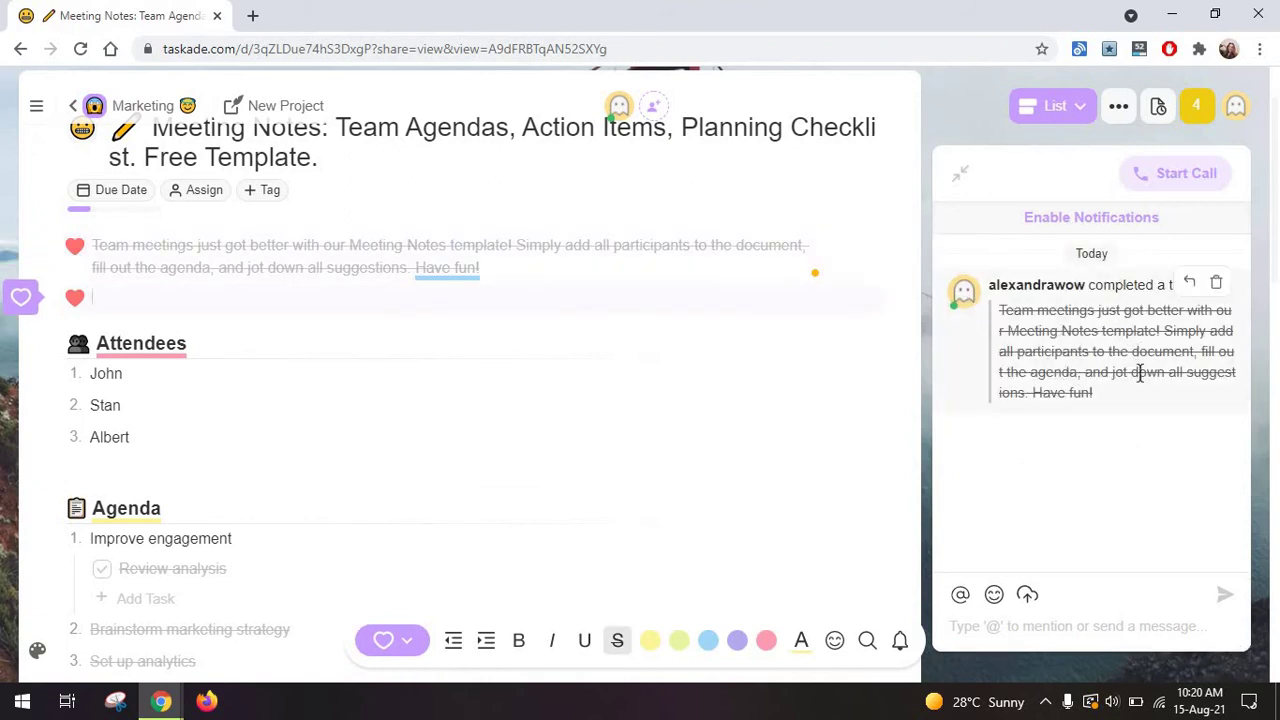
Step: Reply 'Thanks!' to the completed-task chat message
click(1189, 282)
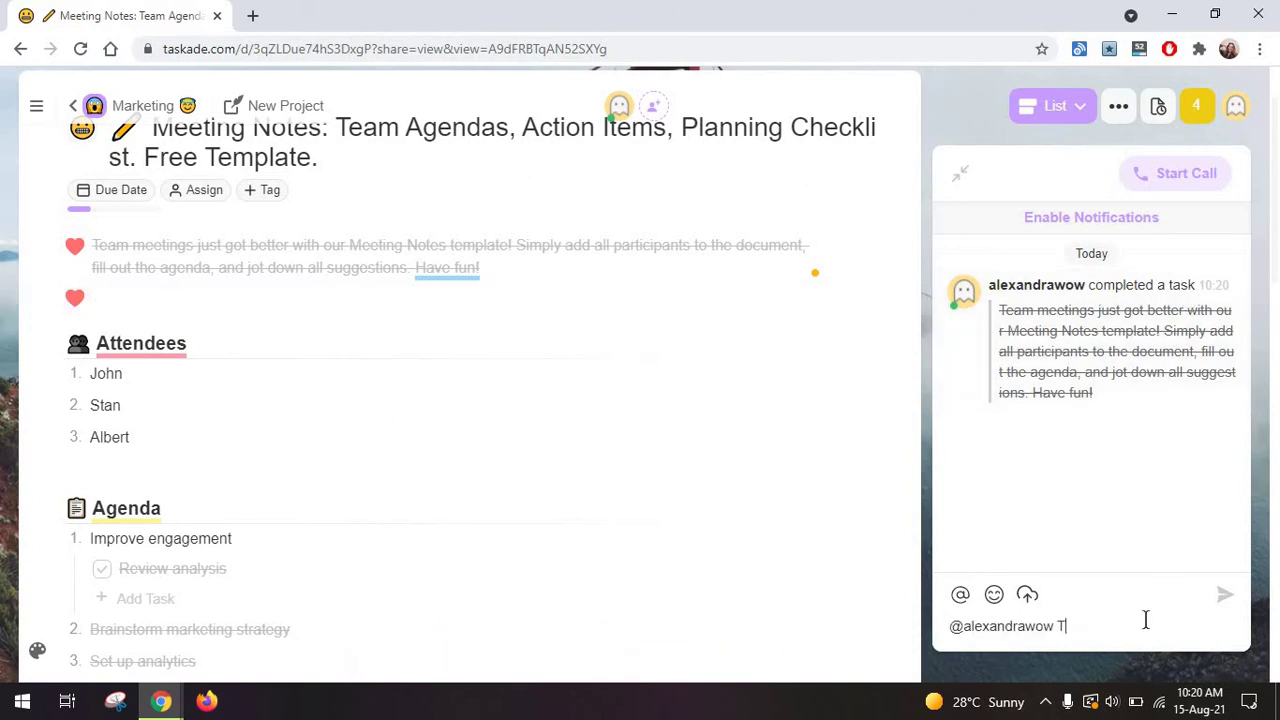
text(Thanks!)
key(Return)
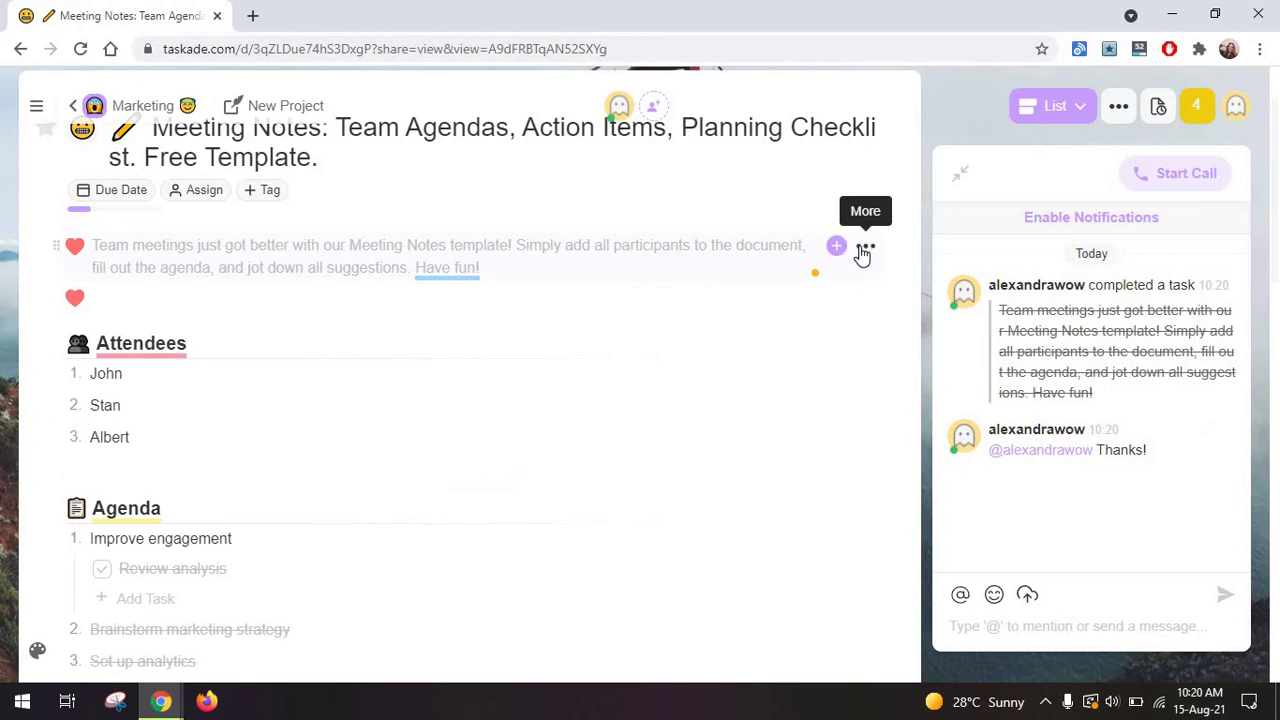
Step: Give the description task a due date repeating weekly on Mar
click(863, 257)
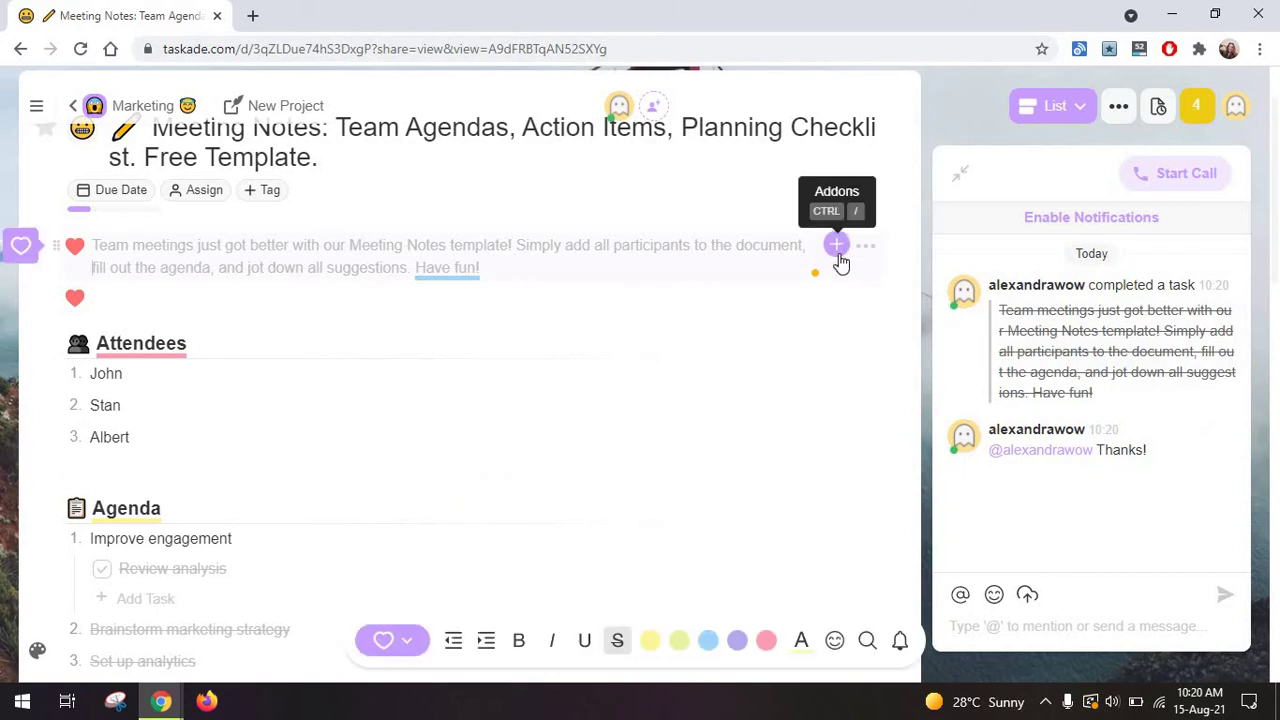
click(838, 246)
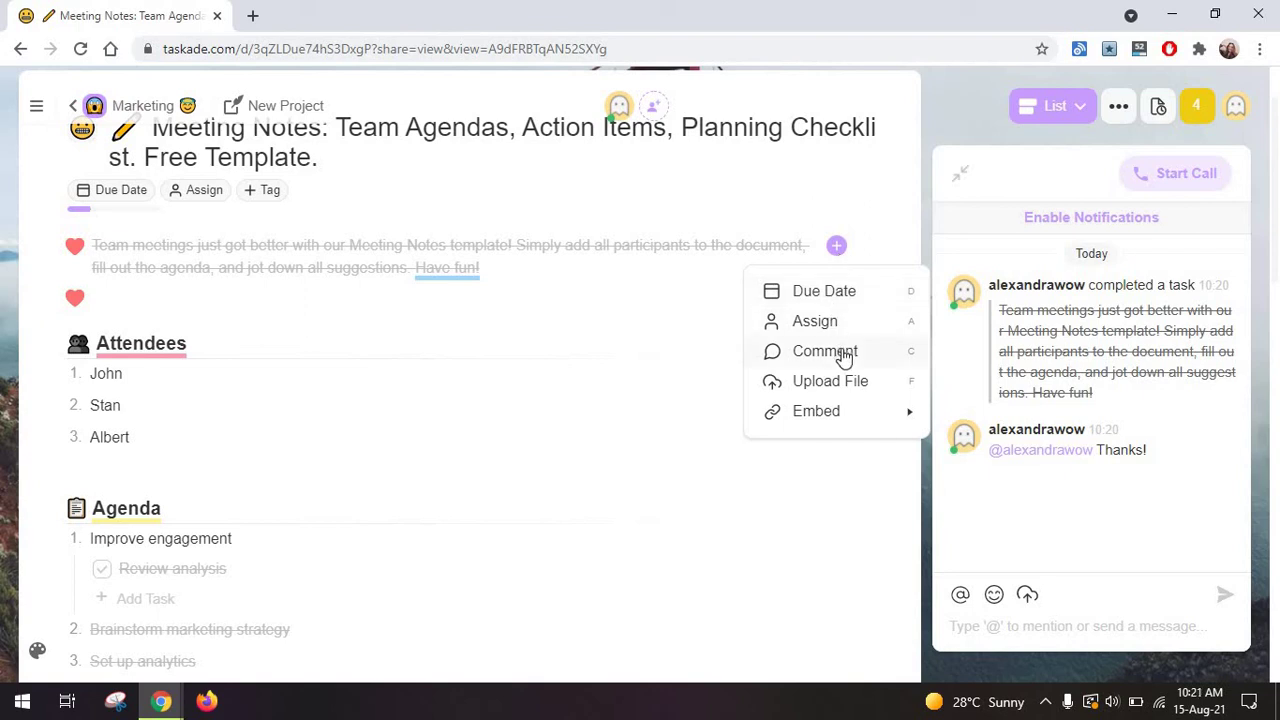
click(822, 291)
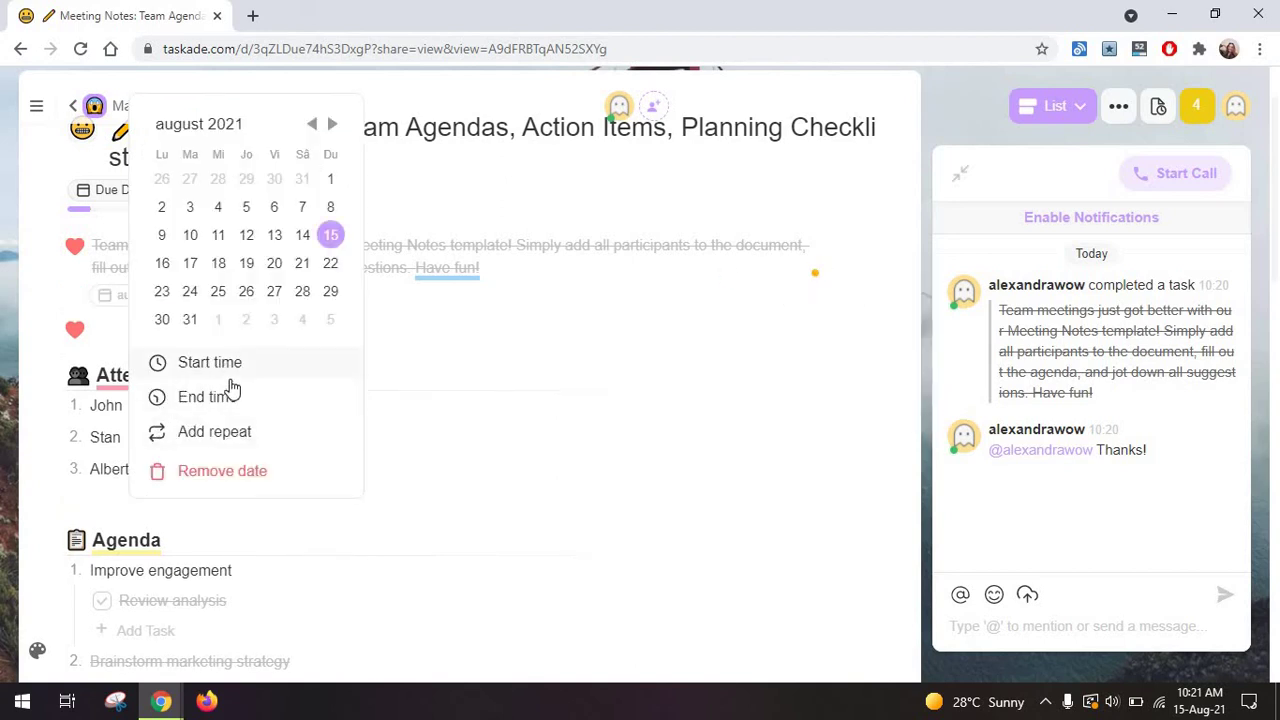
click(240, 434)
click(328, 432)
click(254, 292)
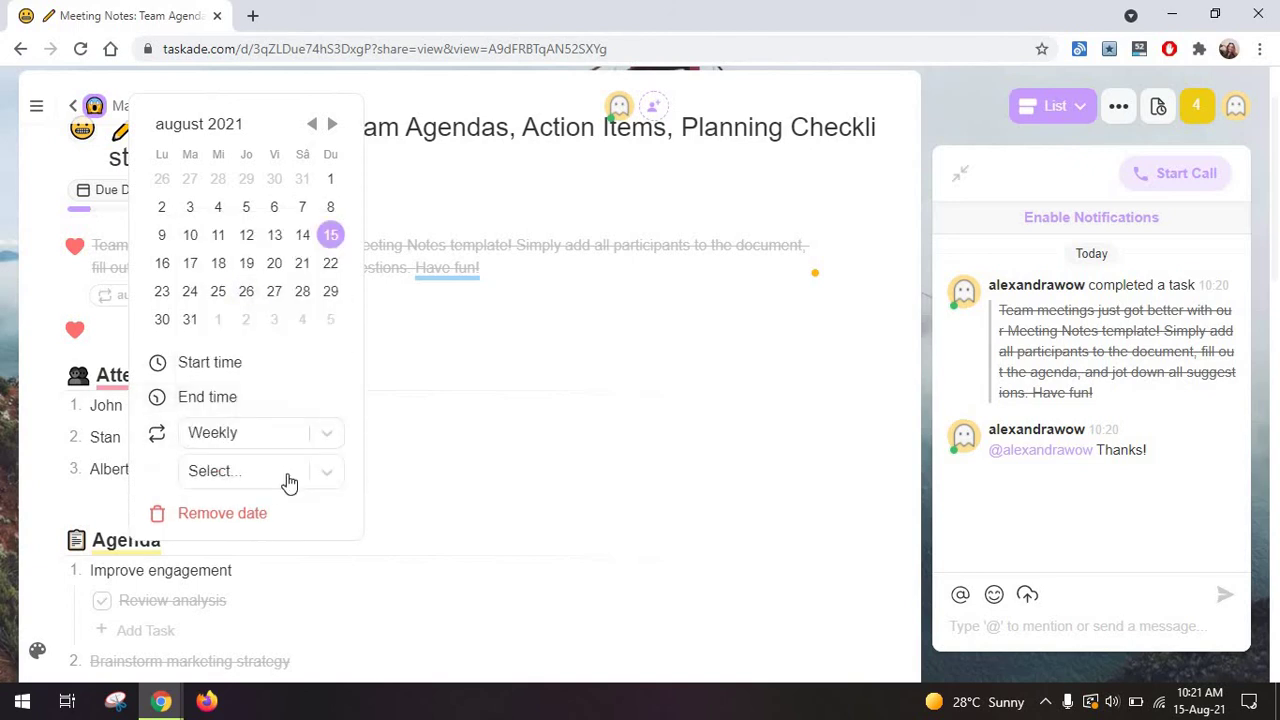
click(286, 474)
click(240, 275)
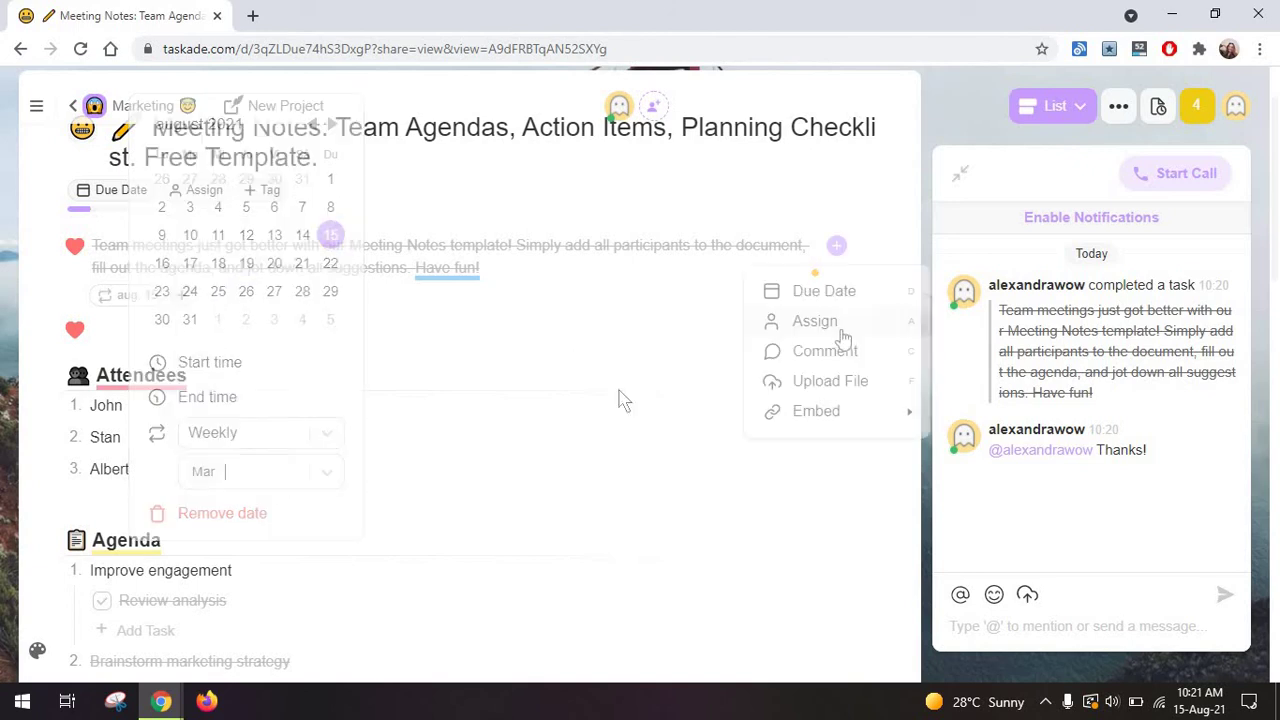
Step: Check the task's assignee options, then start a comment on the task
click(843, 338)
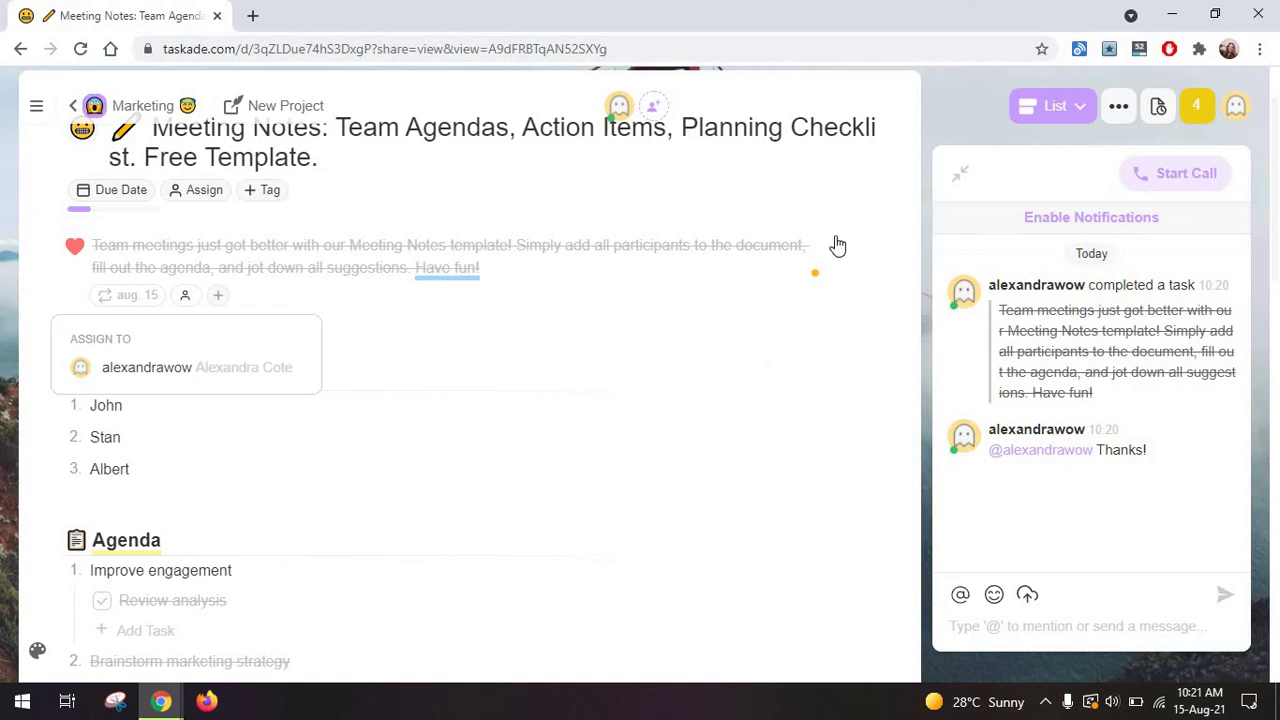
click(838, 245)
click(837, 246)
click(829, 351)
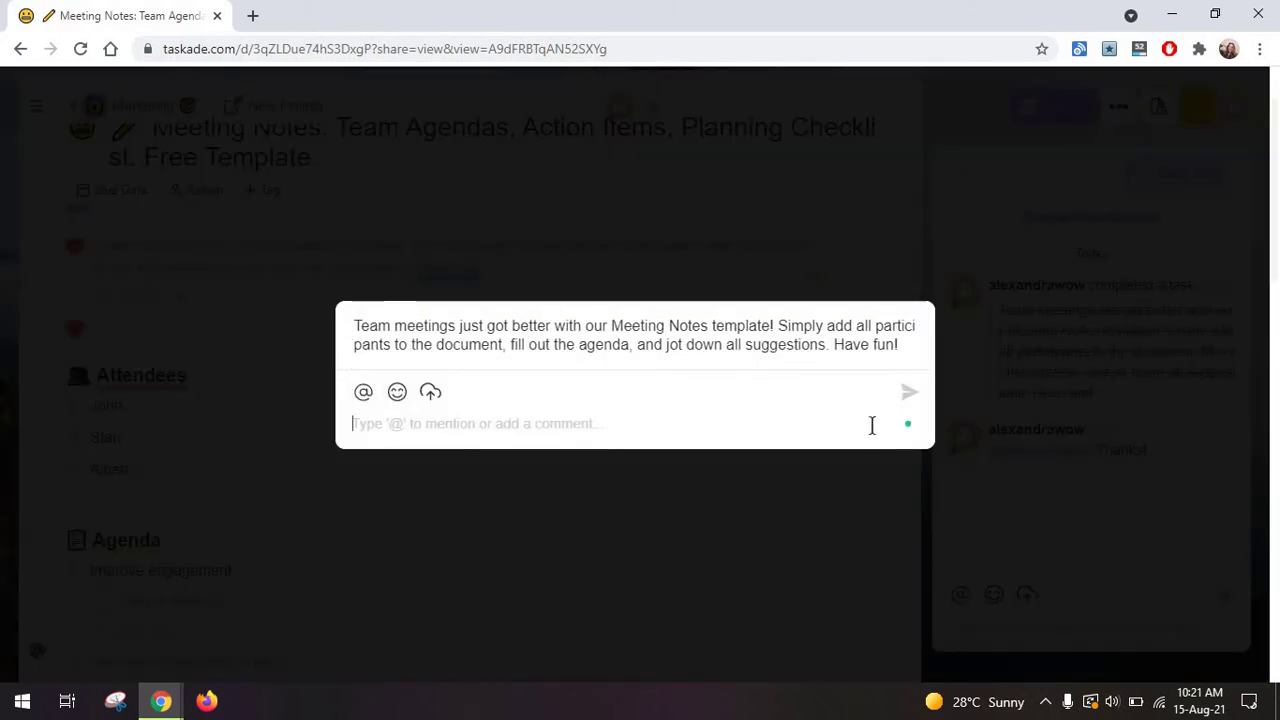
Step: Post three comments 'gfgfgfg', 'gfgh' and 'hghgh' on the intro task
text(gfgfgfgfg)
key(Return)
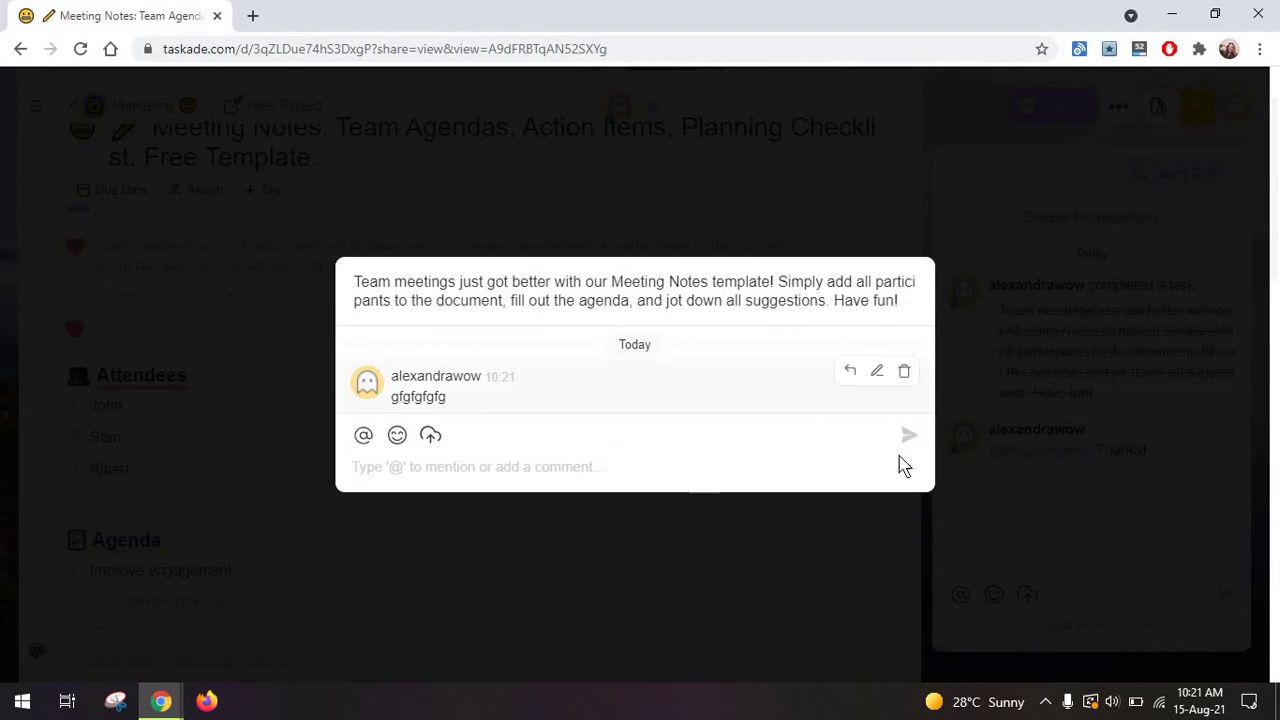
text(gfgh)
key(Return)
text(hghgh)
key(Return)
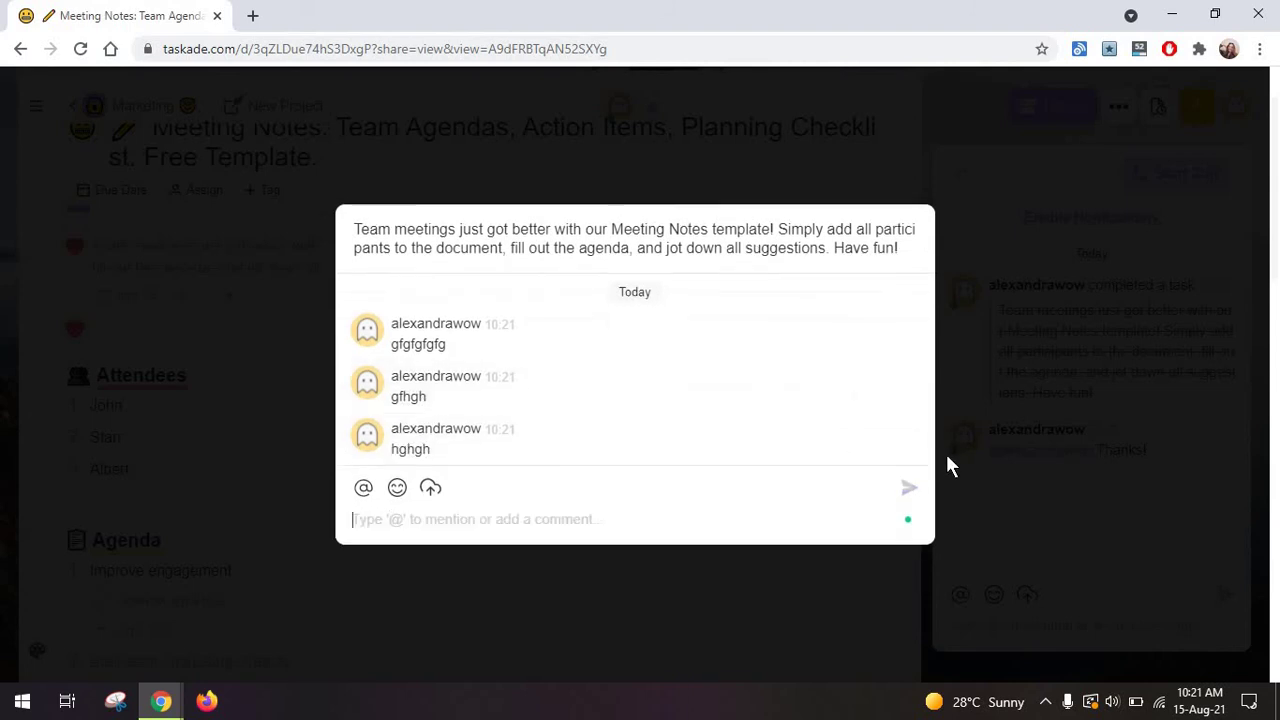
click(945, 451)
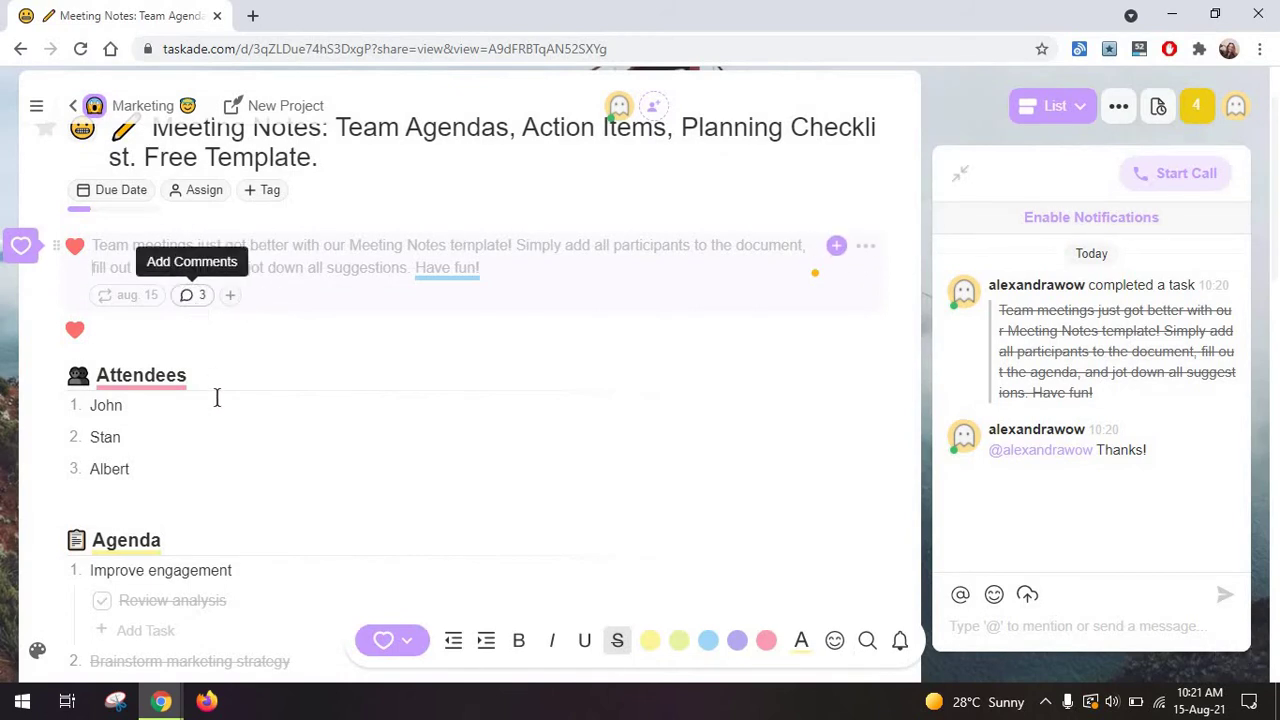
Step: Reopen the task's comment thread with the C shortcut and close it again
click(836, 245)
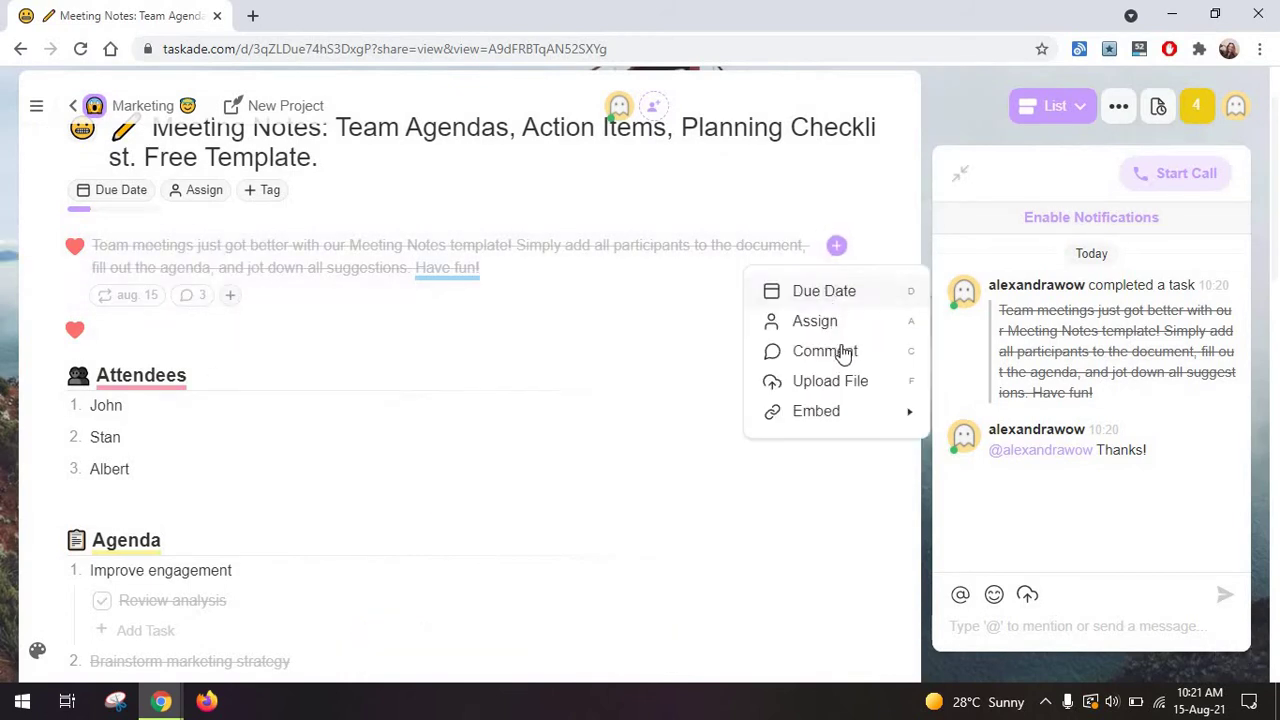
key(c)
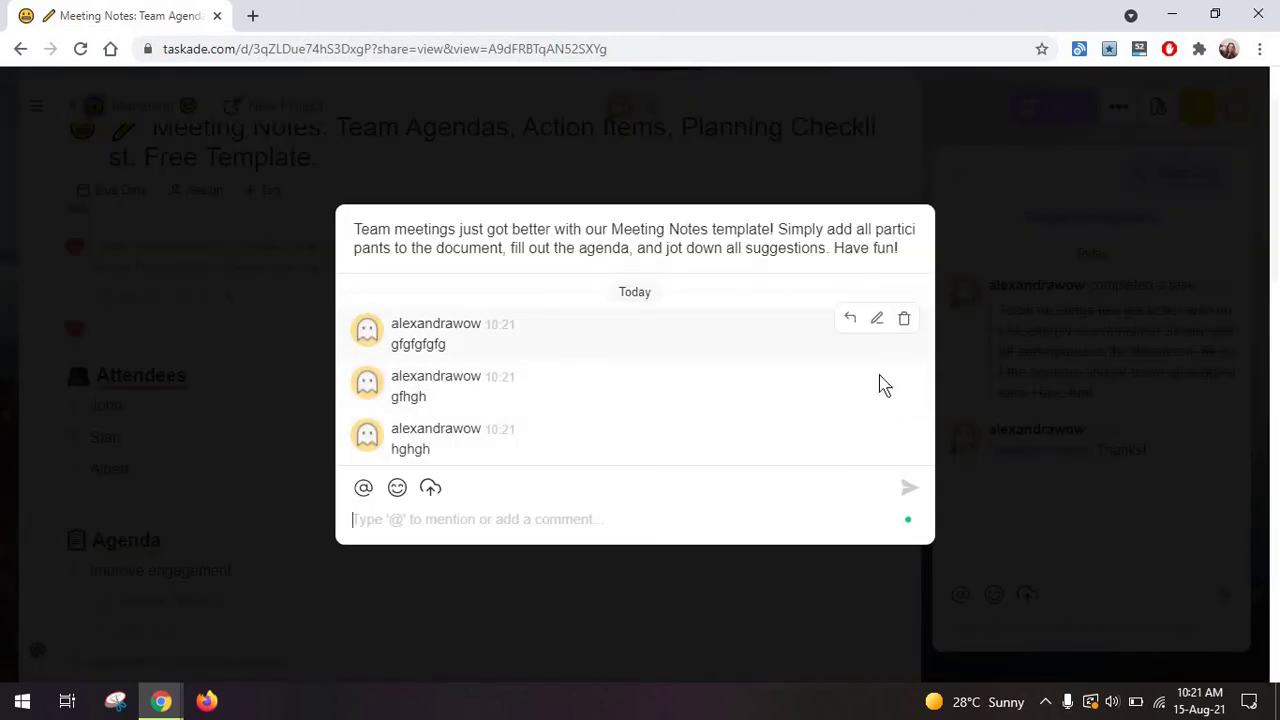
key(Escape)
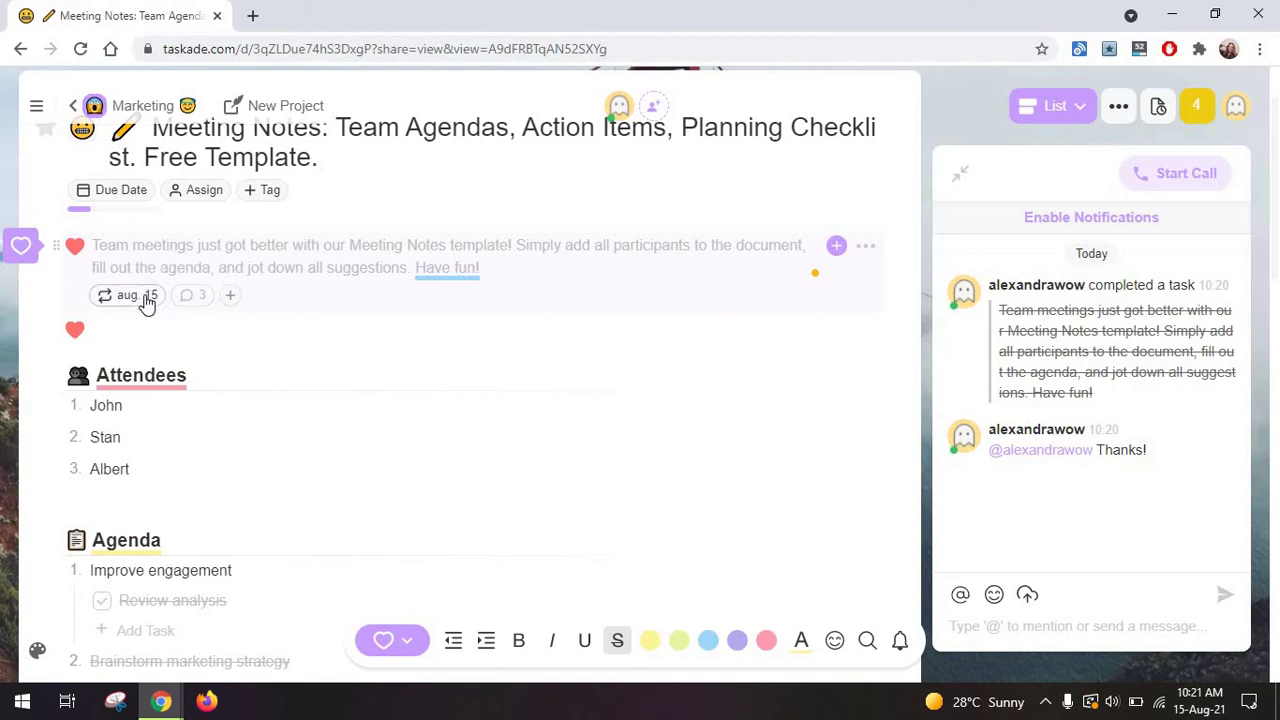
Step: Embed the pasted YouTube link for the Adobe Spark tutorial in the intro task
click(229, 298)
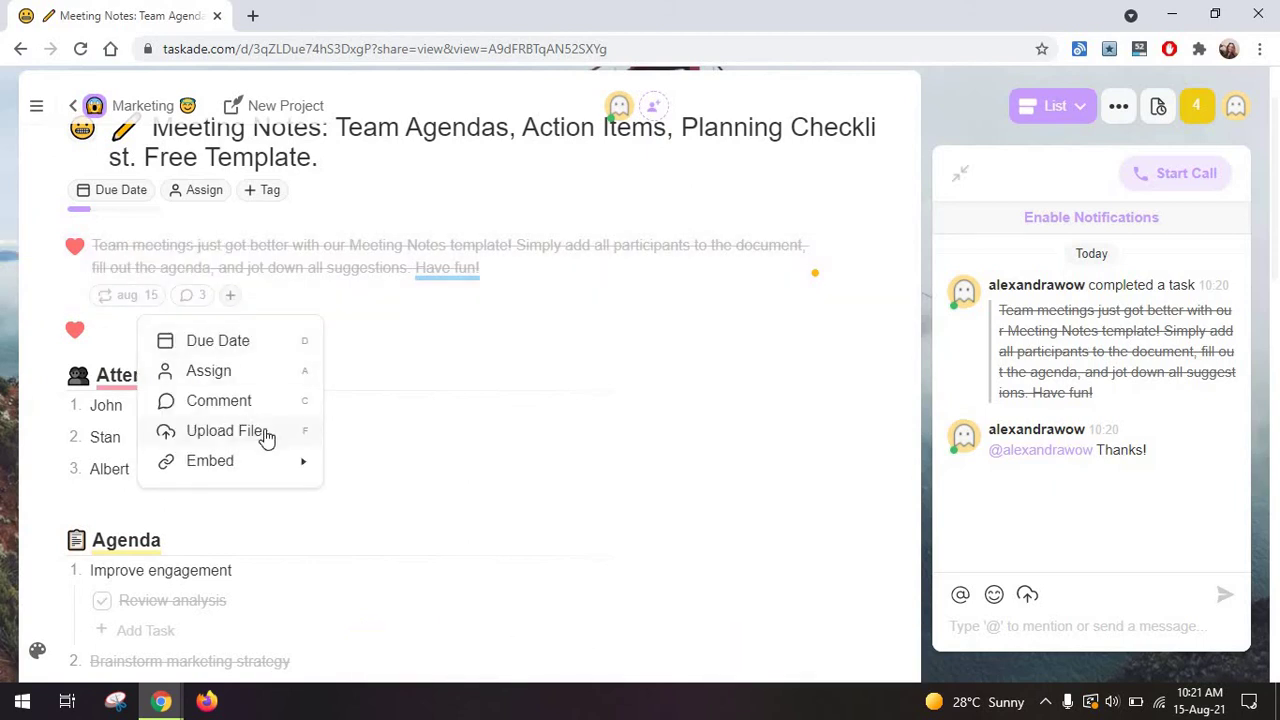
mouse_move(274, 466)
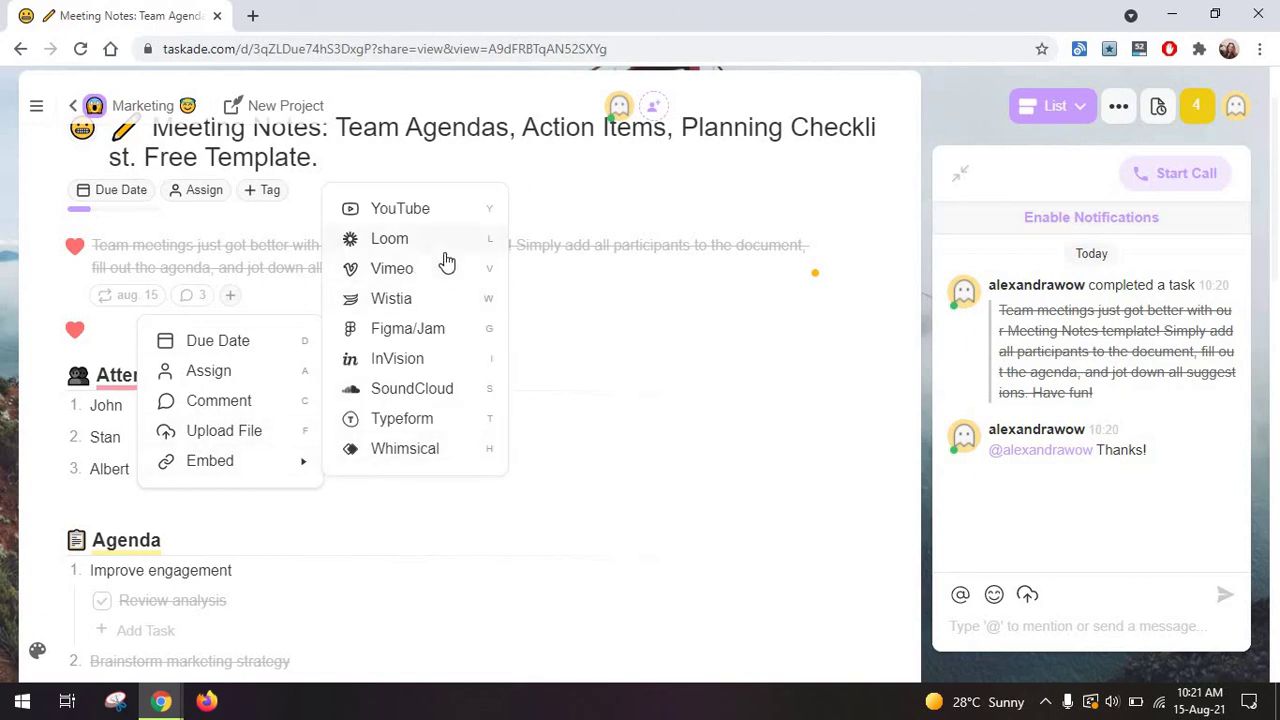
click(420, 210)
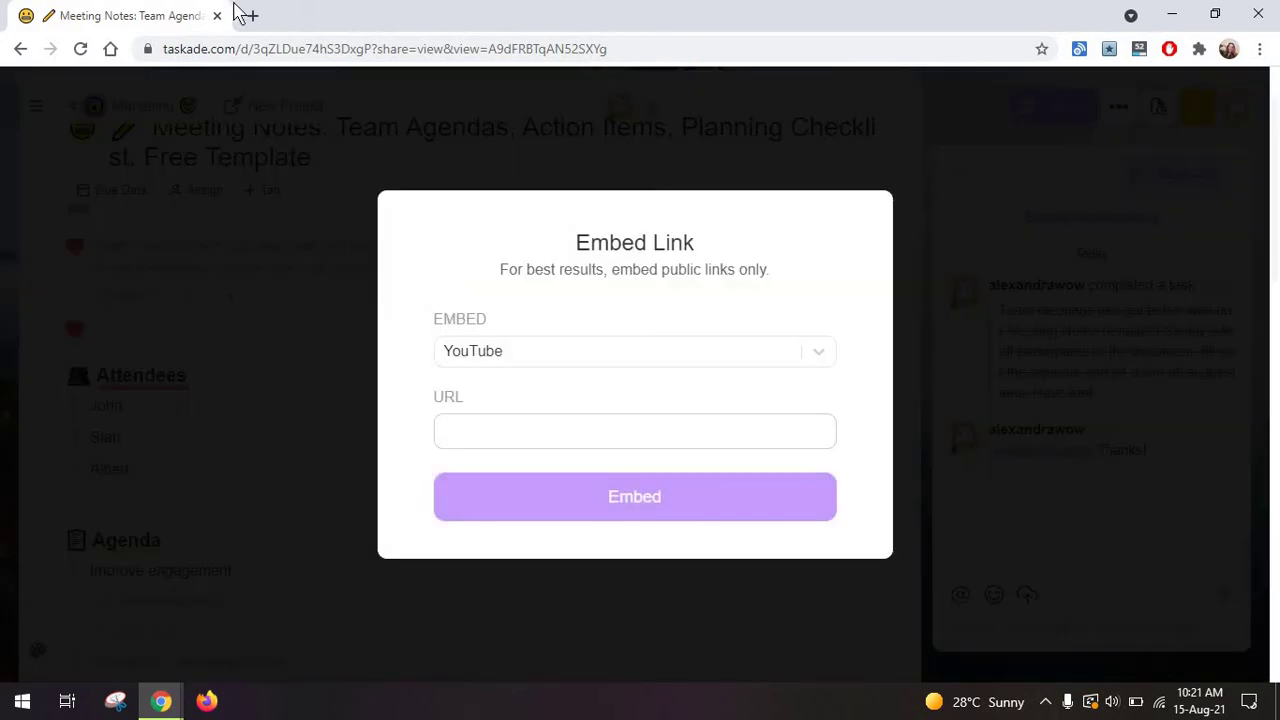
text(https://www.youtube.com/watch?v=x6WGQ5D1HKk)
click(665, 490)
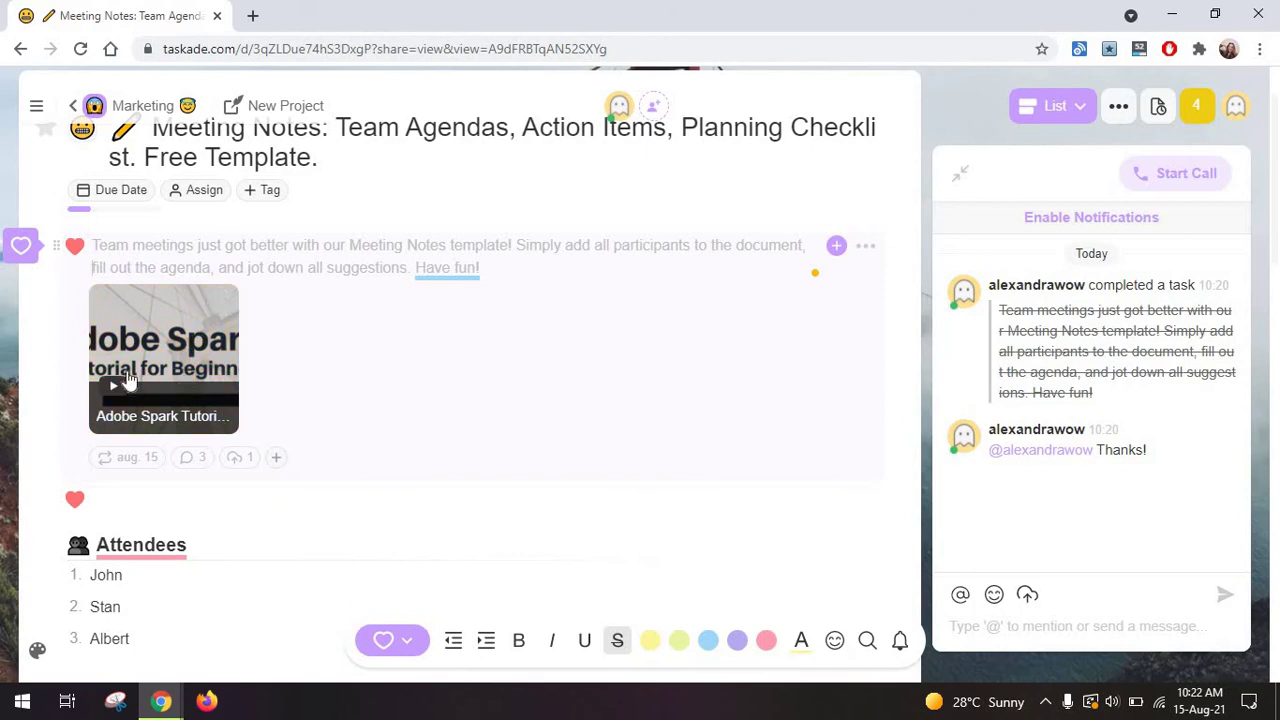
Step: Reopen and dismiss the task's add-ons list, then review the embedded video
click(272, 458)
mouse_move(367, 627)
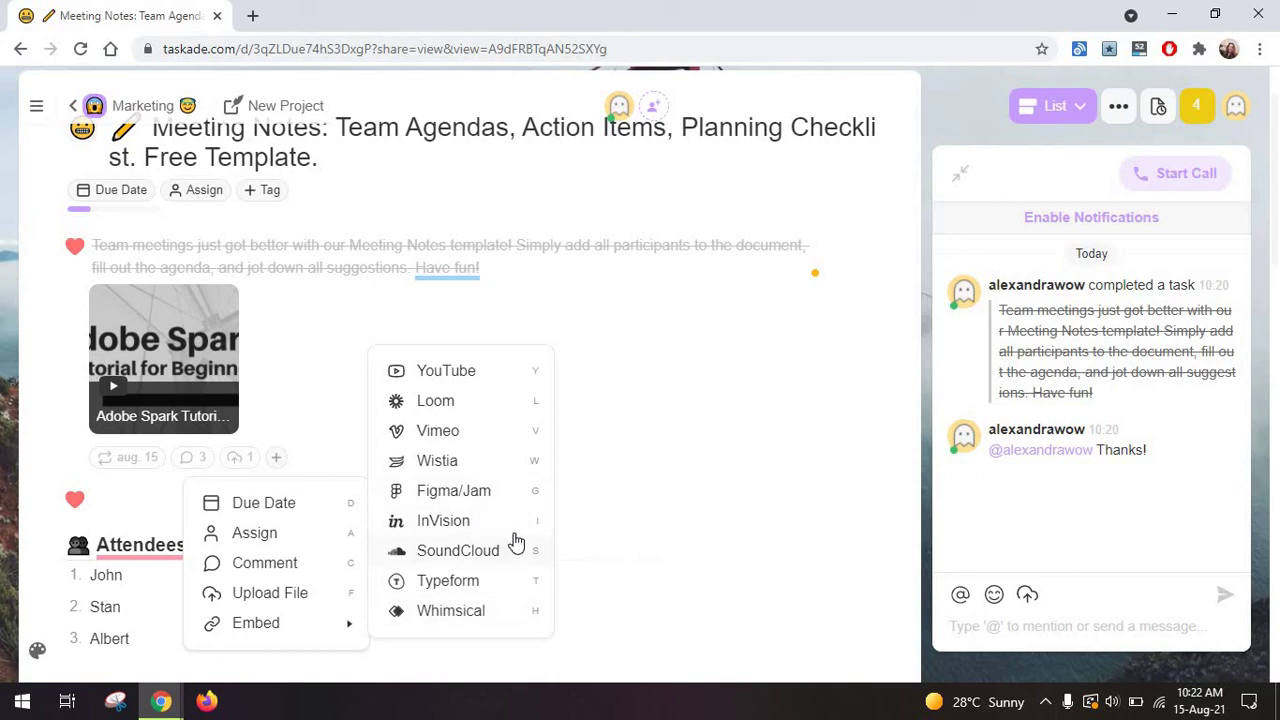
click(566, 349)
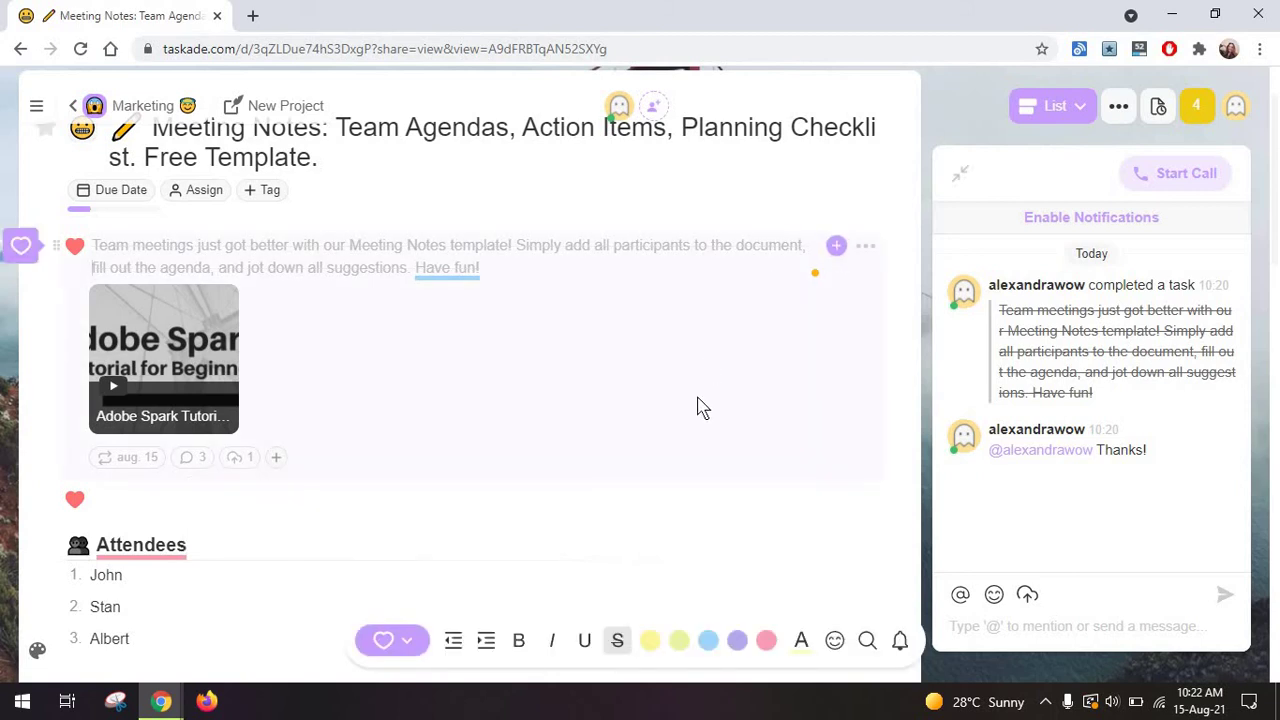
scroll(700, 407, down, 6)
scroll(700, 407, up, 8)
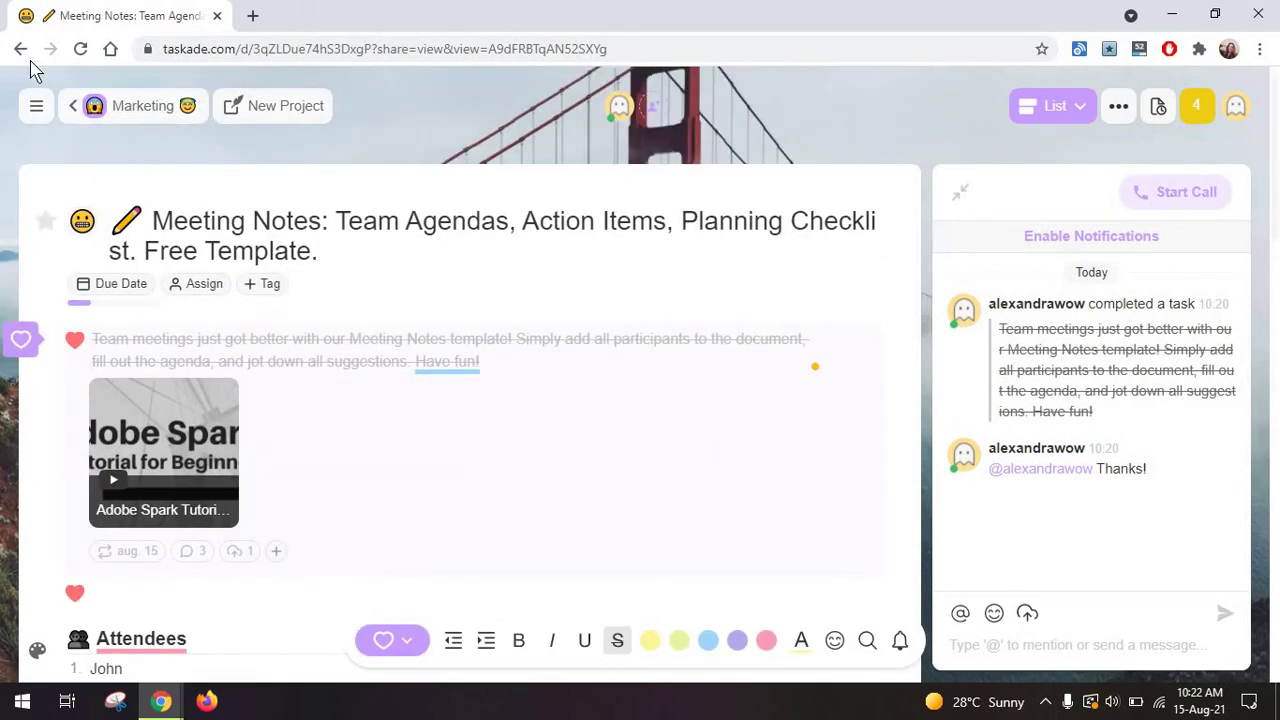
Step: Check the Marketing space's Tasks view, then reopen the Meeting Notes project
click(138, 106)
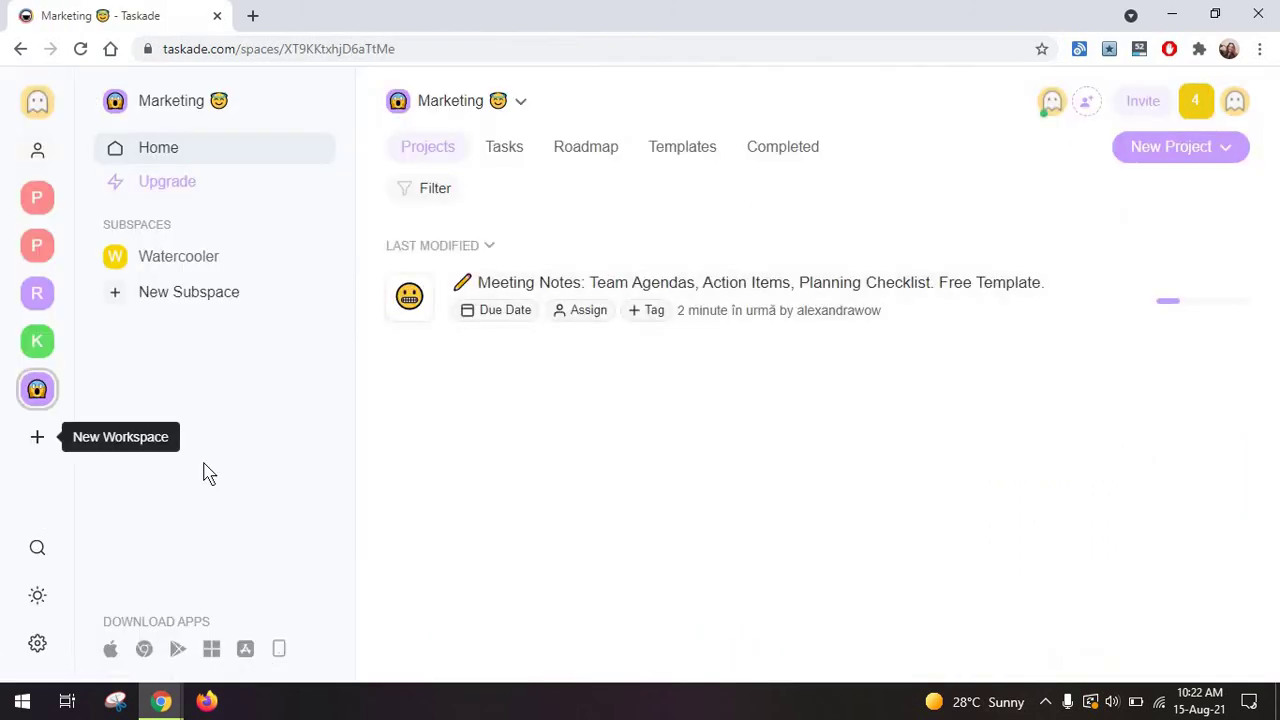
click(506, 152)
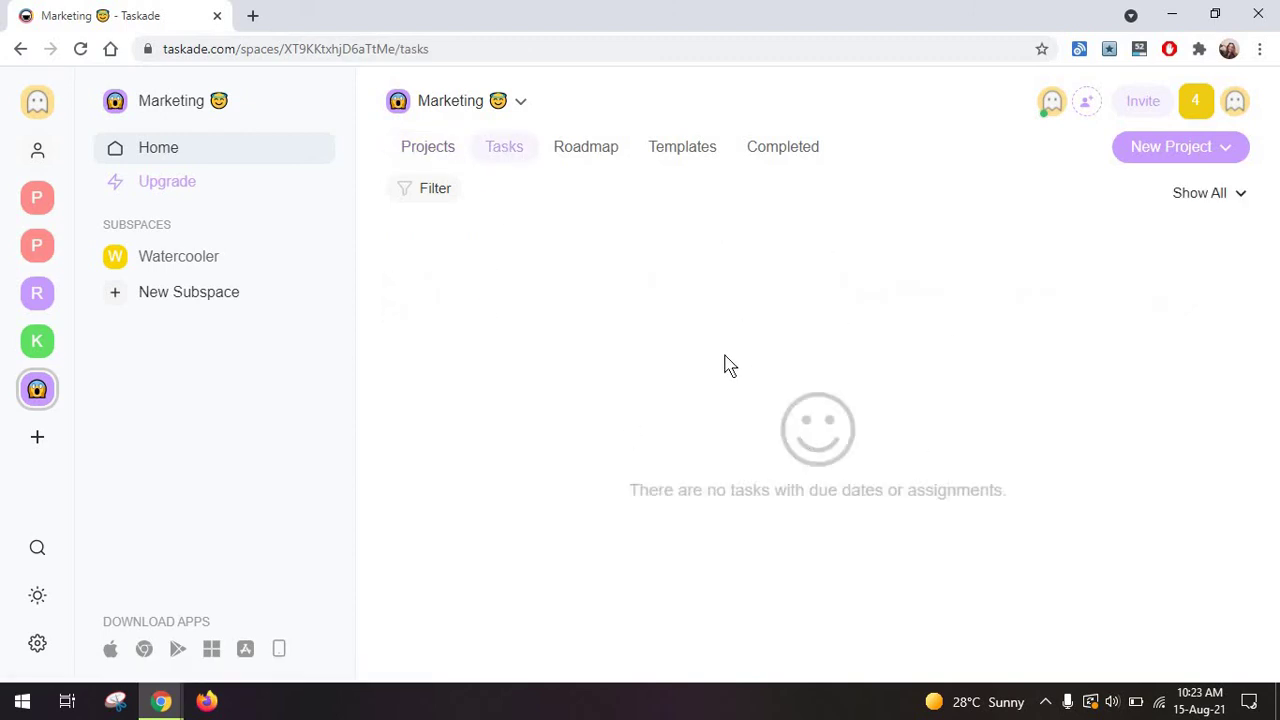
click(450, 156)
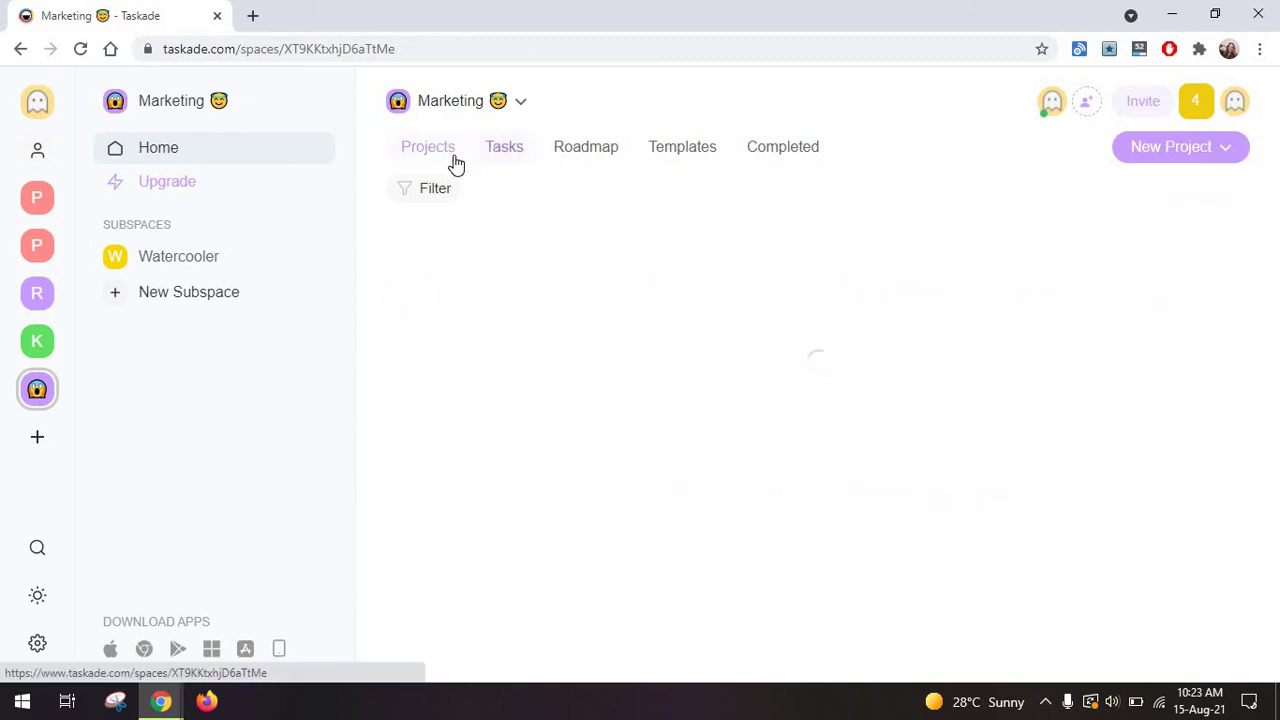
click(662, 288)
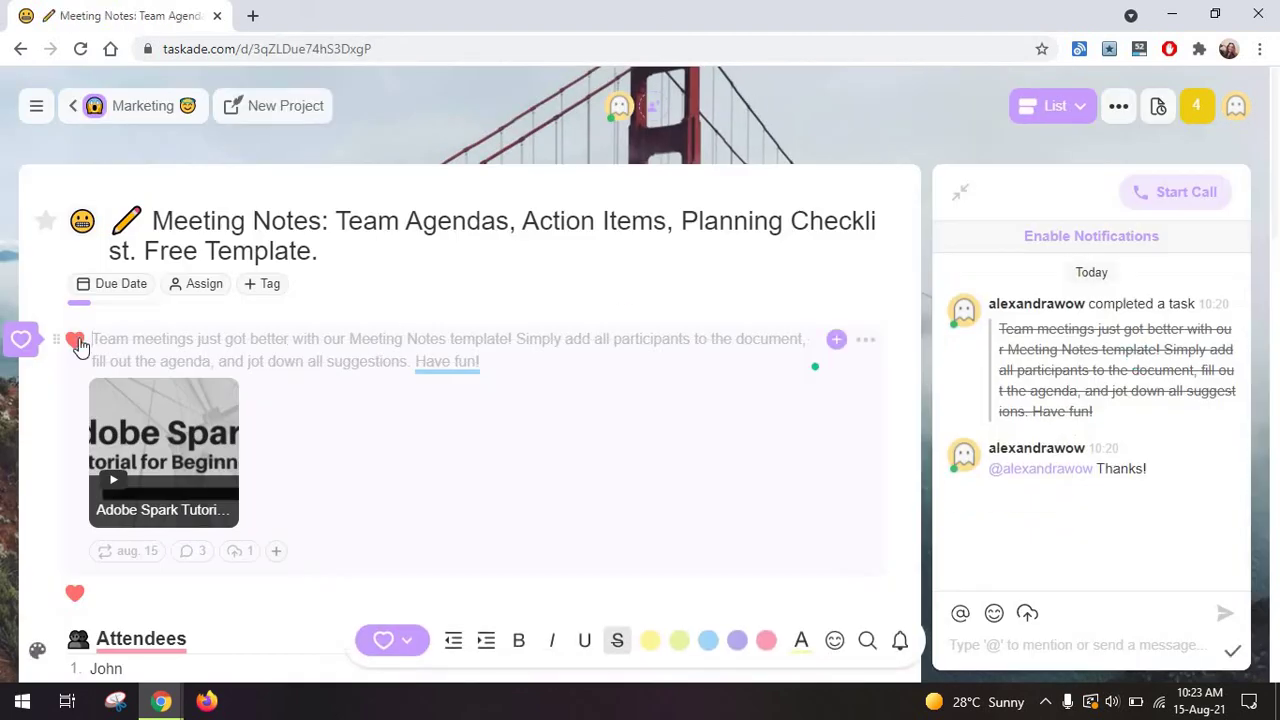
Step: Mark the intro task not completed and extend its date to Aug 15 – Aug 16
click(75, 340)
click(145, 553)
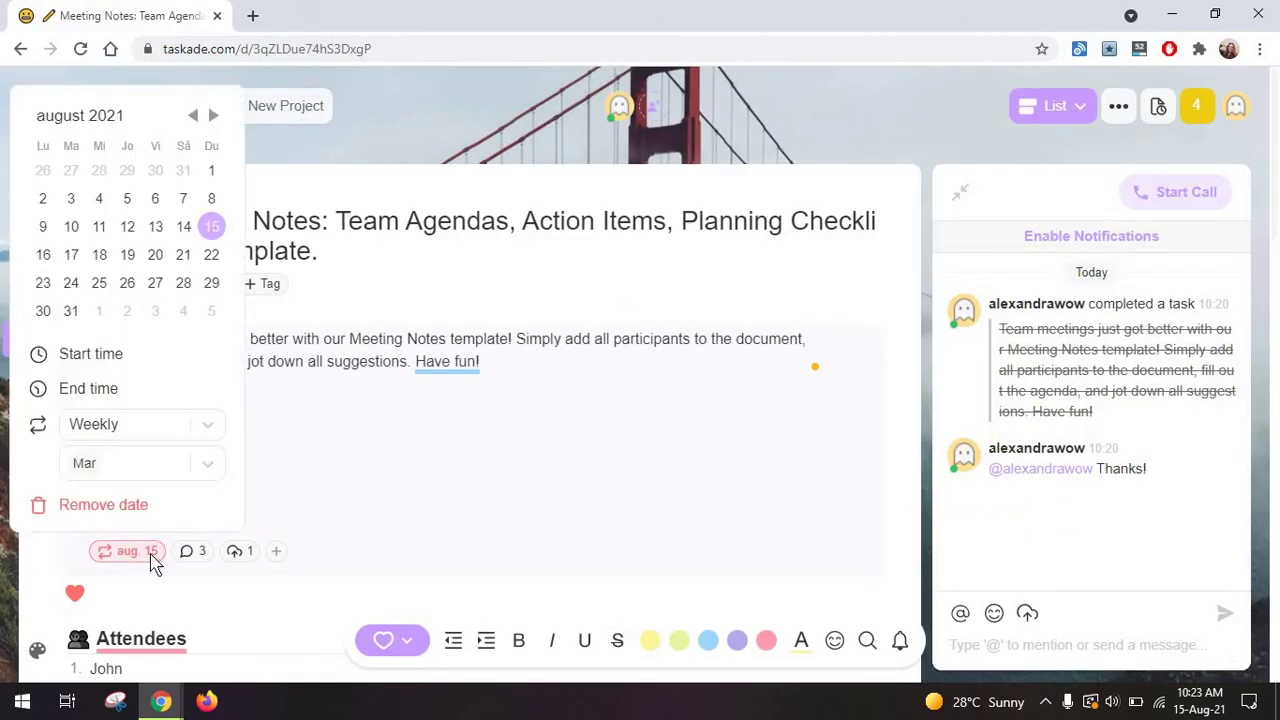
click(105, 395)
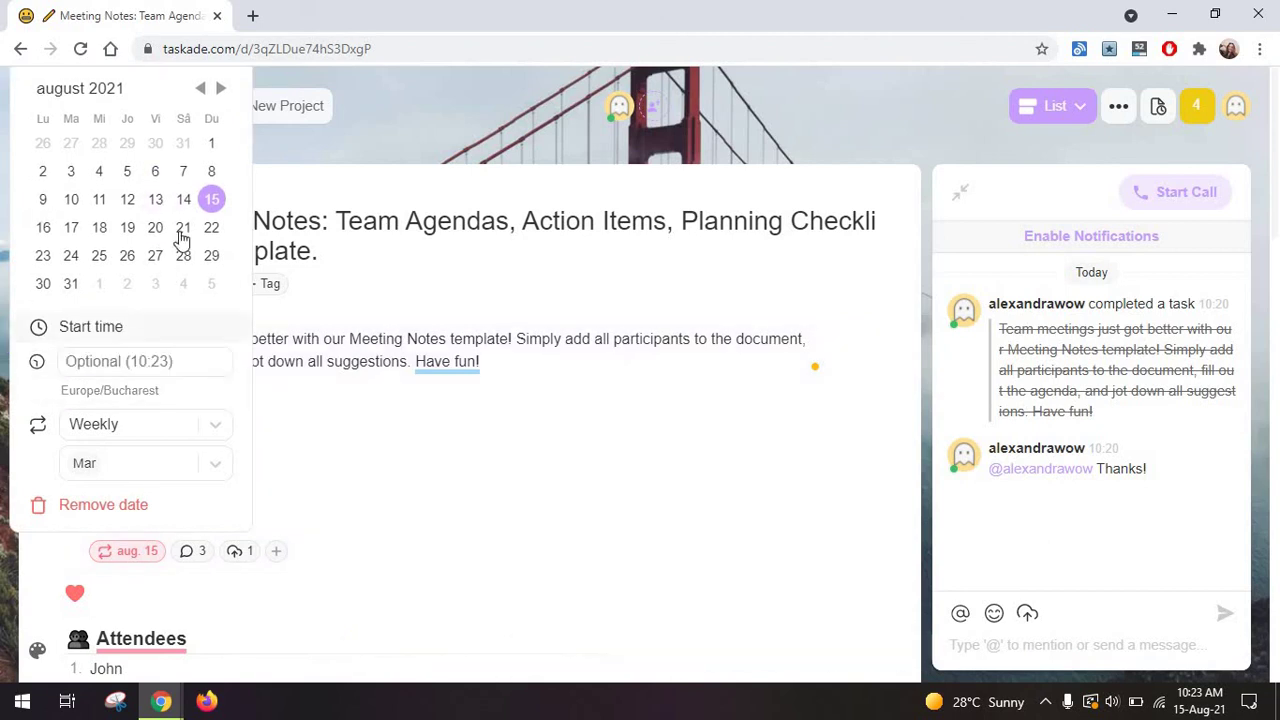
click(50, 231)
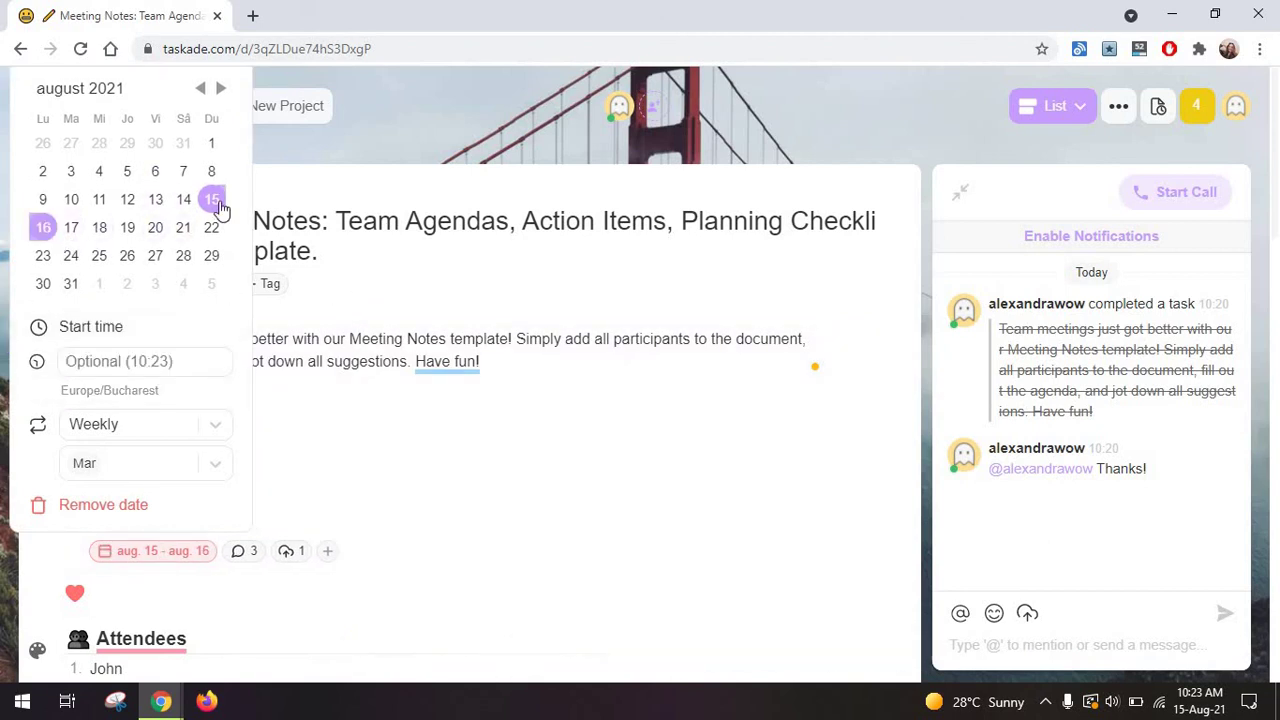
click(338, 208)
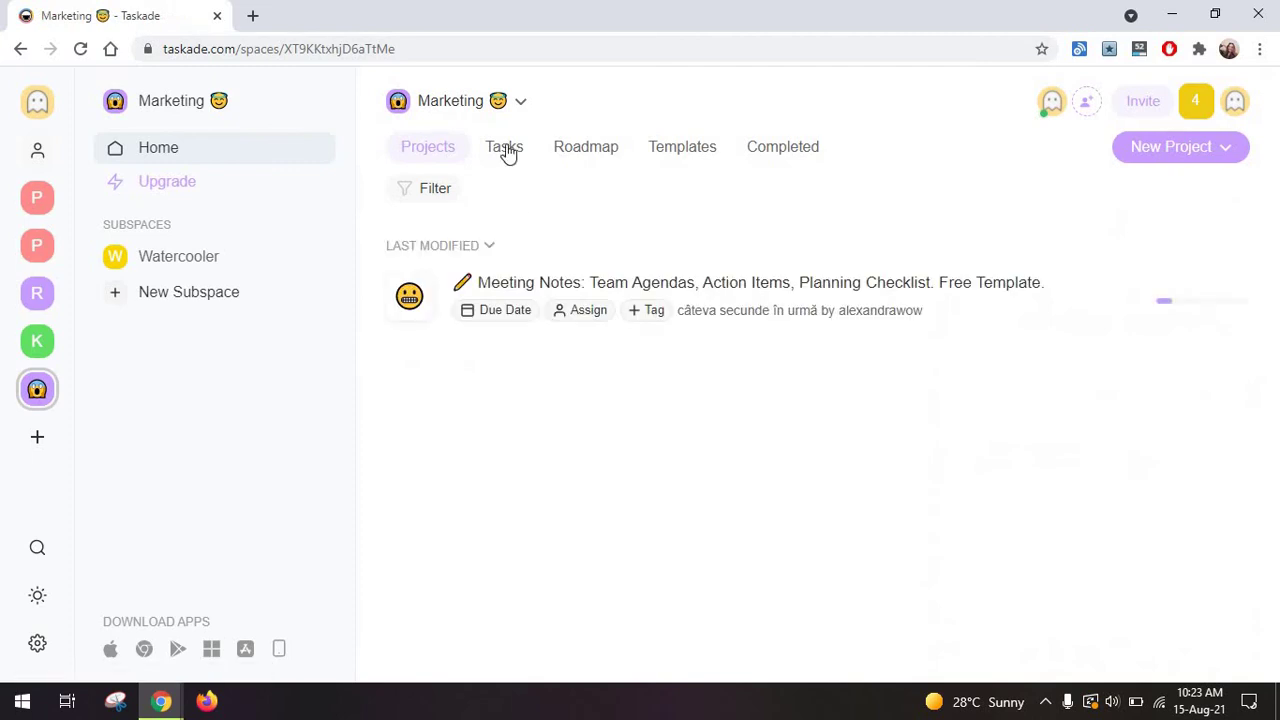
Step: Filter the space's upcoming tasks to Assigned to Me, then view the 12–17 August 2021 Roadmap timeline
click(504, 148)
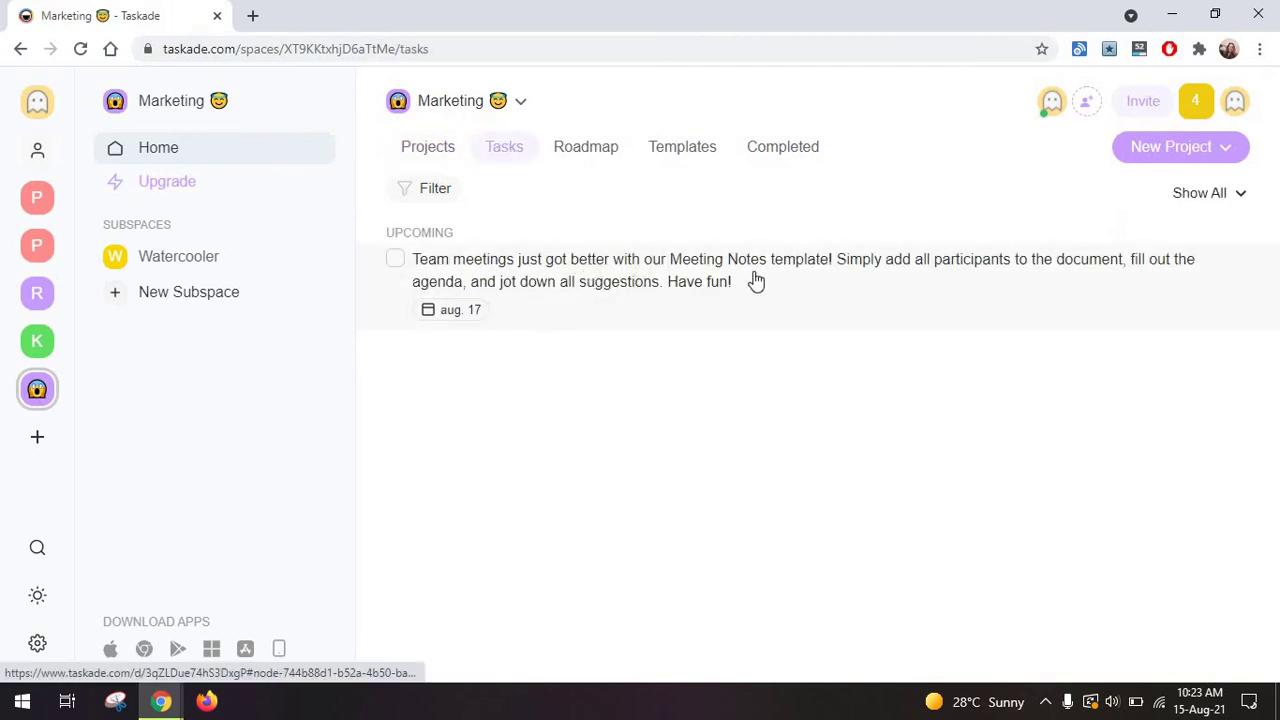
click(430, 195)
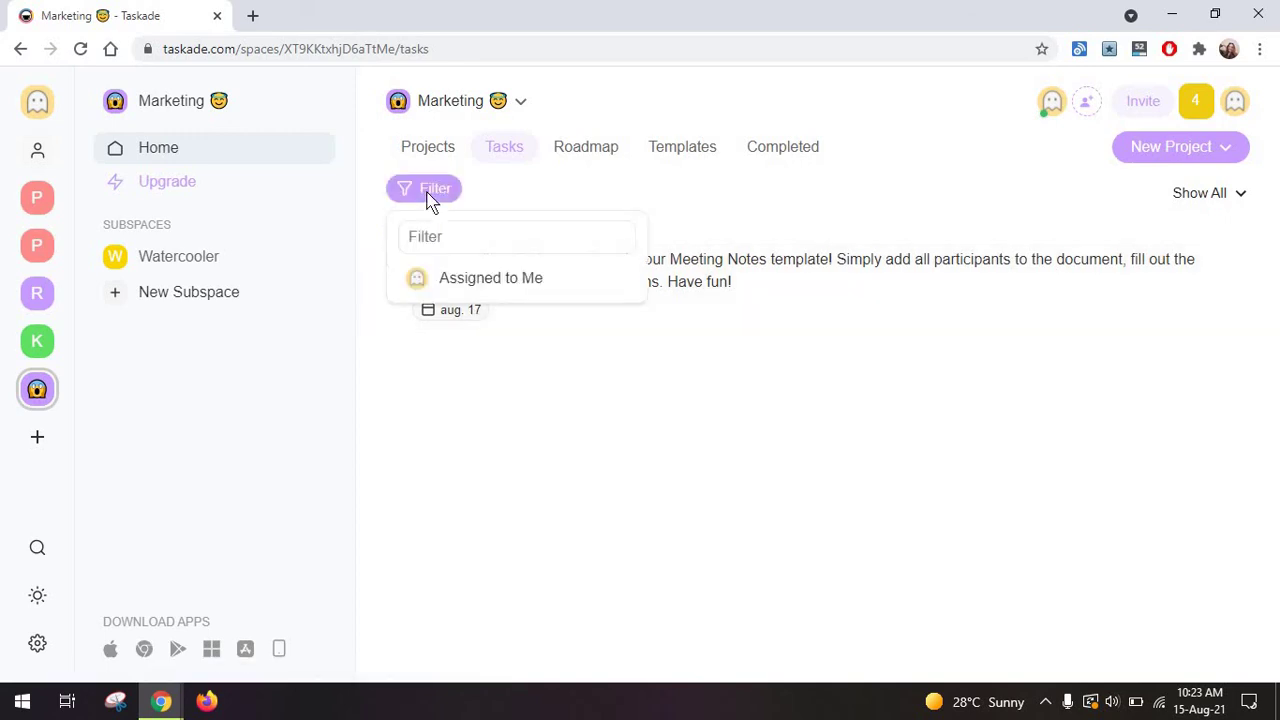
click(465, 277)
click(723, 208)
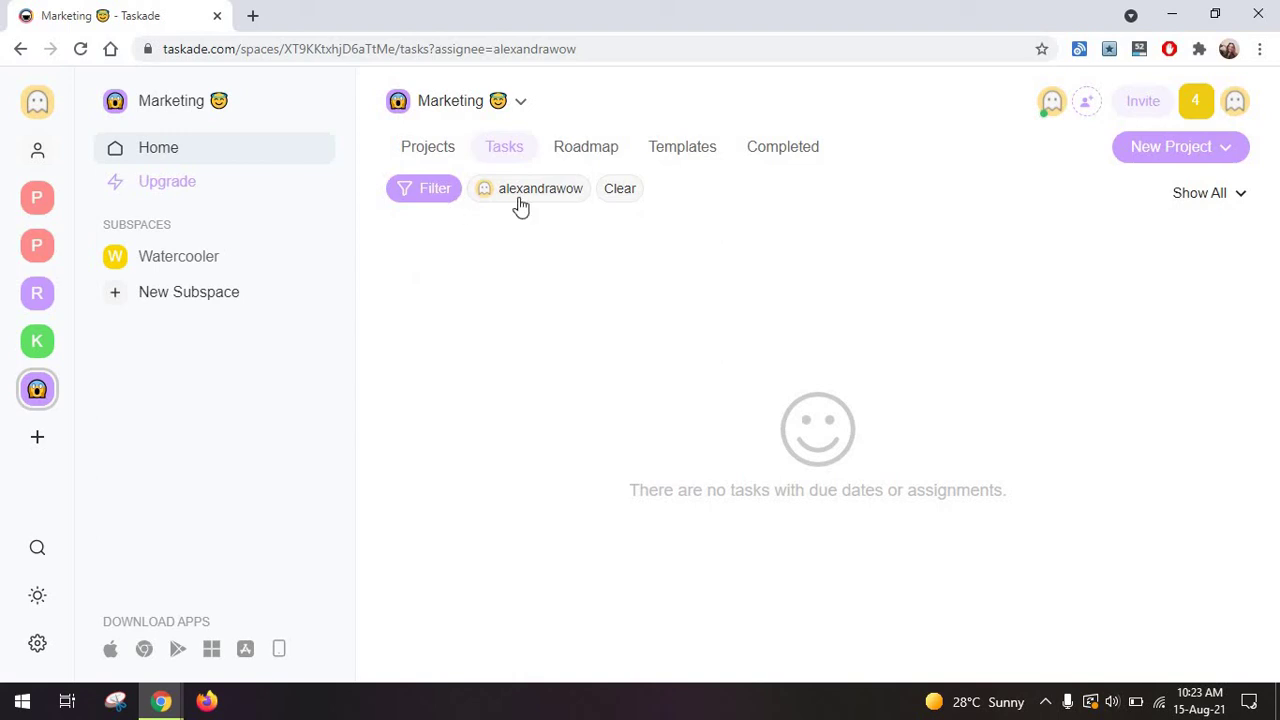
click(612, 152)
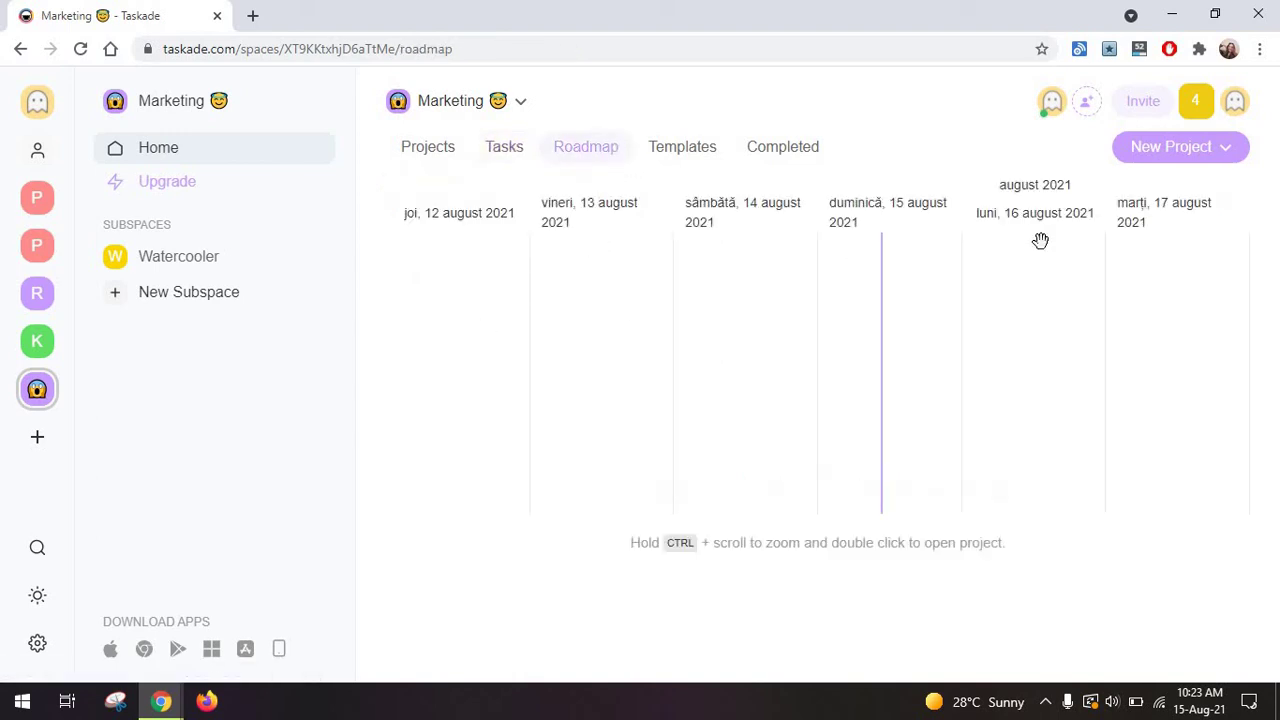
Step: Browse the Templates and Completed views, then return to the Projects list showing Meeting Notes
click(680, 150)
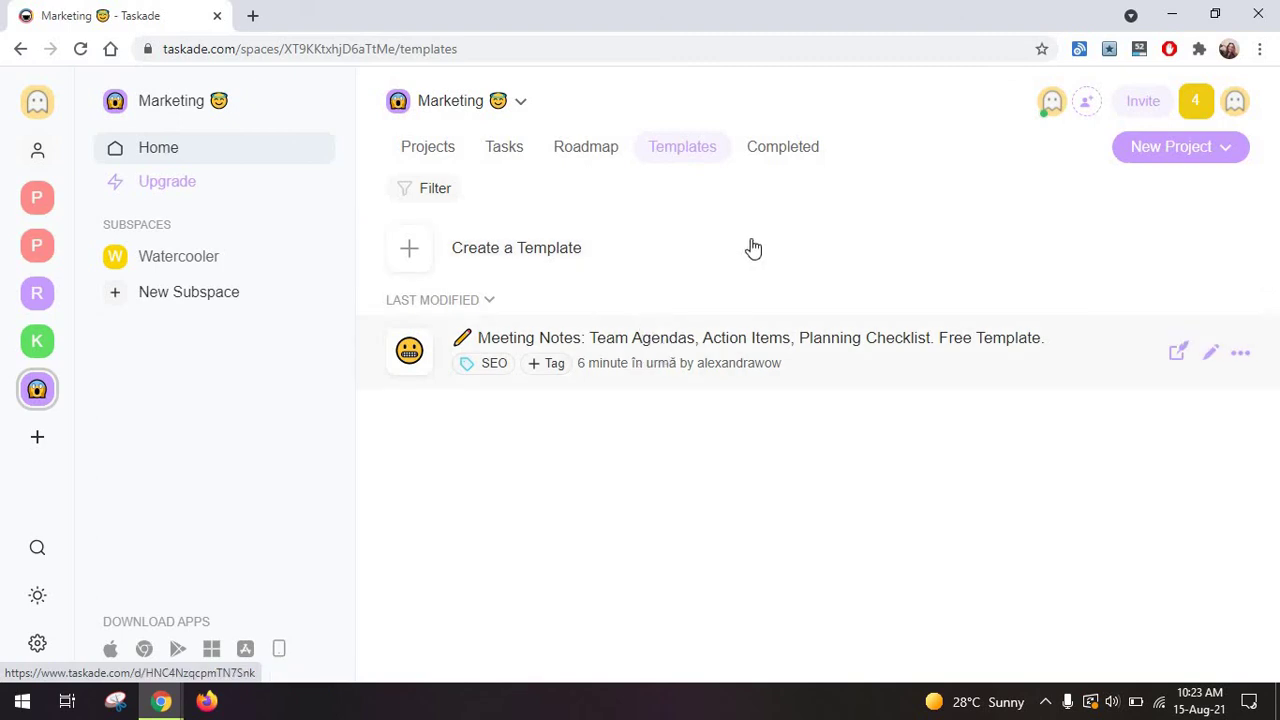
click(788, 152)
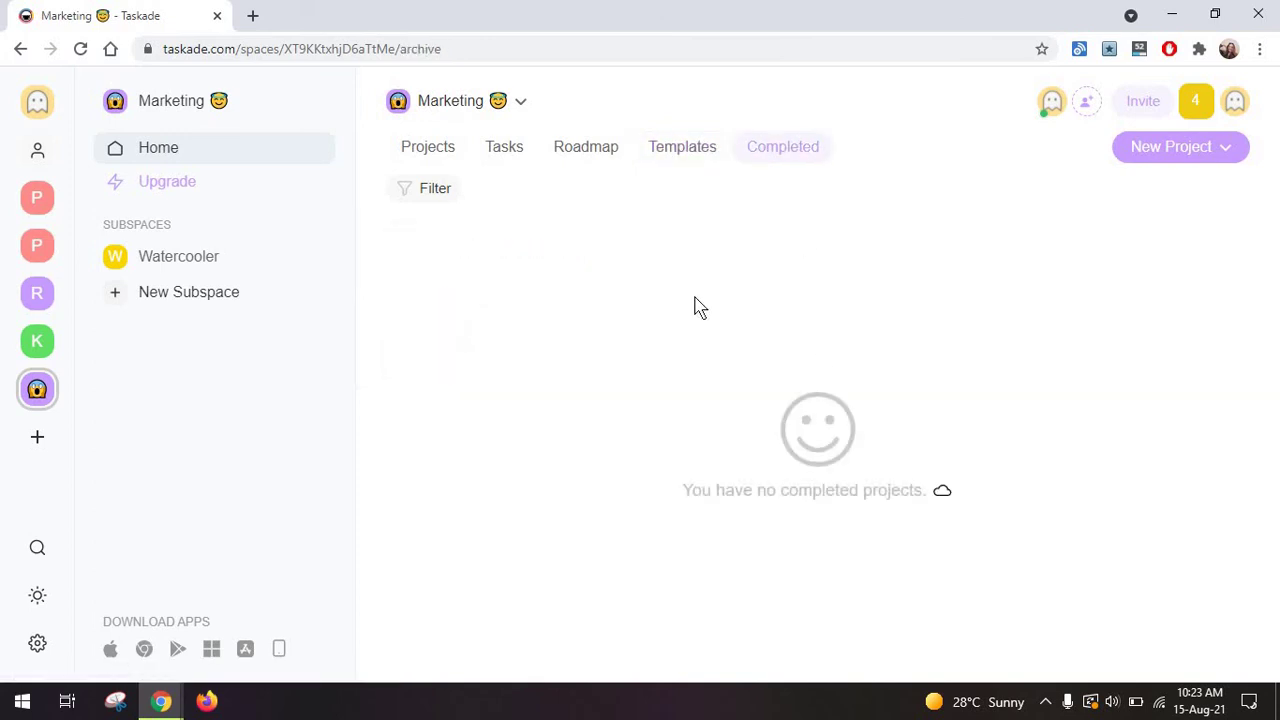
click(446, 150)
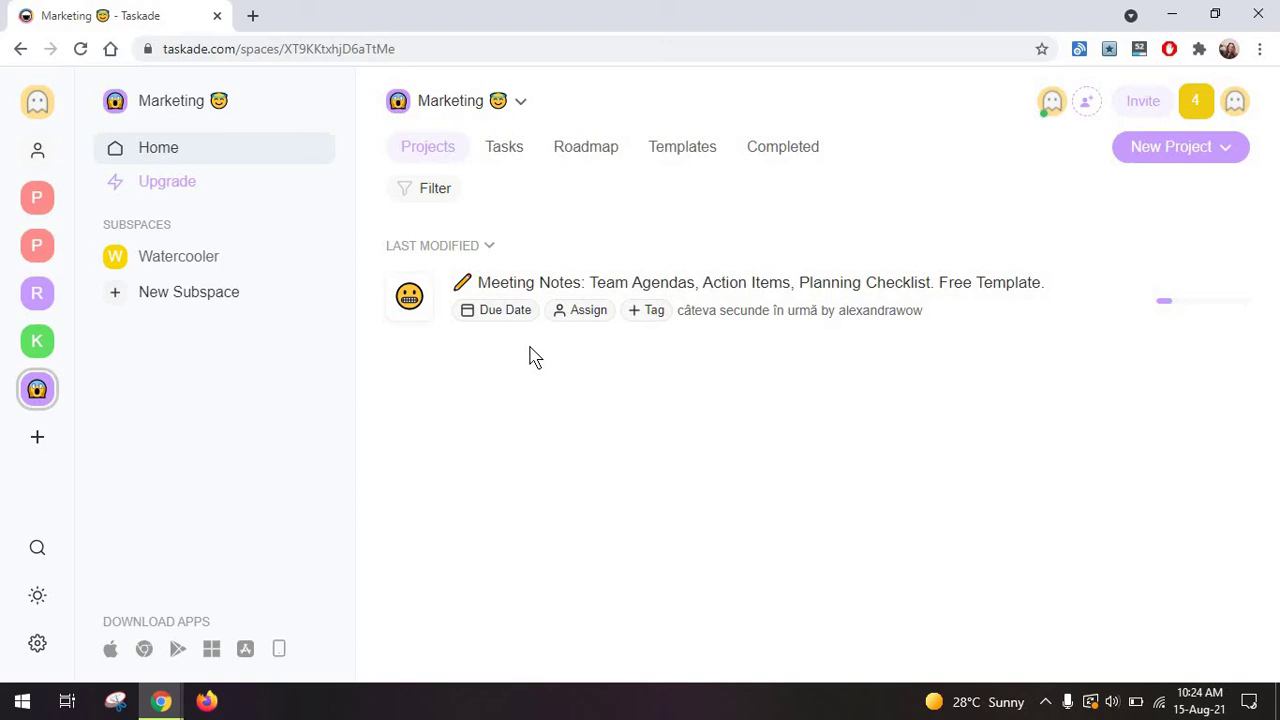
click(252, 15)
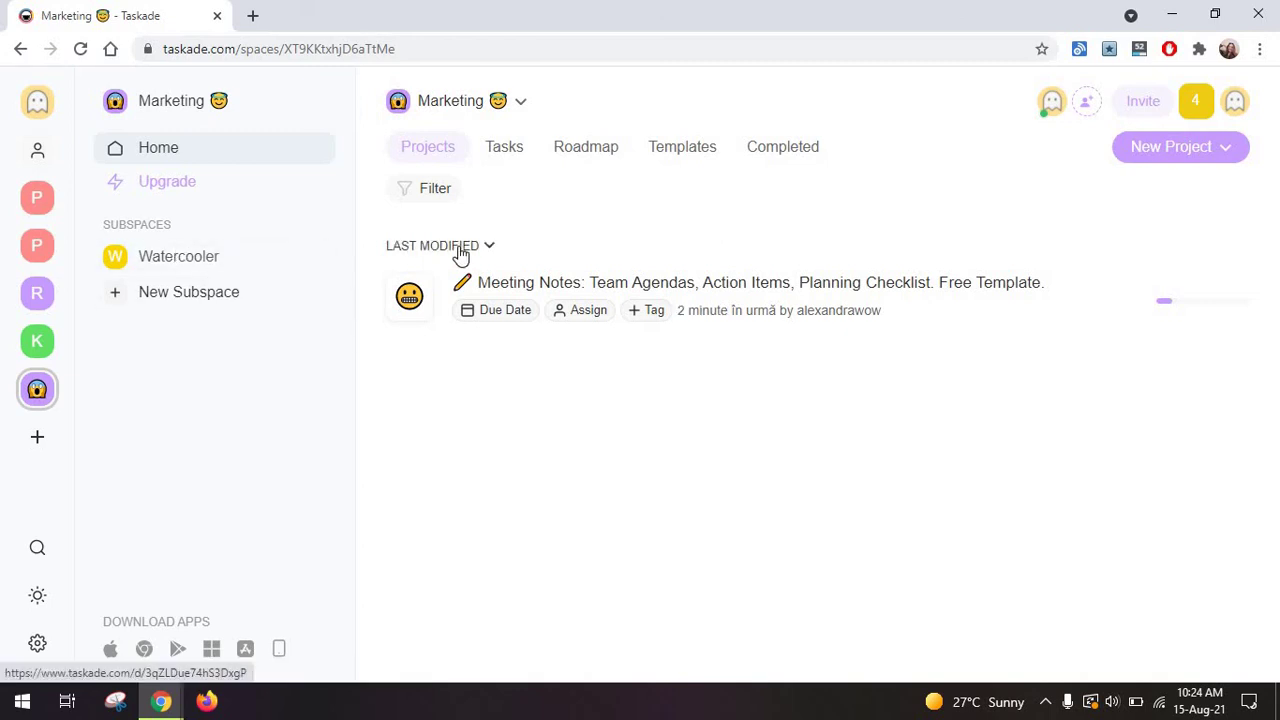
click(491, 283)
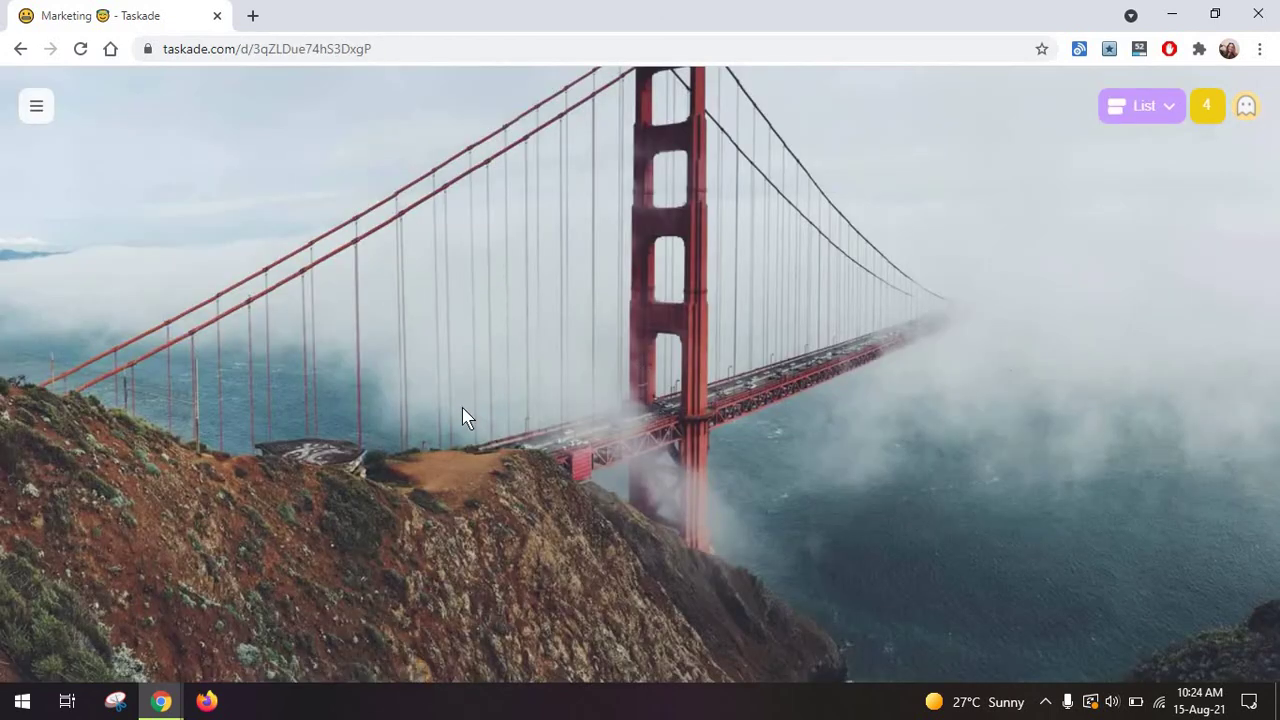
scroll(462, 424, down, 8)
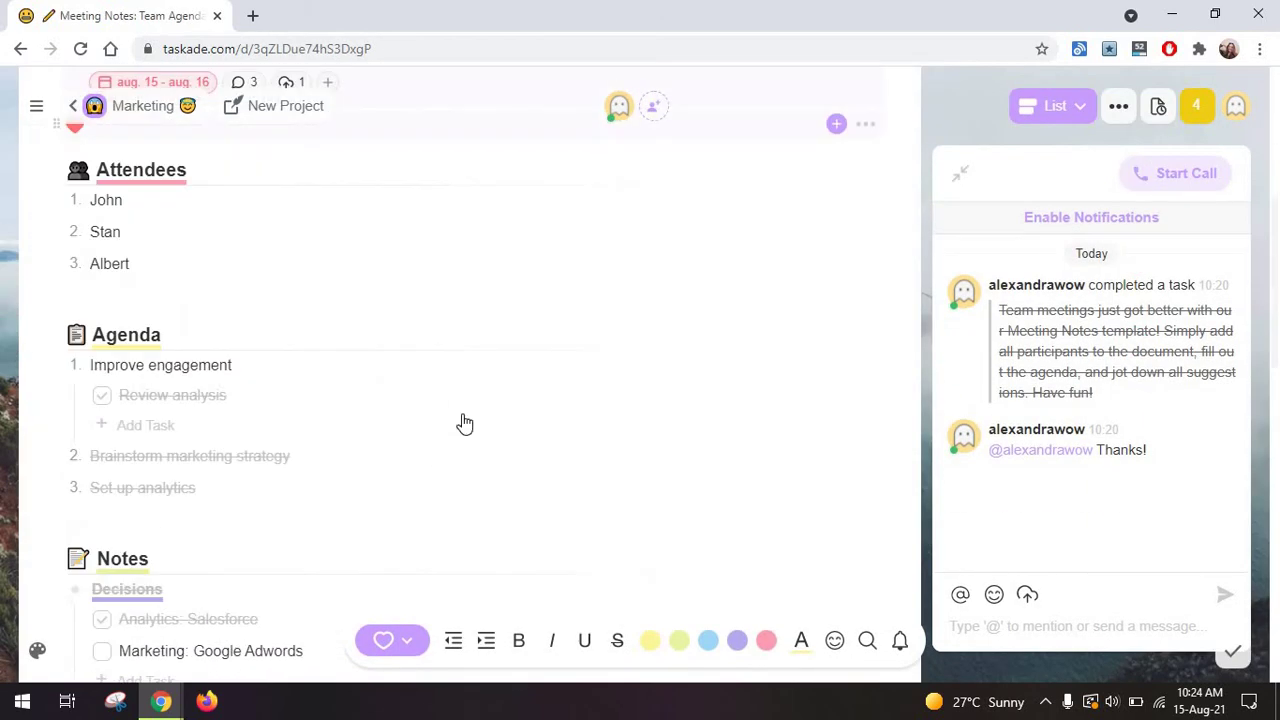
scroll(462, 424, up, 10)
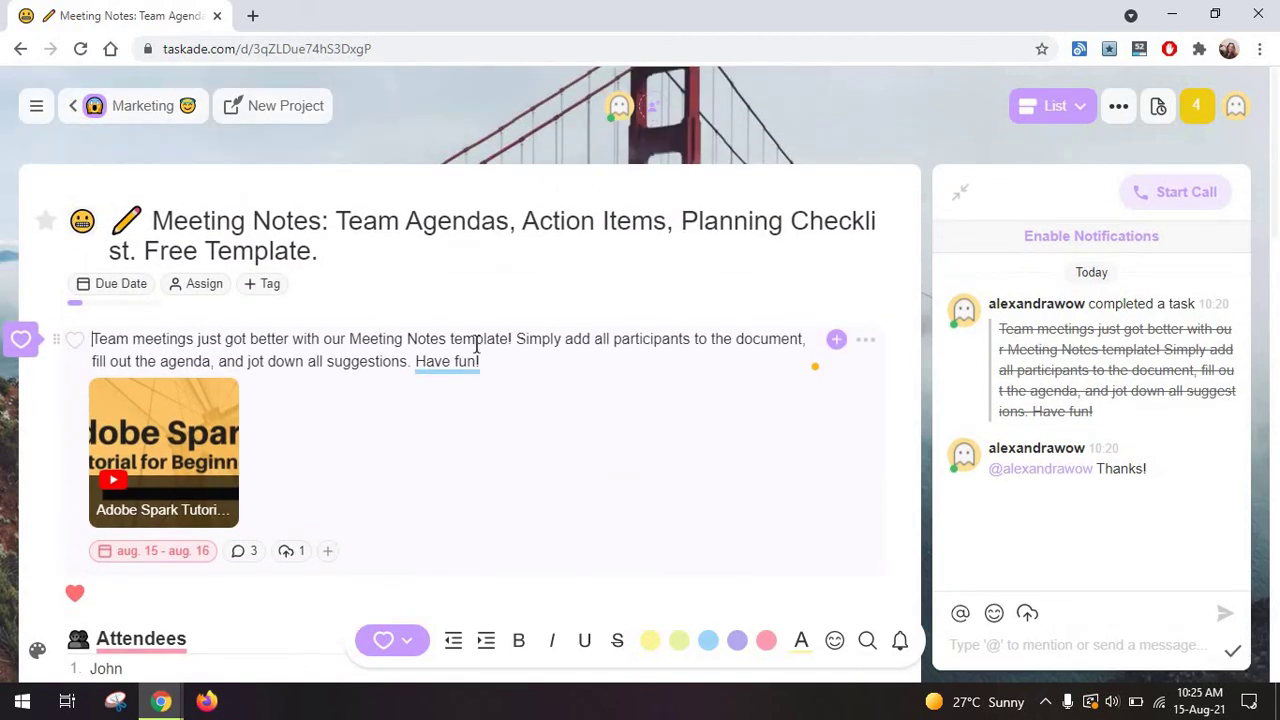
click(171, 118)
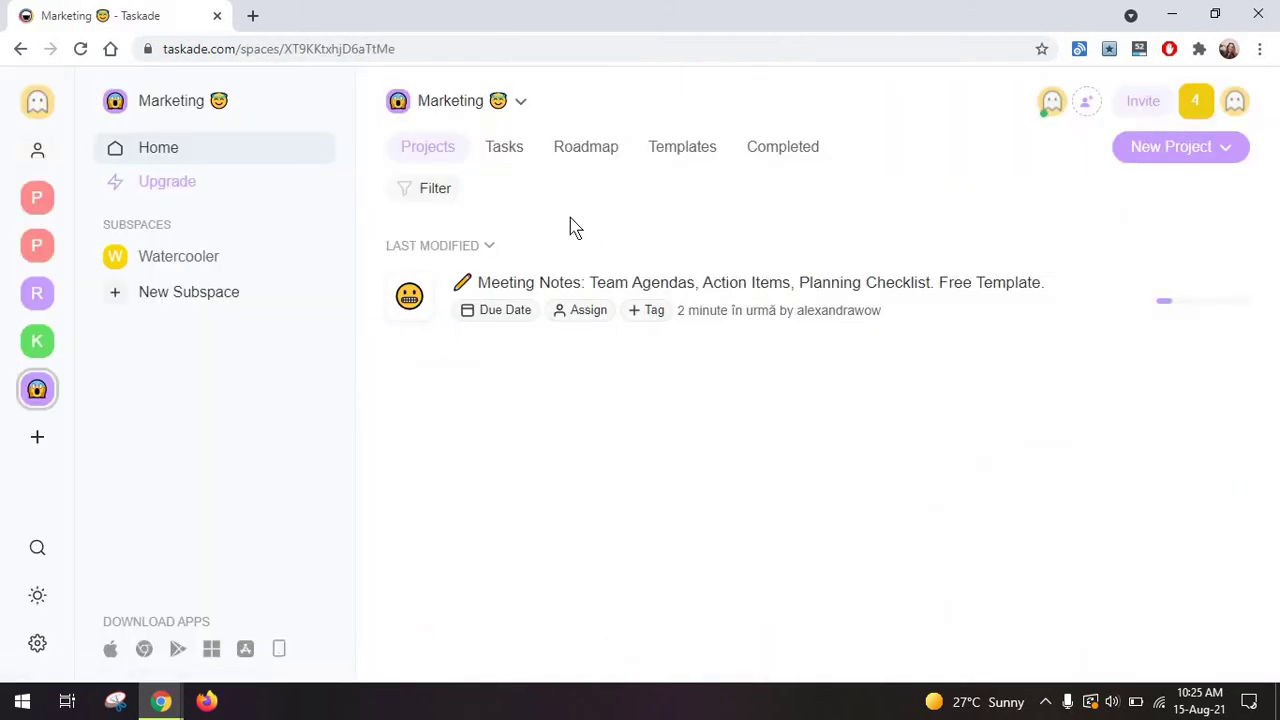